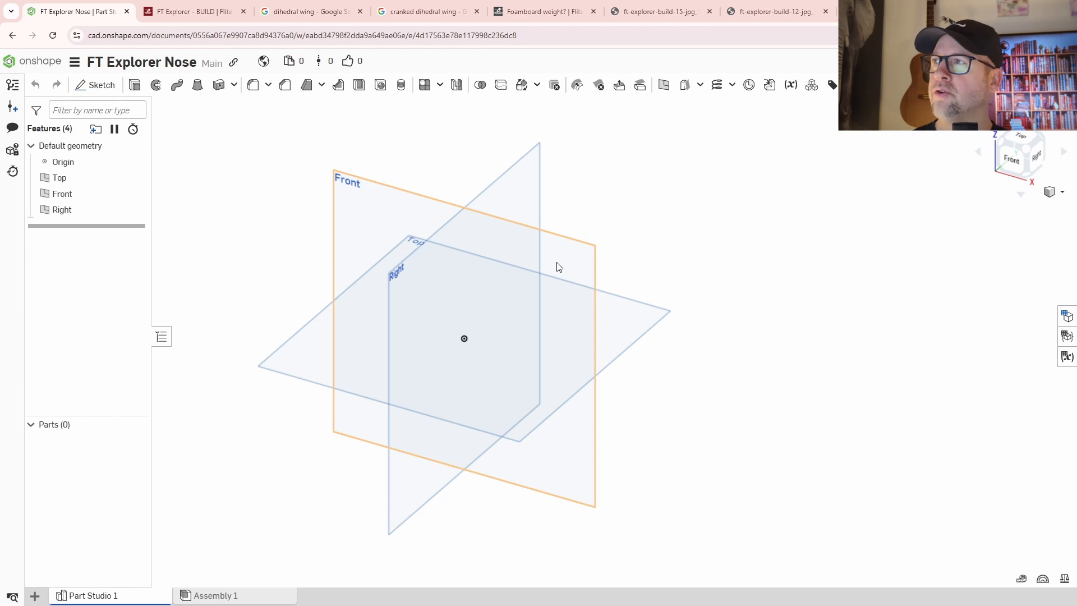
Step: Examine the fuselage core and nose assembly photos in the Flite Test FT Explorer build article
left_click(215, 17)
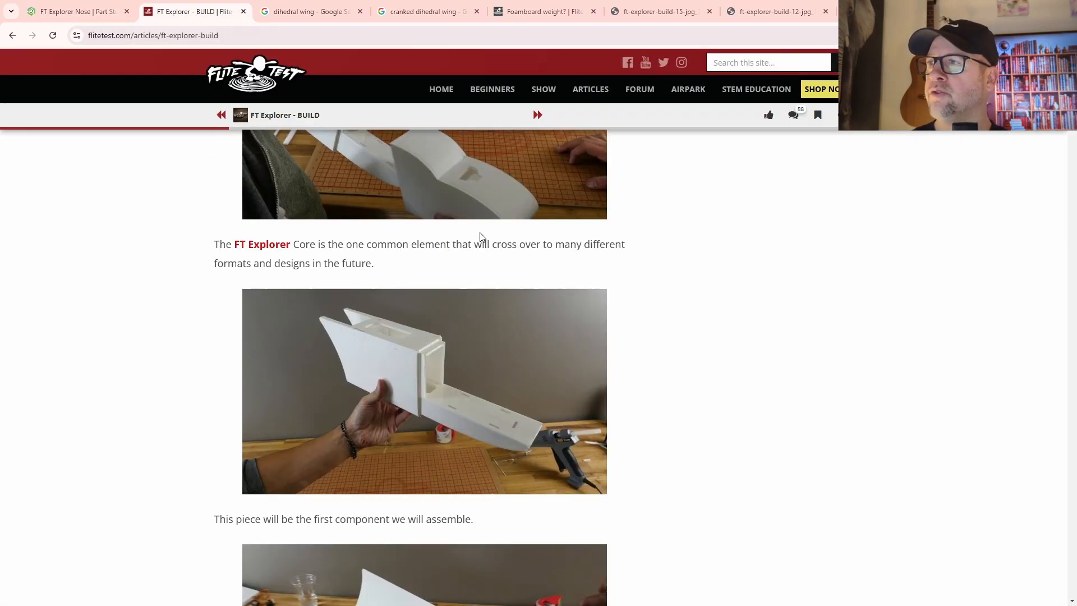
scroll(473, 284, "up", 2)
scroll(457, 314, "down", 3)
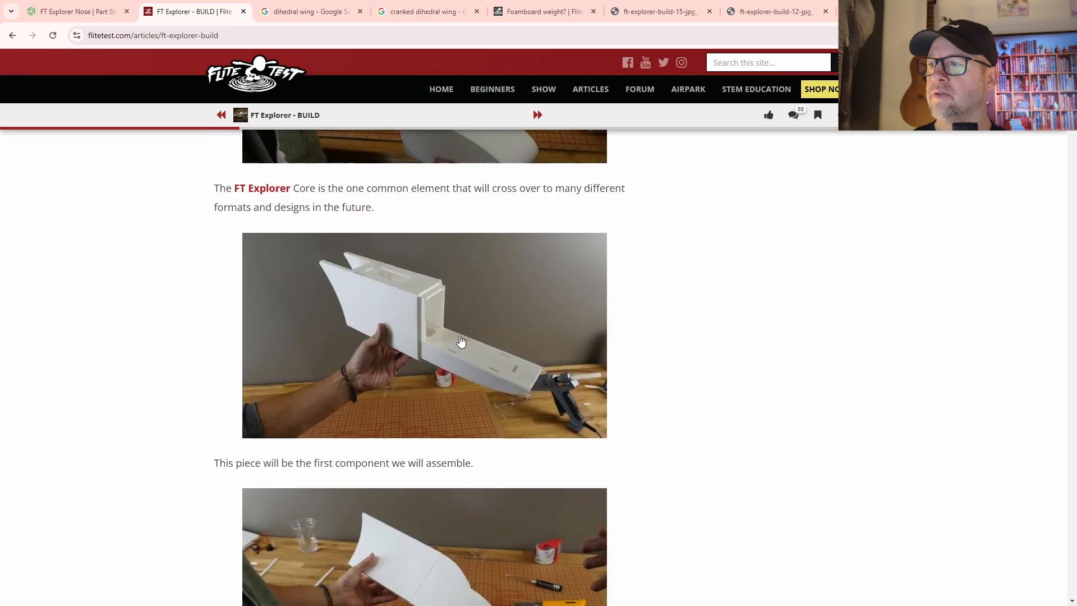
scroll(460, 341, "down", 4)
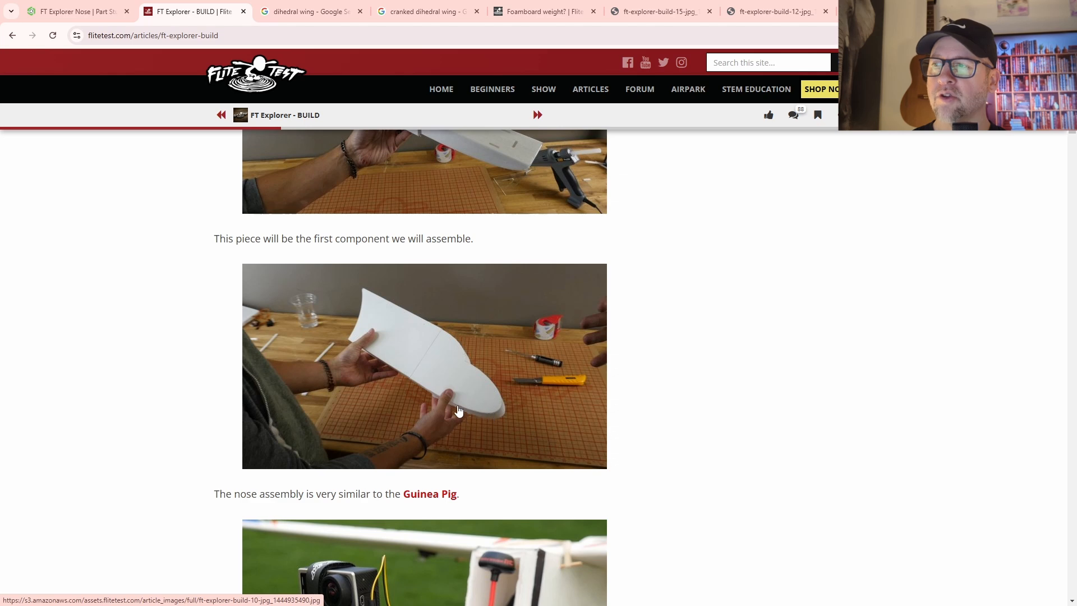
scroll(637, 399, "down", 2)
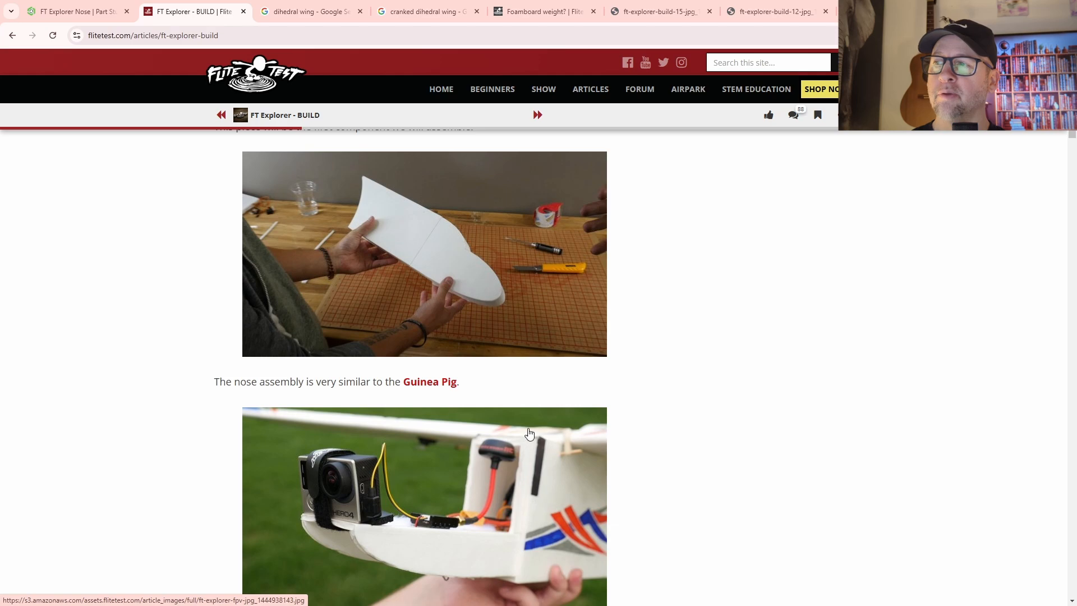
scroll(549, 429, "up", 2)
scroll(588, 409, "up", 8)
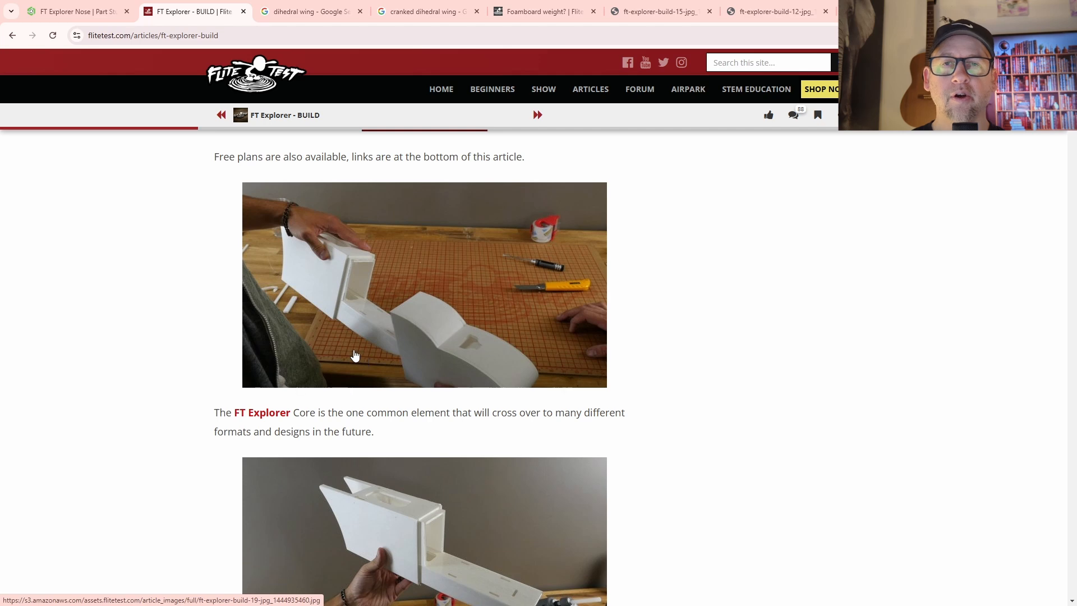
Step: Return to the Onshape part studio and hide the Right and Top planes
left_click(73, 12)
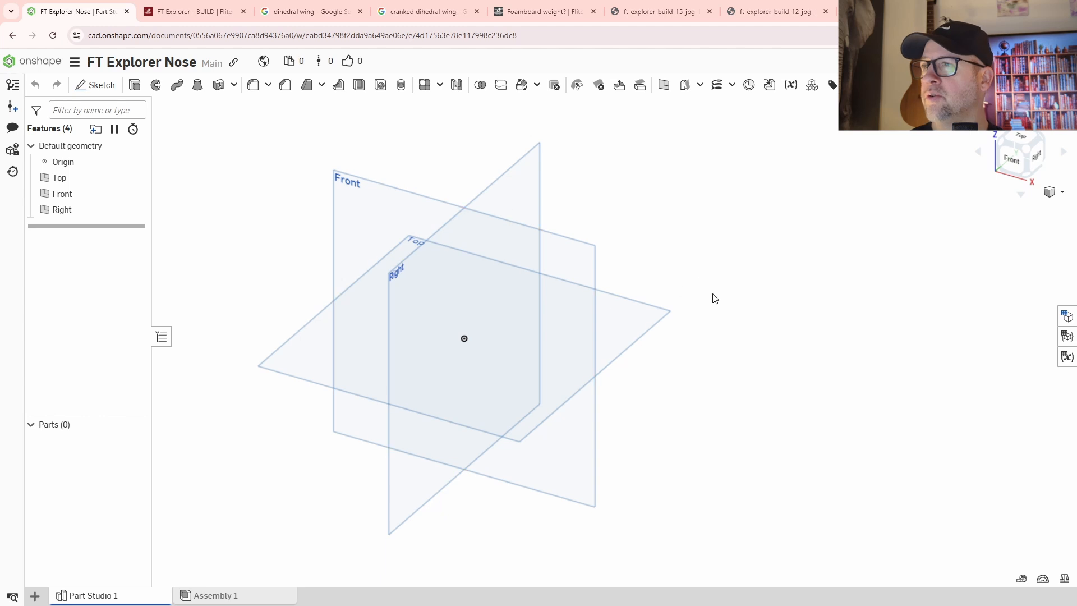
right_click_drag(714, 375, 697, 350)
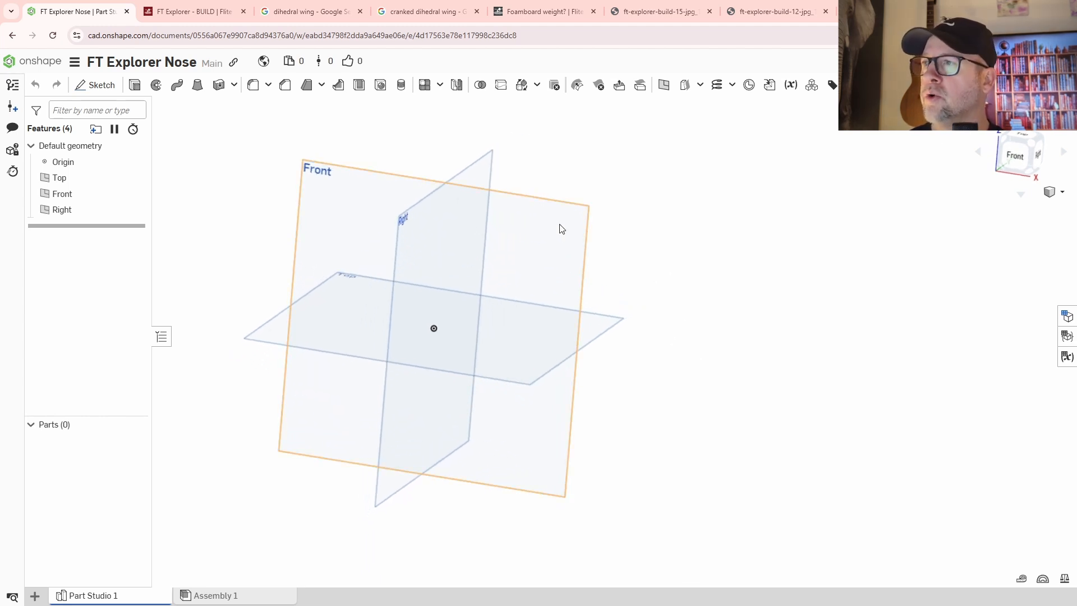
left_click(492, 164)
right_click(491, 161)
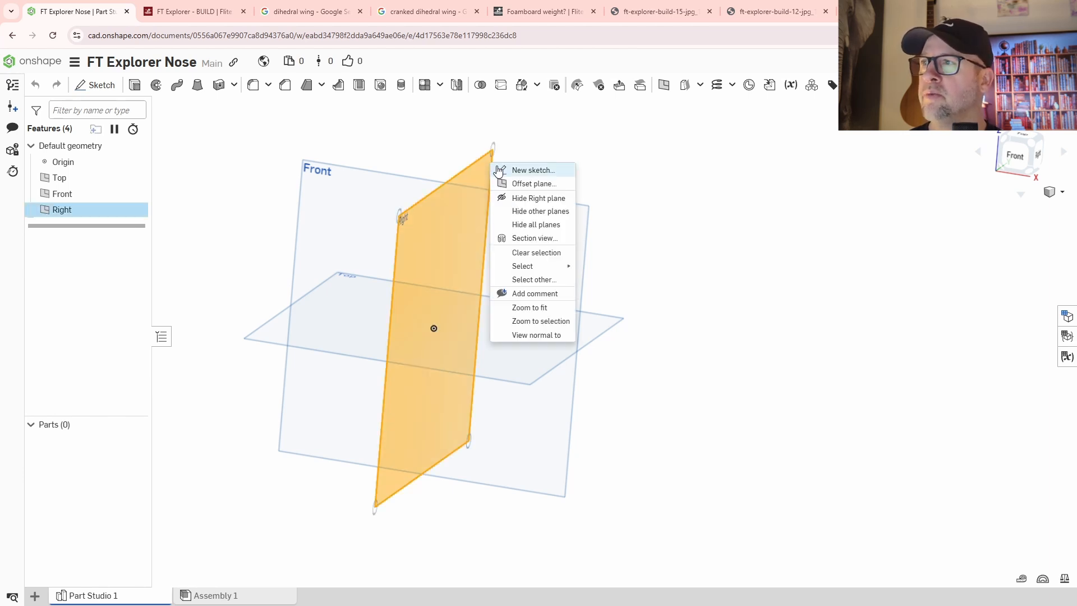
left_click(514, 199)
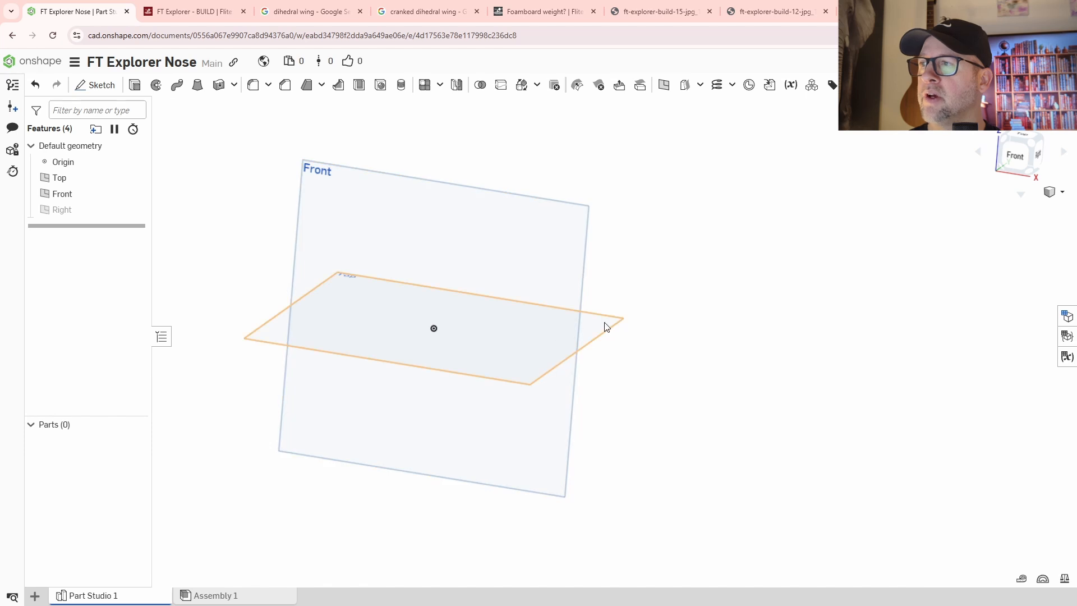
right_click(611, 341)
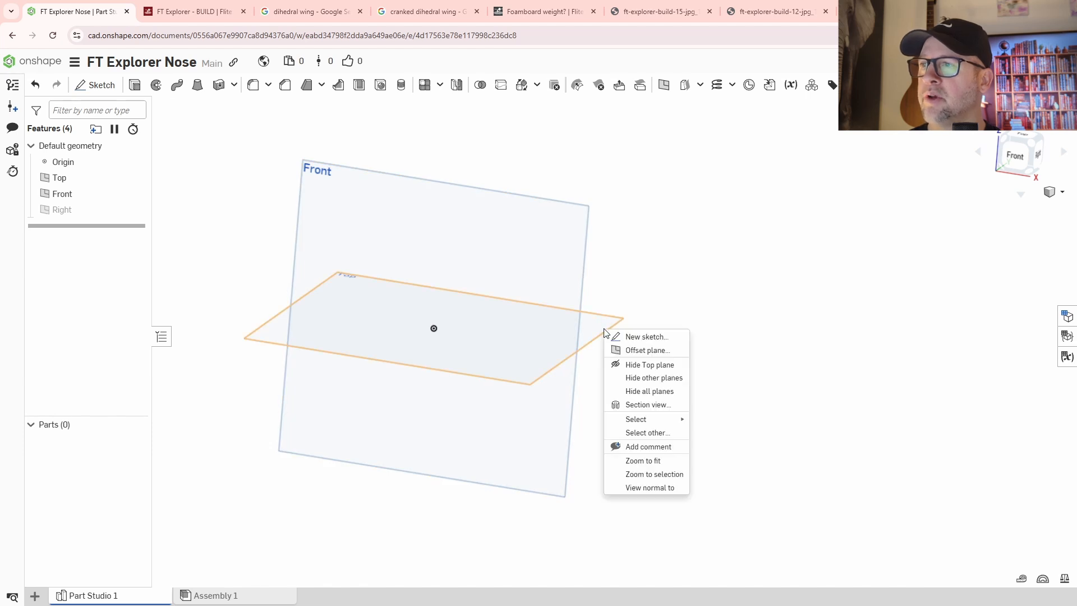
left_click(635, 365)
Step: Start a new sketch on the Front plane, viewed head-on, and move the sketch dialog clear of the drawing area
left_click(1020, 157)
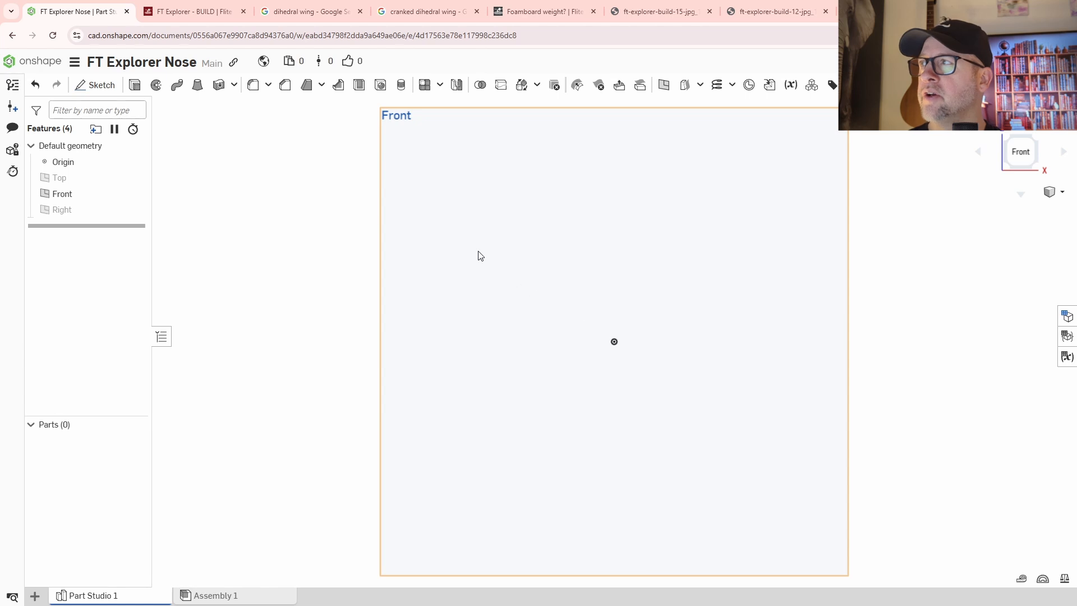
left_click(95, 85)
left_click(380, 173)
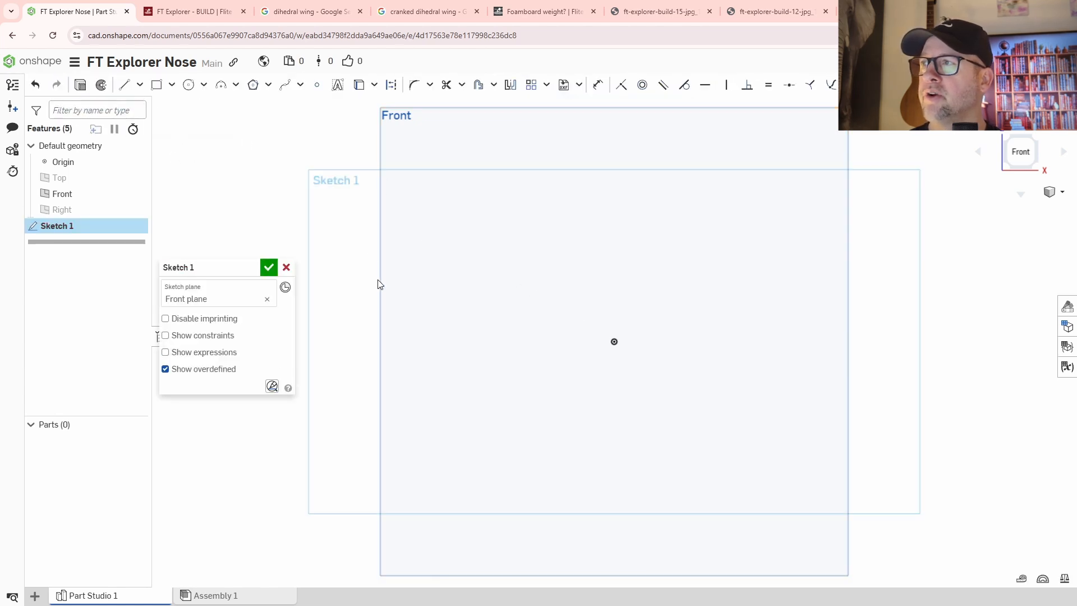
mouse_move(228, 267)
left_mouse_down()
mouse_move(164, 304)
mouse_move(94, 318)
left_mouse_up()
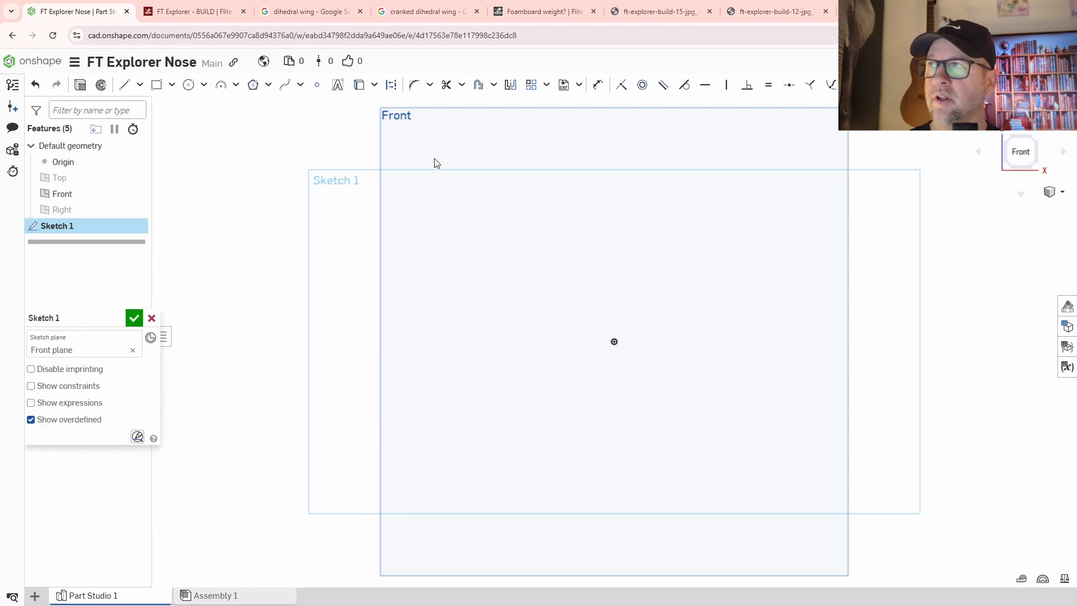
Step: Import the plan image 3.jpg and insert it in the sketch with its lower-left corner on the origin
left_click(579, 85)
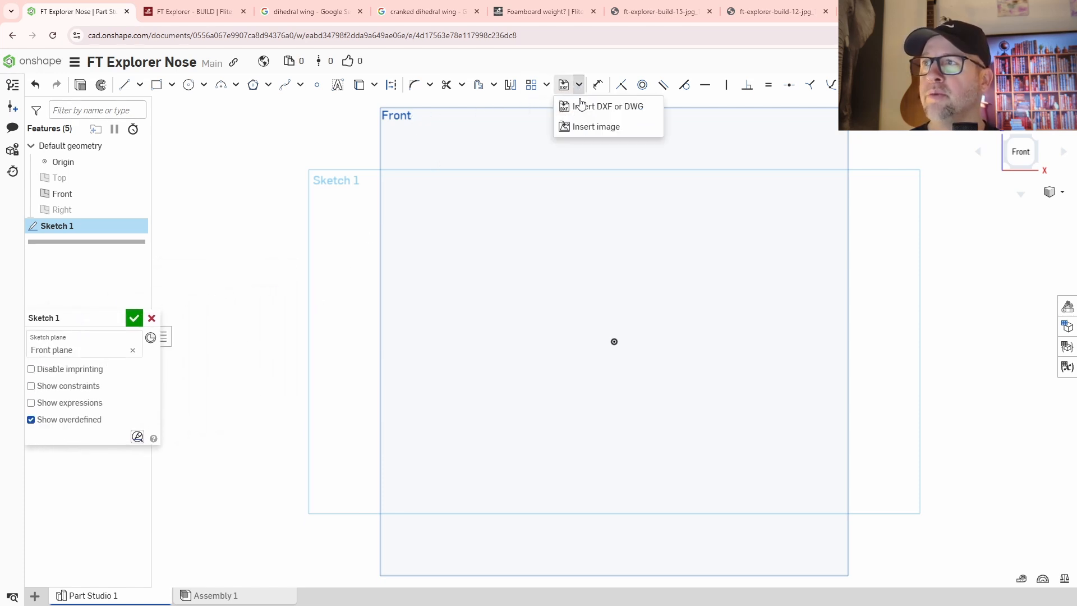
left_click(584, 128)
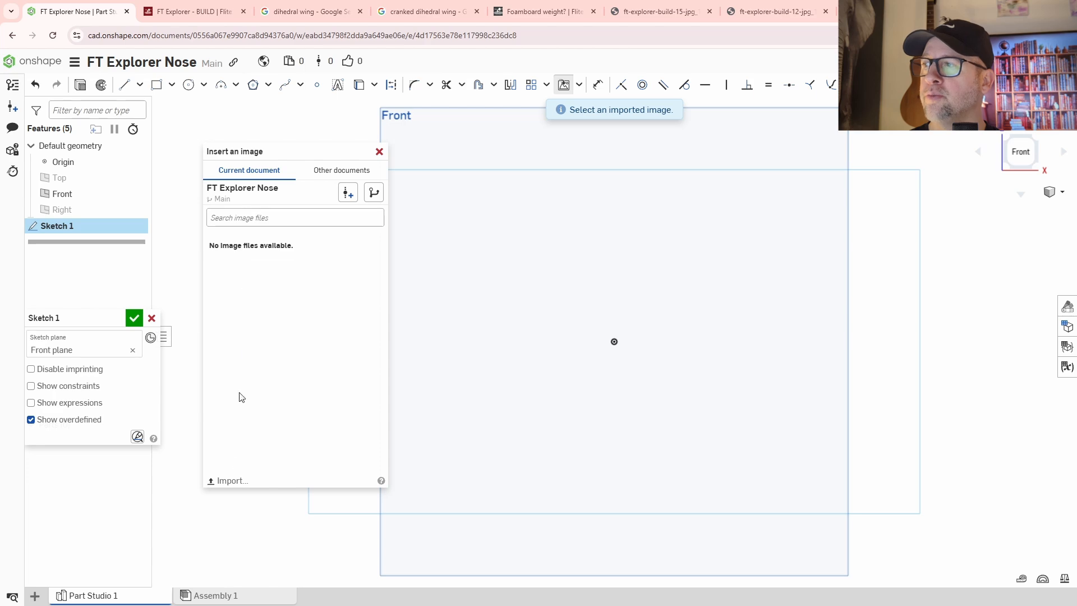
left_click(228, 480)
left_click(556, 150)
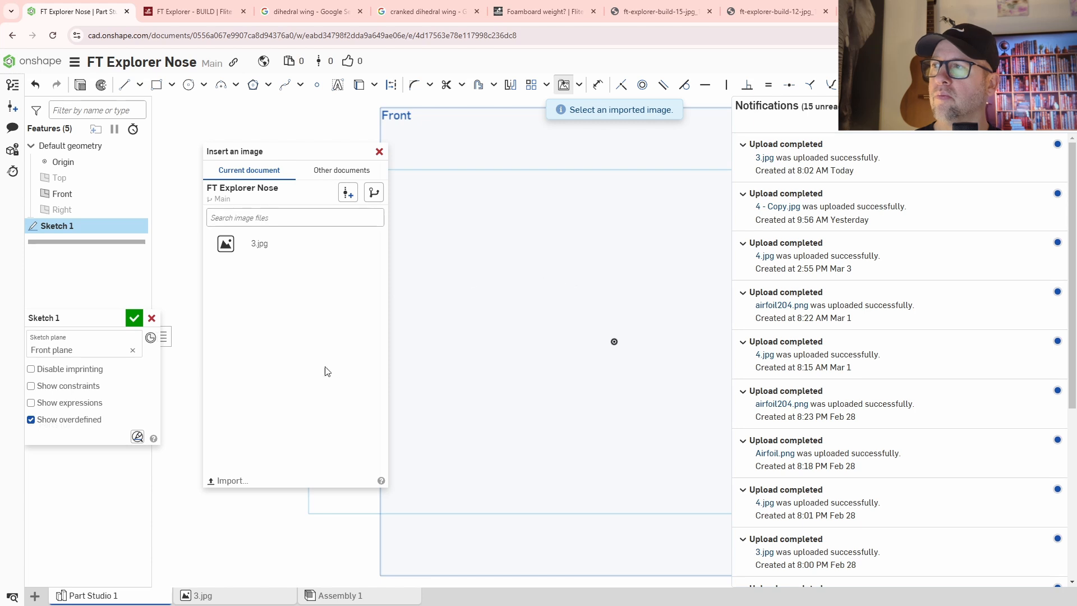
left_click(226, 245)
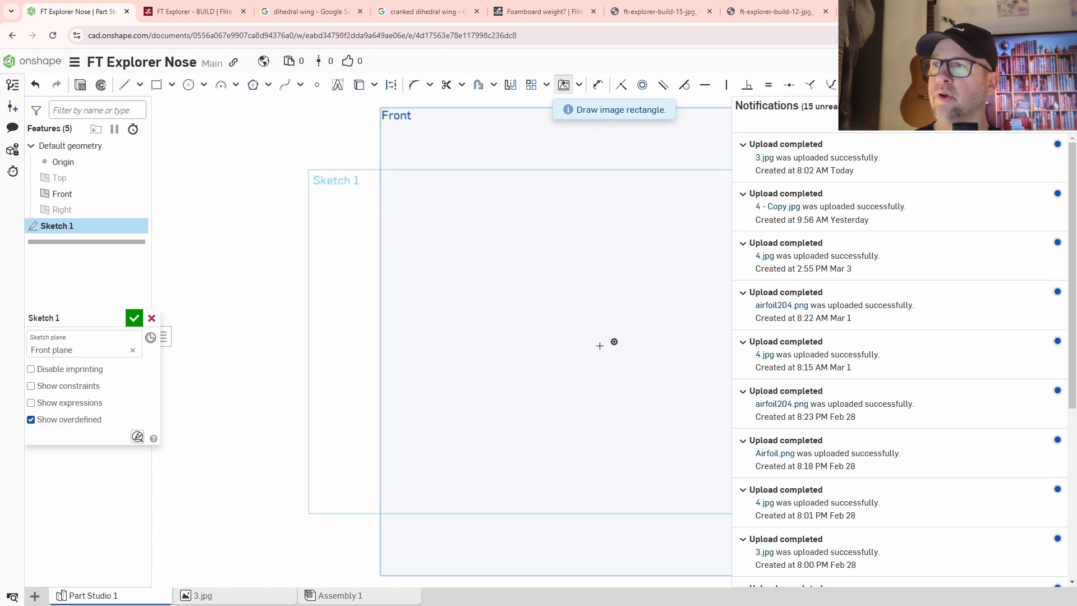
left_click(614, 341)
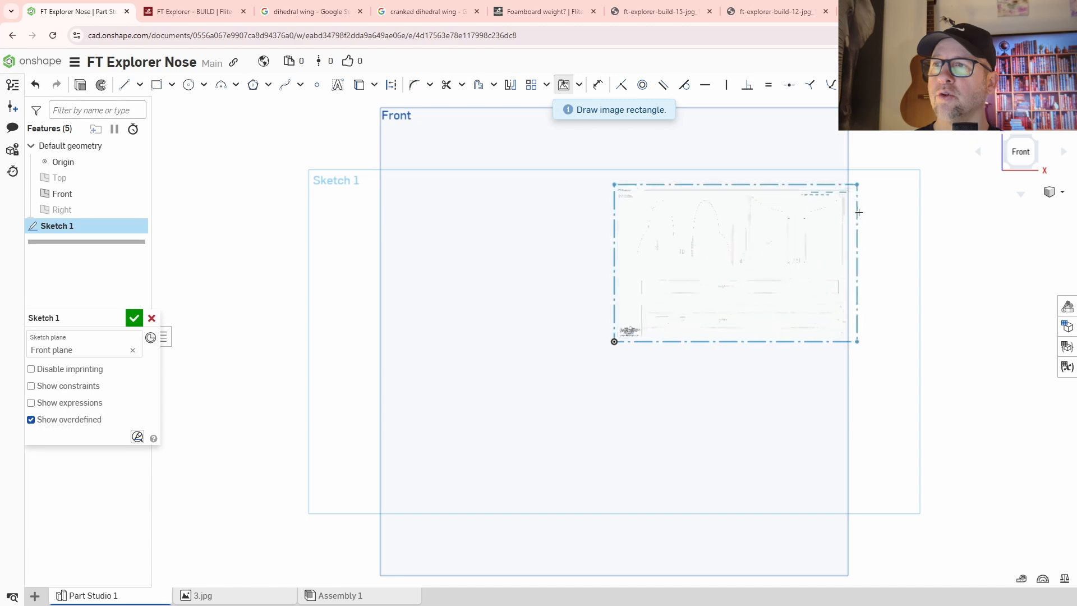
left_click(899, 157)
Step: Draw a vertical reference line about 1.1 mm long down from the left end of the plan's CM scale bar
middle_click_drag(940, 342, 786, 392)
scroll(720, 279, "up", 5)
mouse_move(623, 396)
middle_mouse_down()
mouse_move(636, 372)
mouse_move(745, 308)
middle_mouse_up()
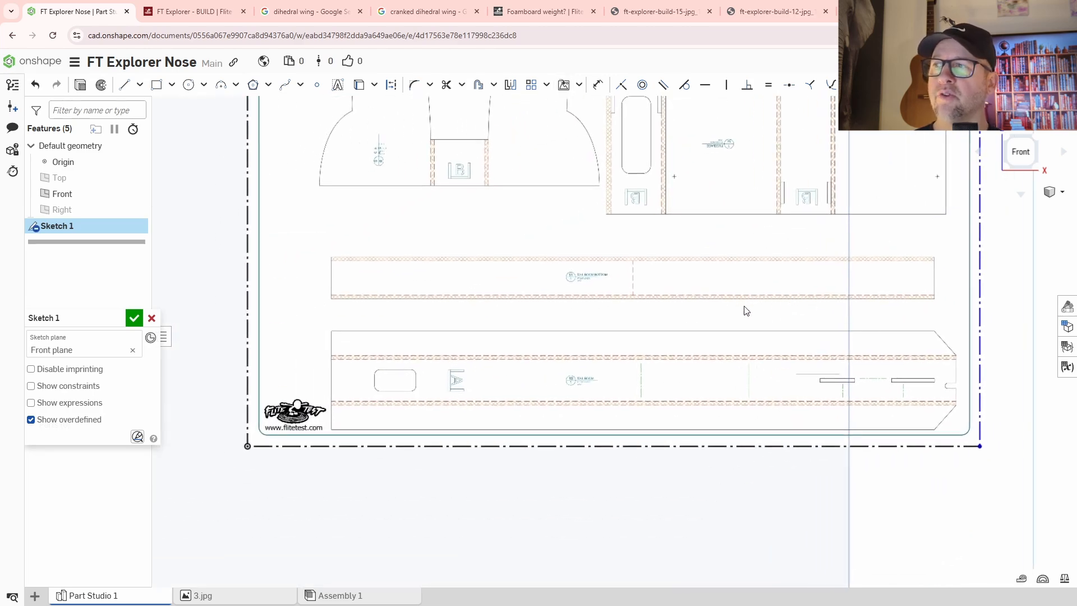
scroll(711, 233, "up", 4)
middle_click_drag(731, 259, 596, 371)
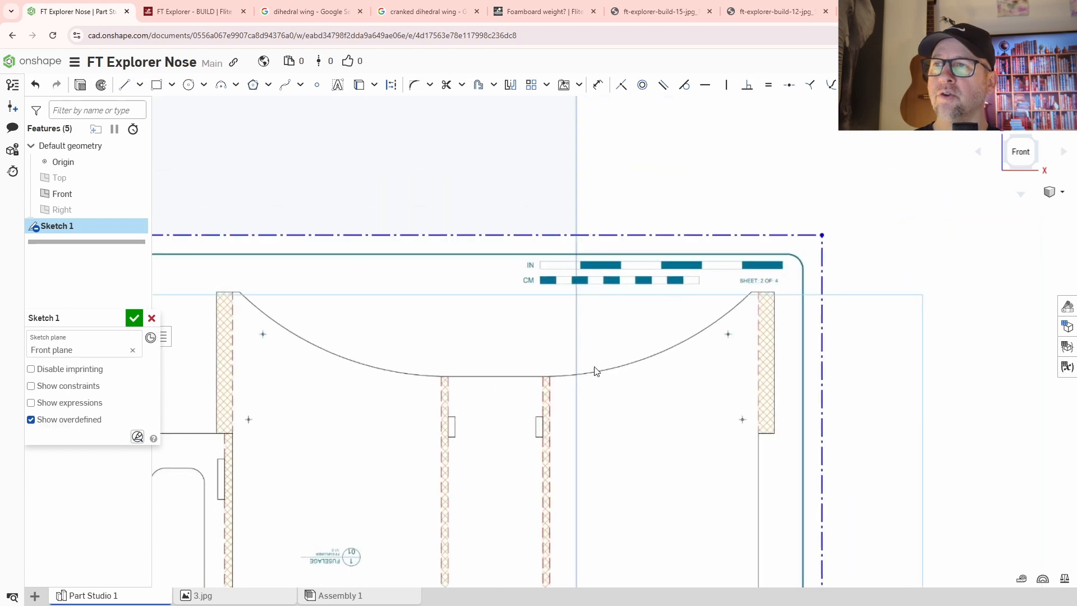
scroll(584, 313, "up", 4)
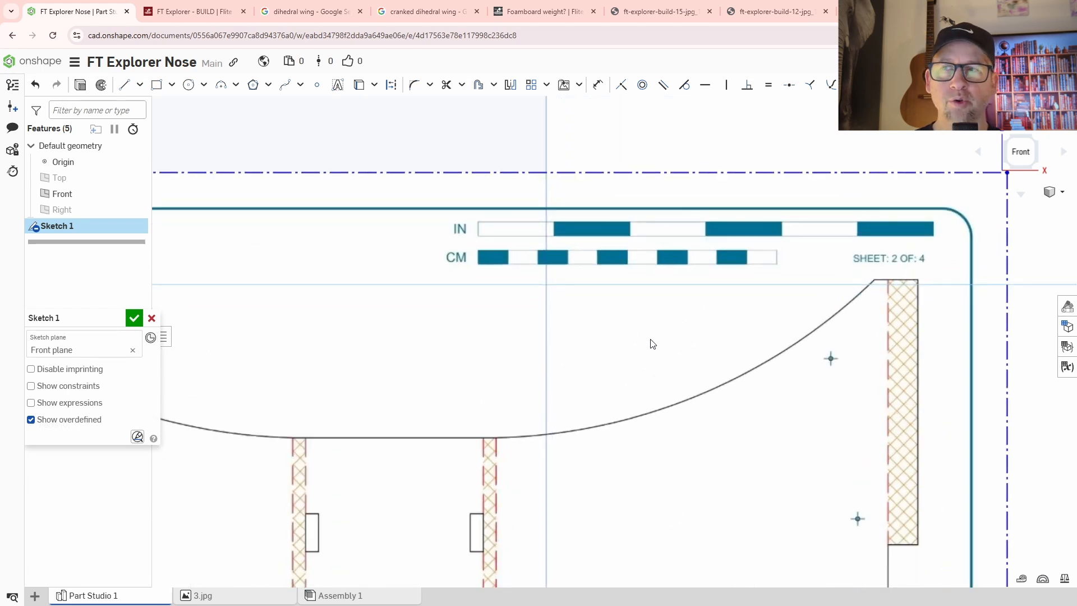
middle_click_drag(652, 344, 572, 353)
scroll(536, 339, "up", 4)
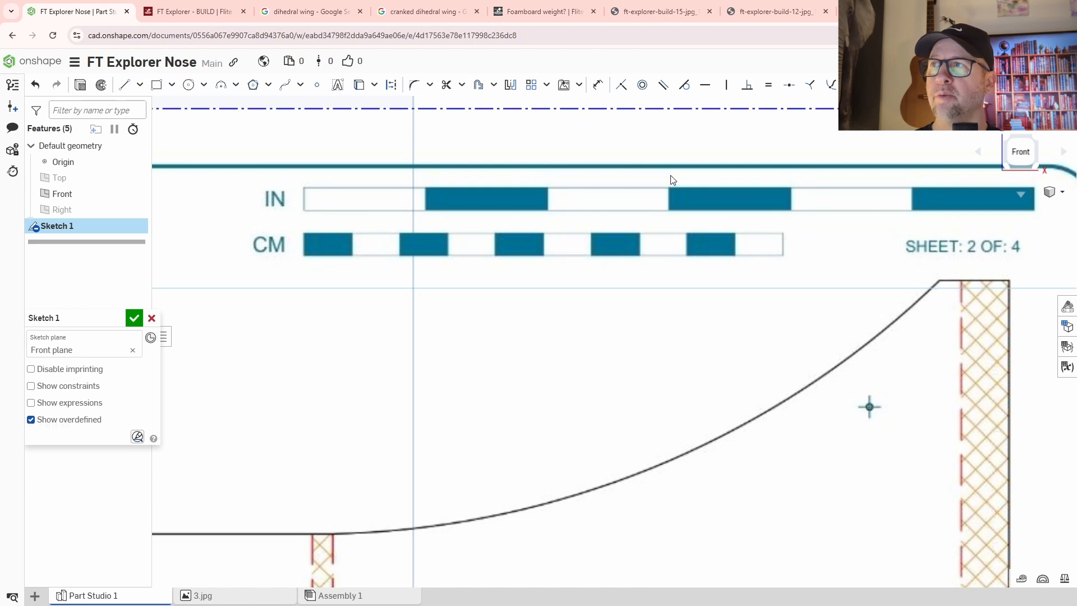
left_click(124, 85)
scroll(300, 244, "up", 6)
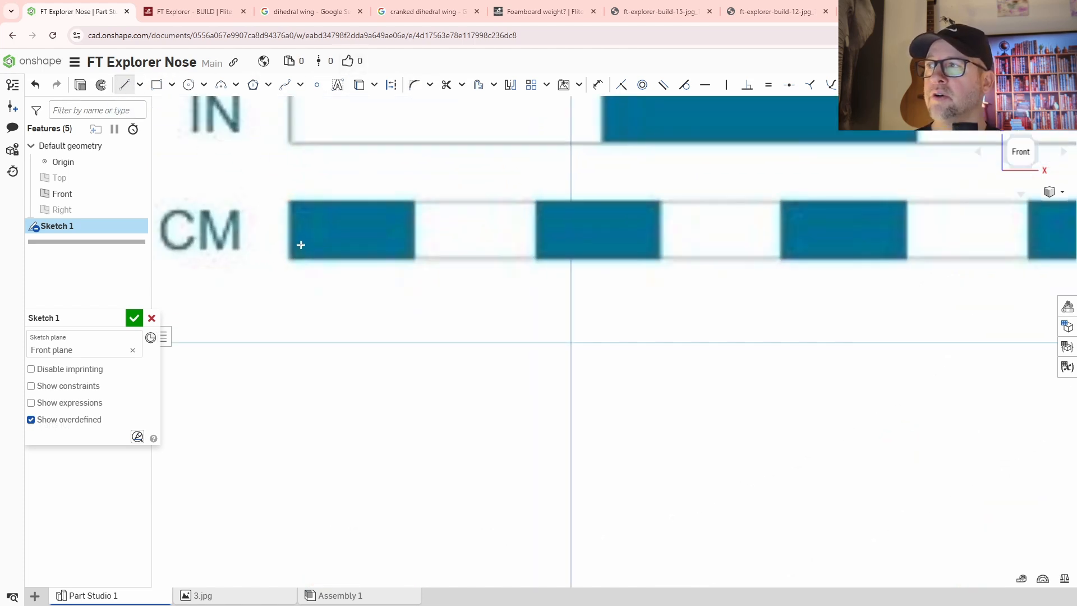
left_click(289, 199)
left_click(289, 328)
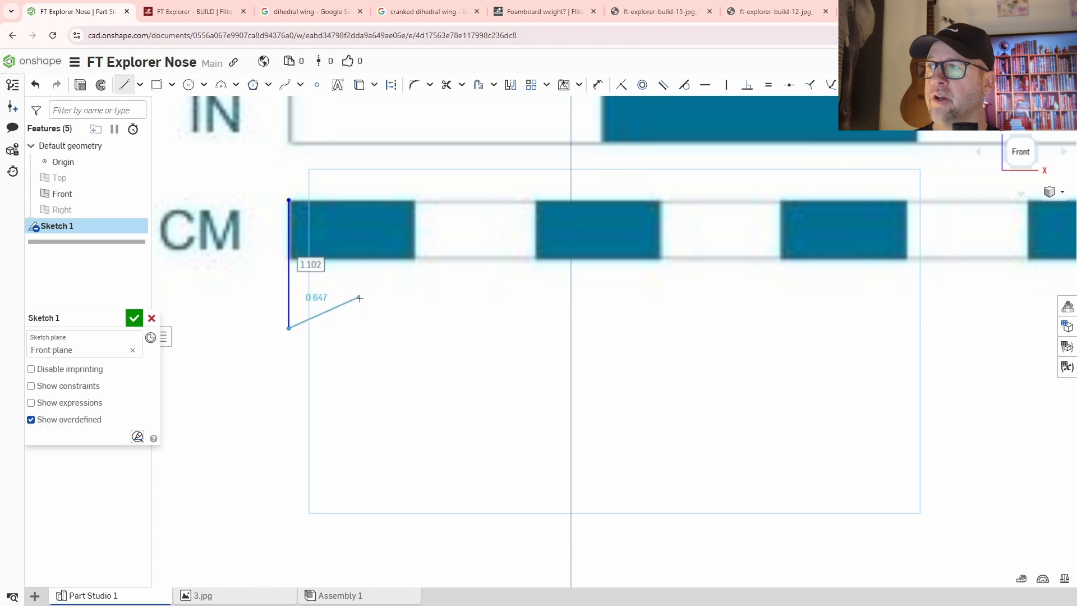
left_click(129, 84)
Step: Draw a vertical reference line about 1.08 mm long down from the right end of the CM scale bar
middle_click_drag(817, 365, 419, 370)
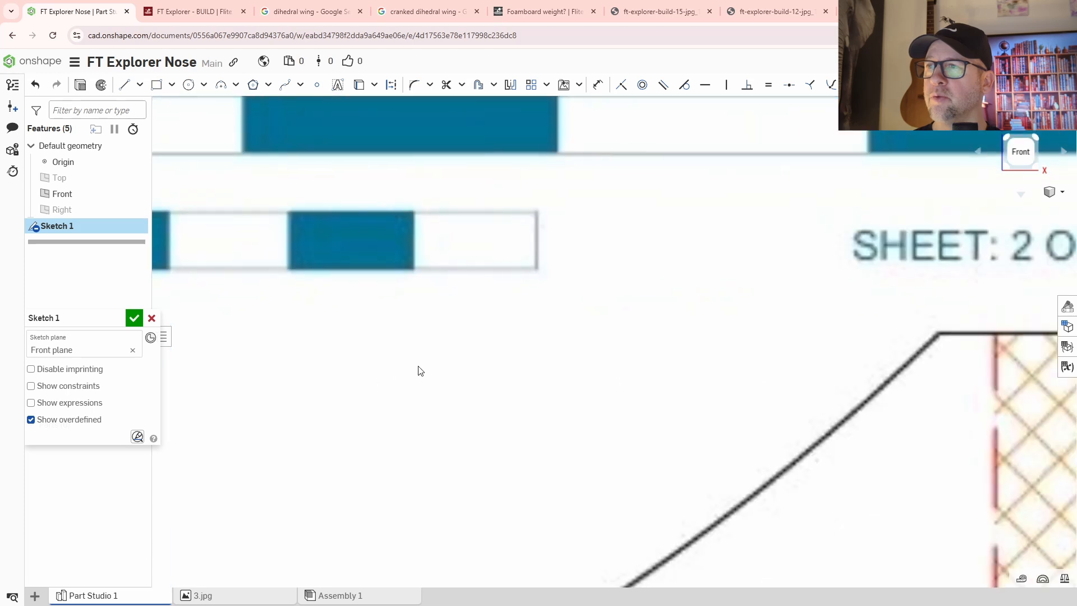
key("l")
left_click(537, 215)
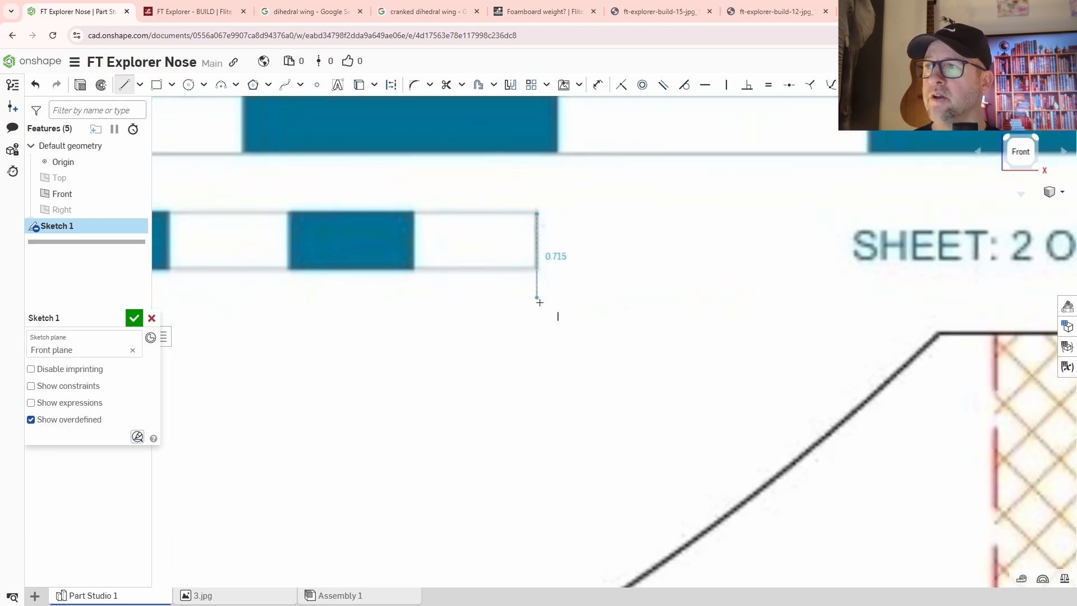
left_click(537, 340)
key("Escape")
scroll(440, 369, "down", 3)
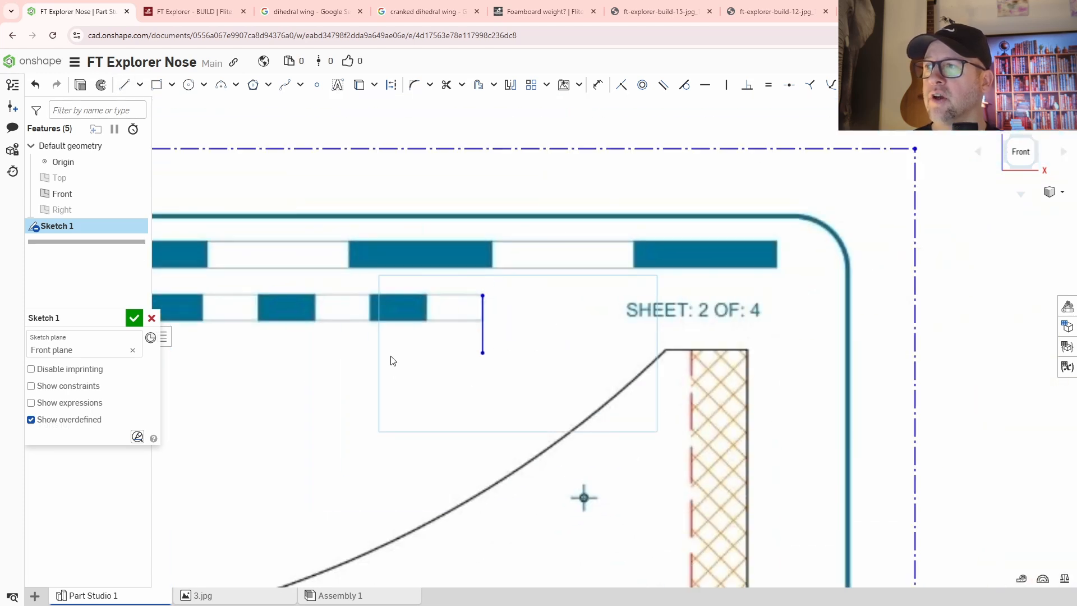
middle_click_drag(392, 361, 589, 312)
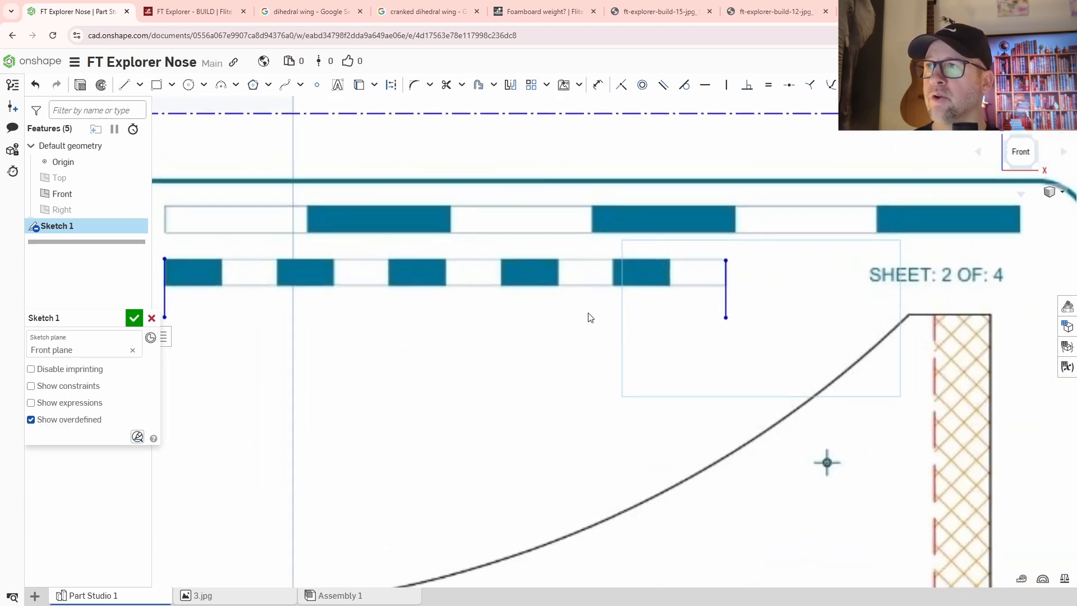
left_click(597, 88)
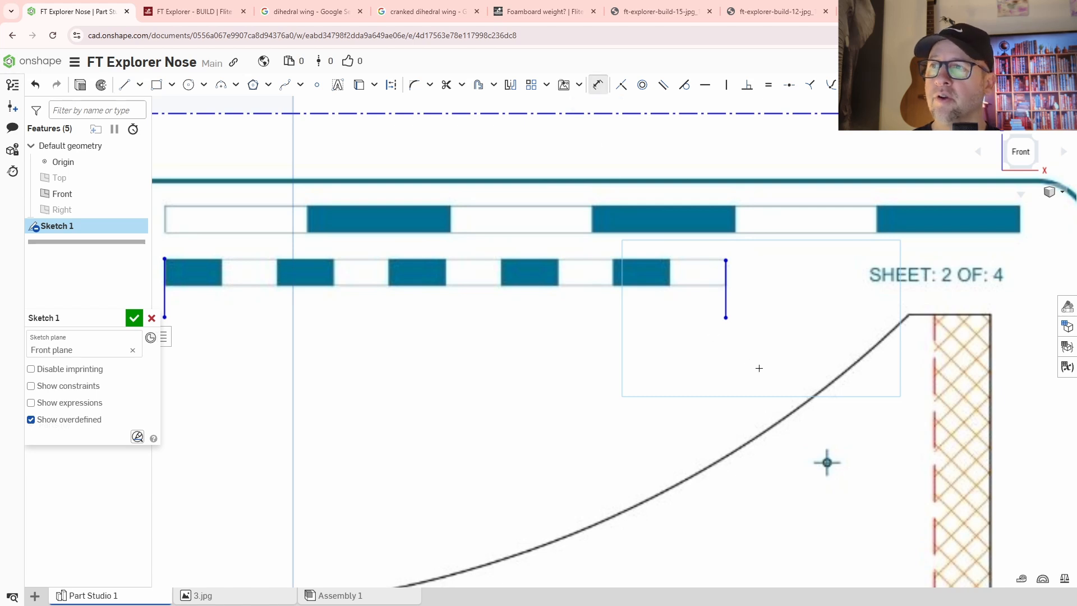
left_click(726, 305)
middle_click_drag(251, 368, 409, 349)
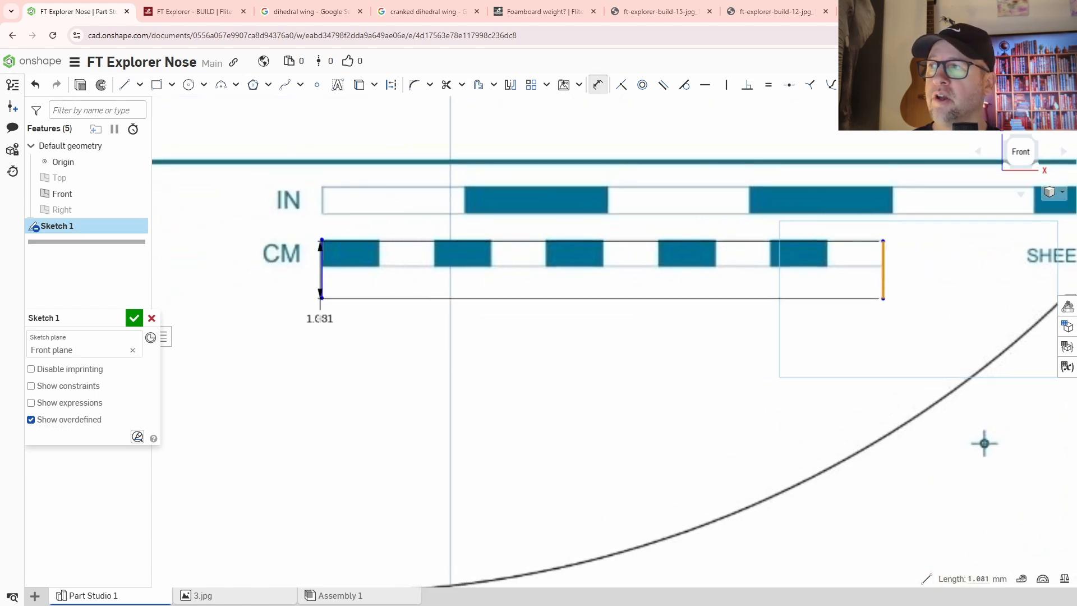
left_click(320, 317)
key("Return")
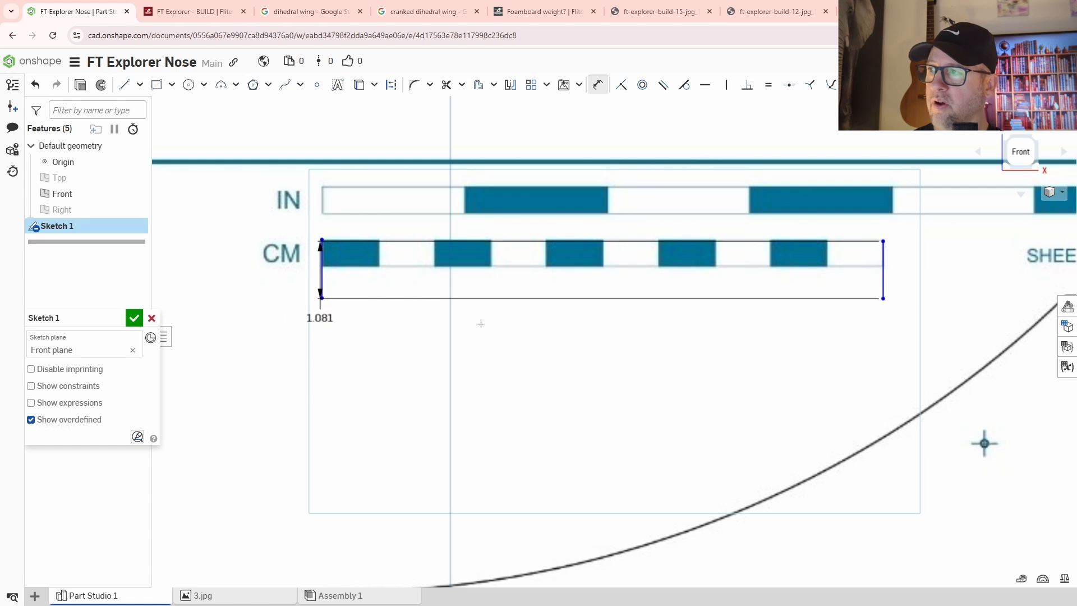
key("ctrl+z")
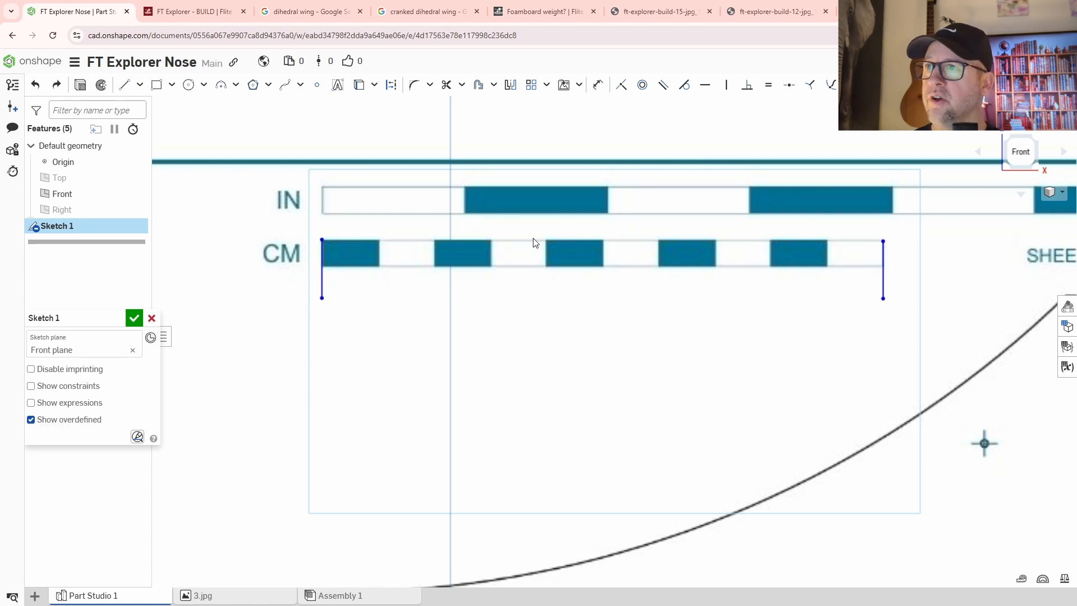
Step: Dimension the distance between the two vertical reference lines on the CM scale bar to 100 mm, scaling the plan
left_click(597, 86)
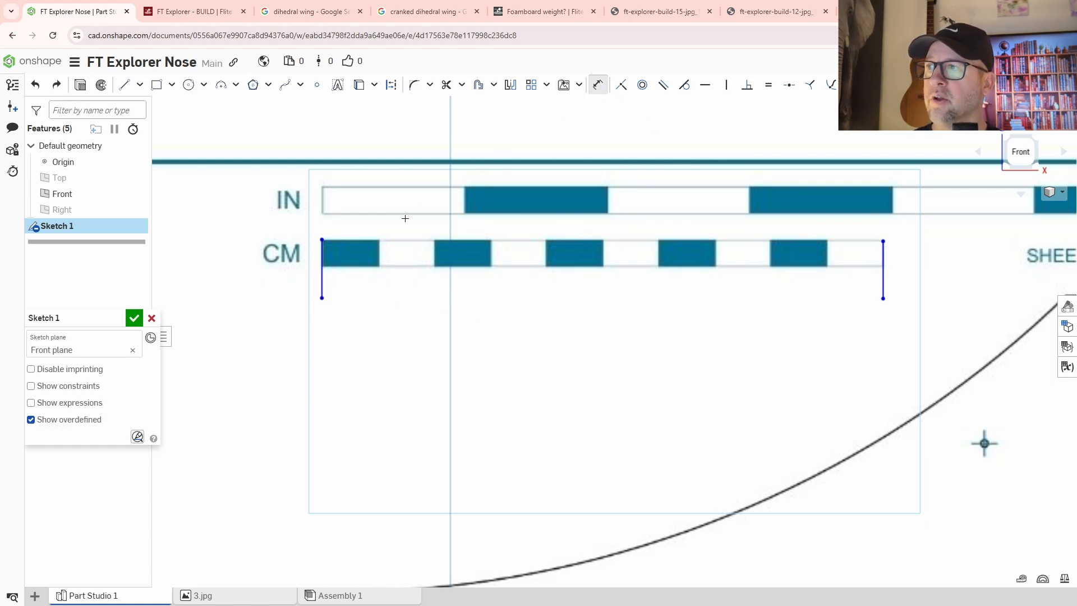
left_click(322, 280)
left_click(882, 274)
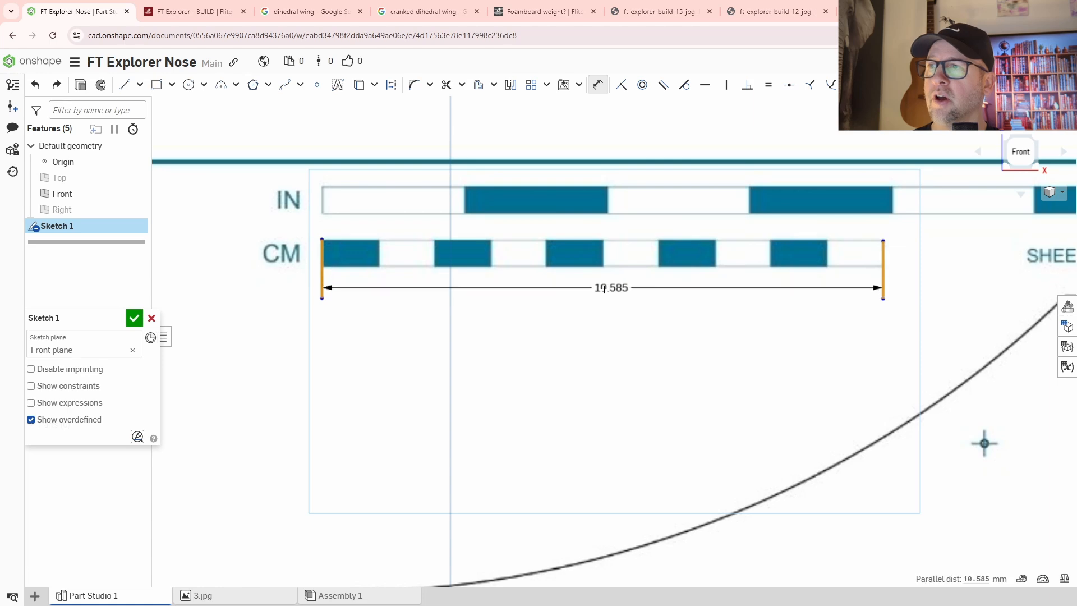
left_click(604, 290)
type("1")
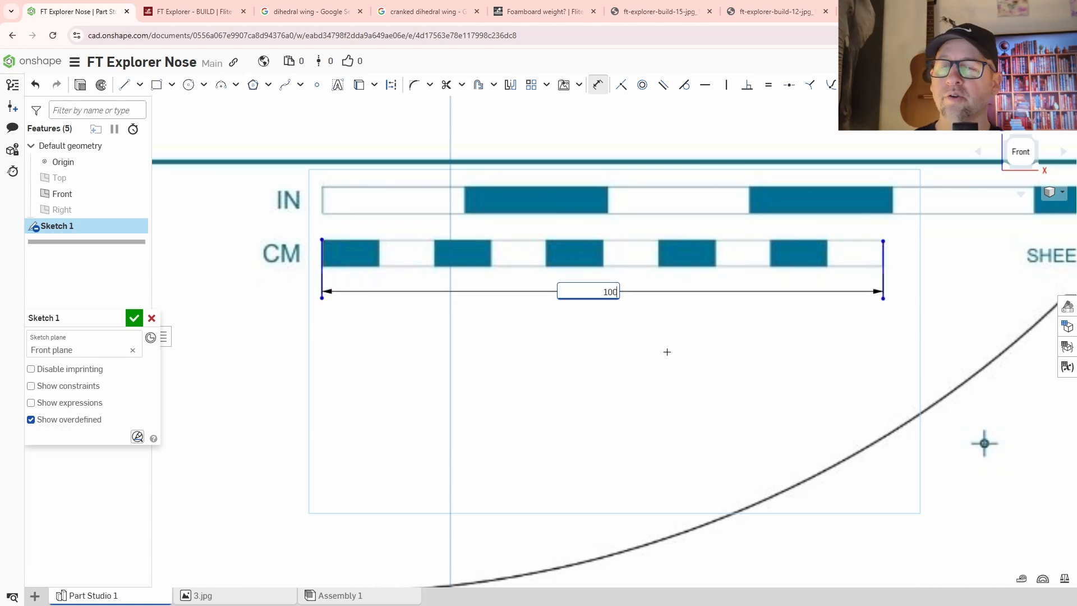
type("00")
key("Return")
Step: Look over the scaled plan sheet and examine its parts, finishing at the nose part marked B
scroll(676, 352, "down", 6)
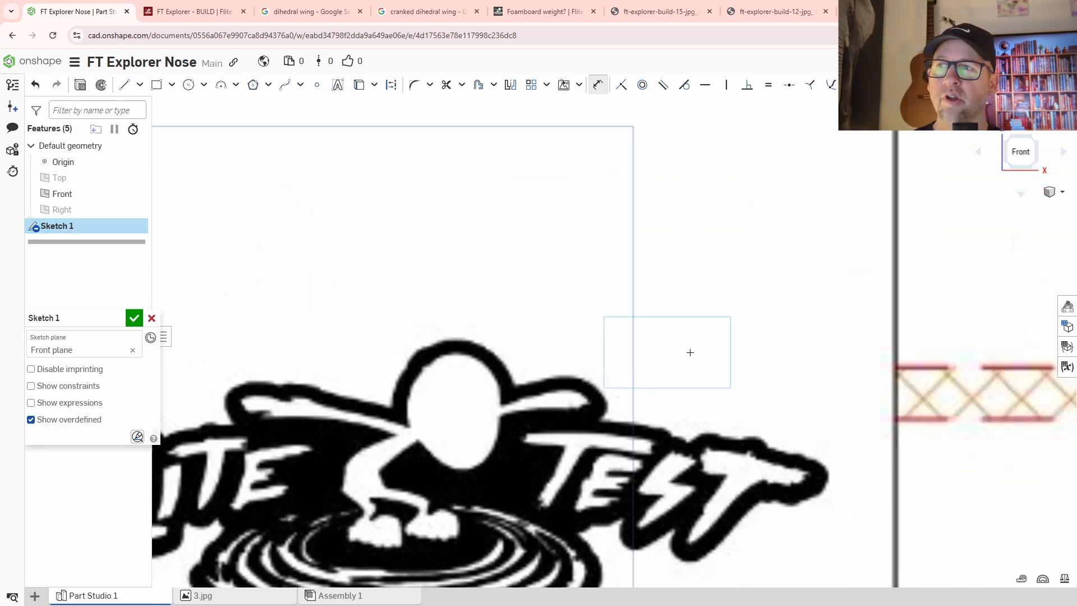
scroll(689, 352, "down", 8)
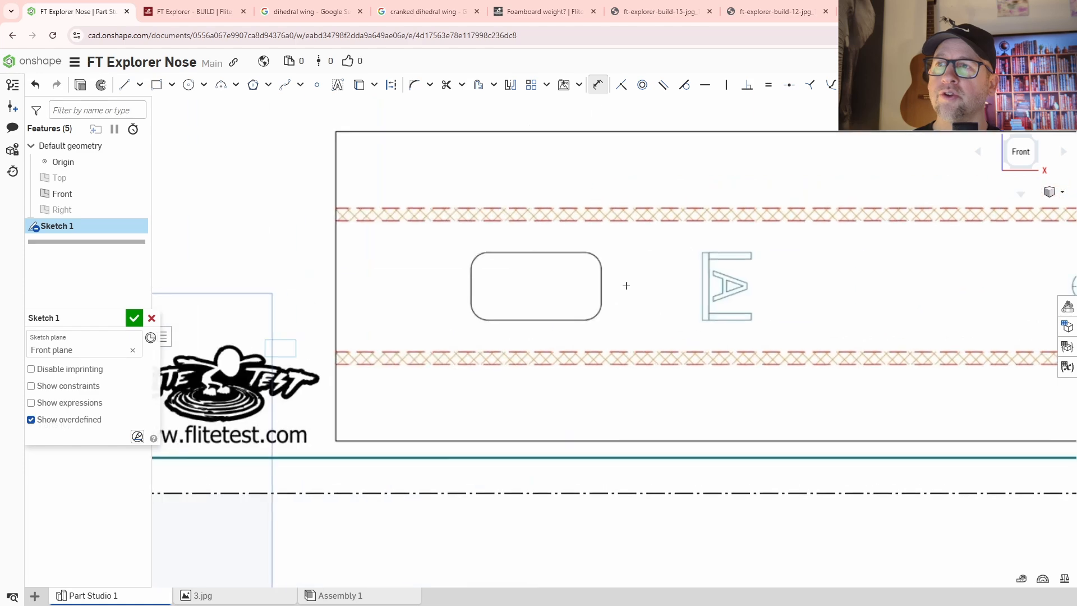
scroll(626, 286, "down", 3)
mouse_move(659, 295)
middle_mouse_down()
mouse_move(589, 334)
mouse_move(409, 398)
middle_mouse_up()
scroll(604, 320, "down", 4)
middle_click_drag(706, 284, 631, 365)
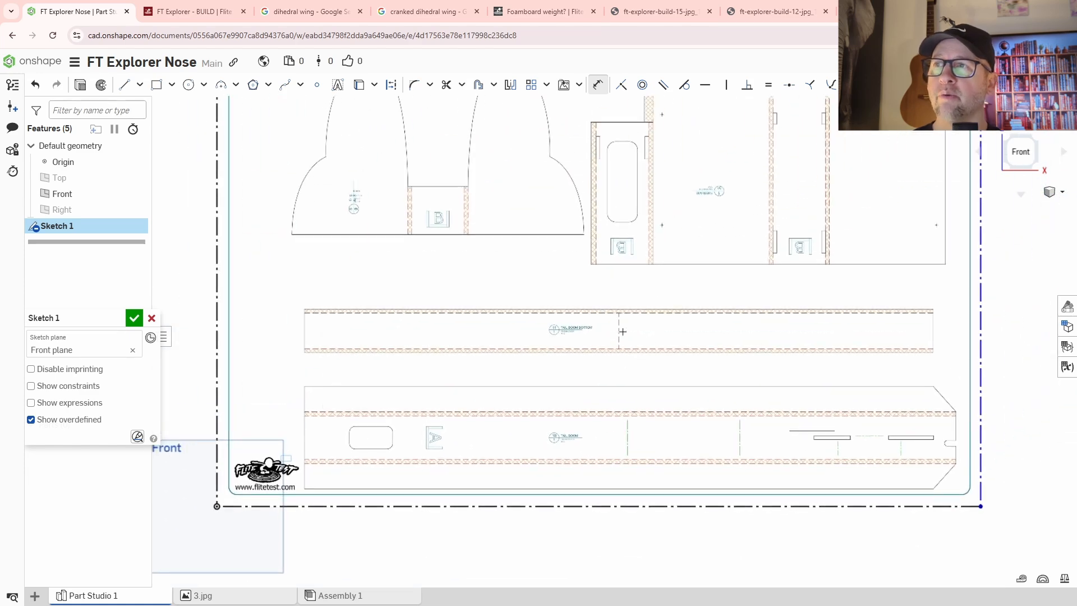
middle_click_drag(640, 300, 601, 375)
mouse_move(495, 315)
middle_mouse_down()
mouse_move(666, 367)
mouse_move(684, 360)
middle_mouse_up()
scroll(605, 302, "up", 3)
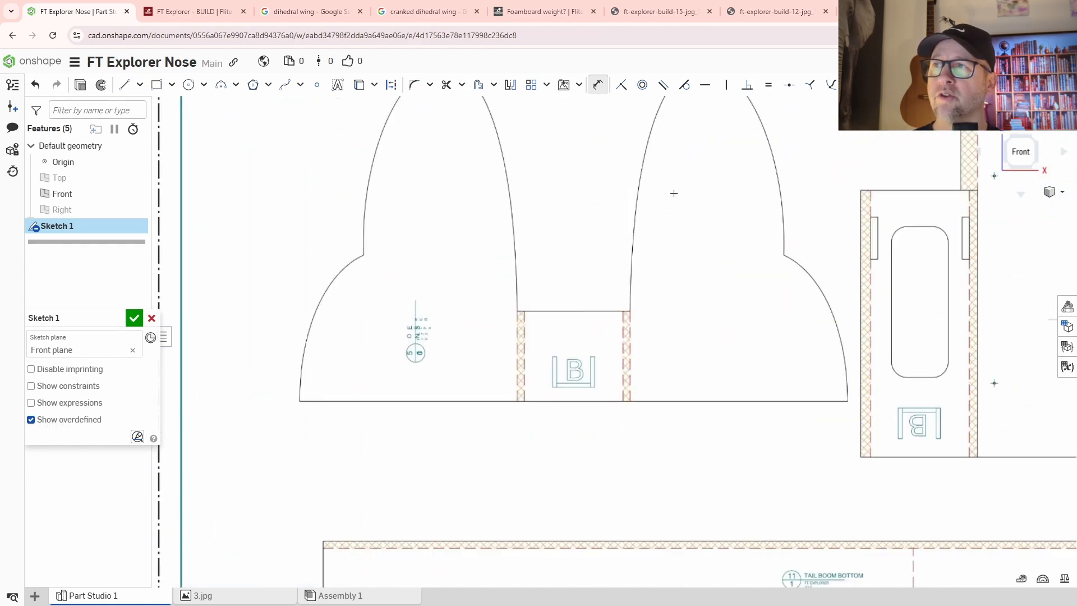
middle_click_drag(673, 193, 699, 275)
scroll(795, 452, "down", 4)
middle_click_drag(911, 478, 631, 391)
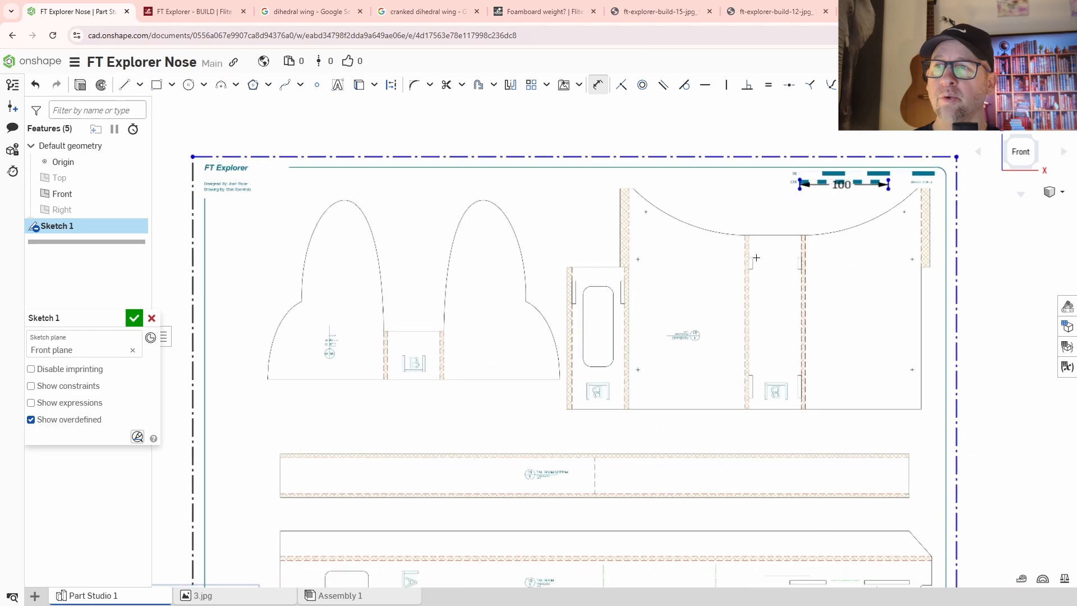
middle_click_drag(673, 433, 771, 327)
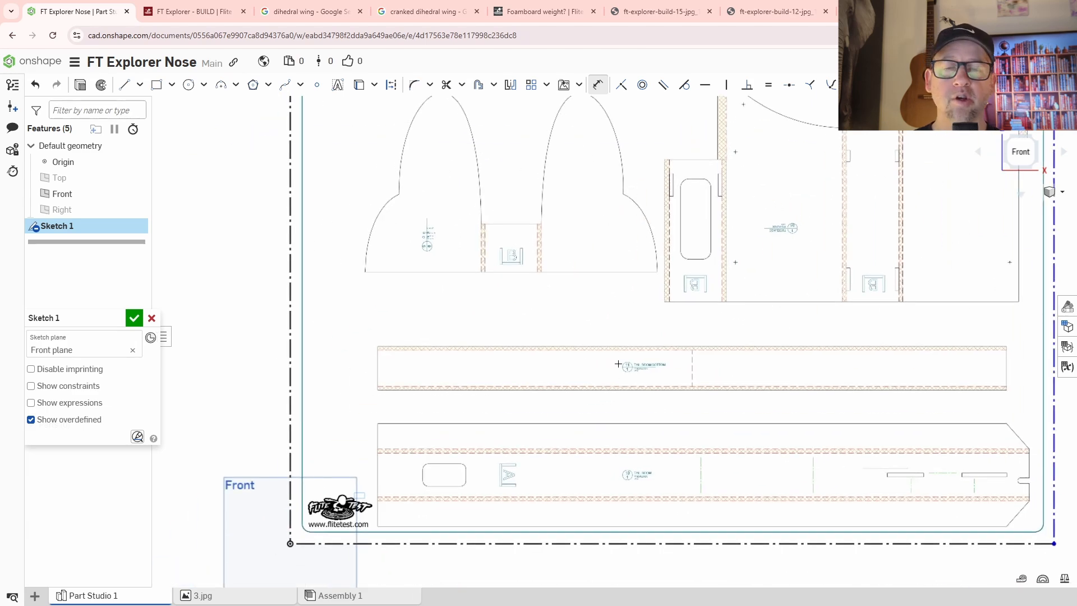
middle_click_drag(621, 381, 654, 397)
scroll(586, 370, "up", 2)
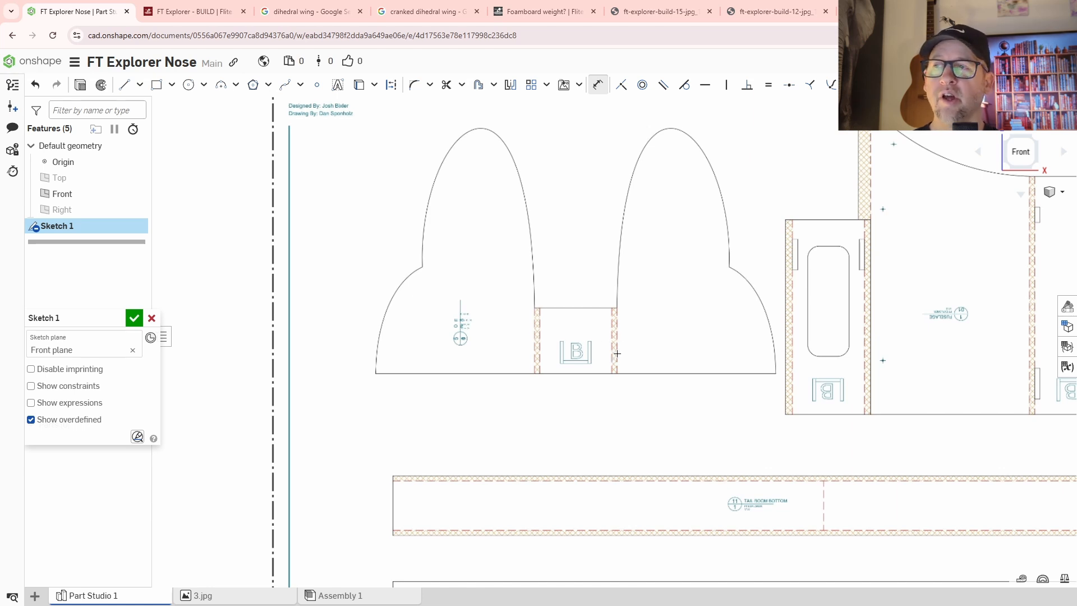
middle_click_drag(661, 414, 603, 430)
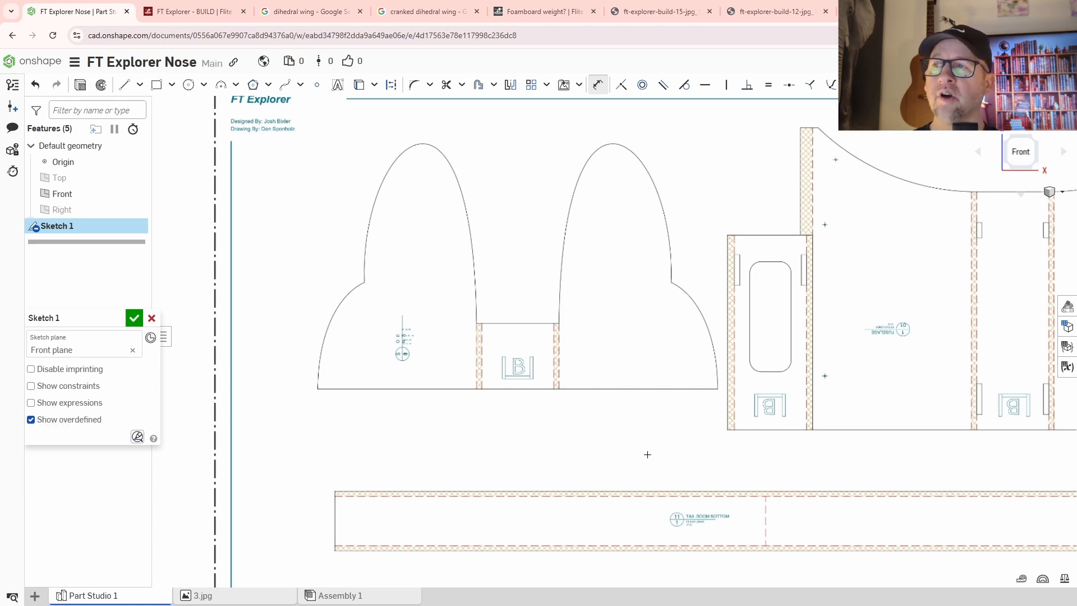
middle_click_drag(647, 455, 723, 413)
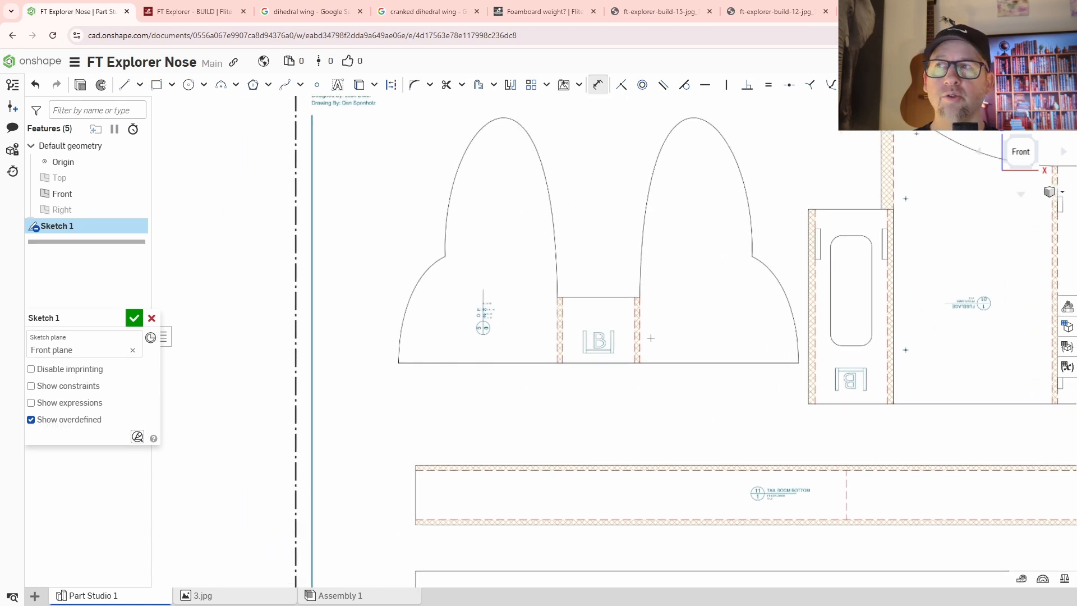
Step: Draw a horizontal line along the bottom edge of the nose part, from its left corner to its right corner
left_click(599, 88)
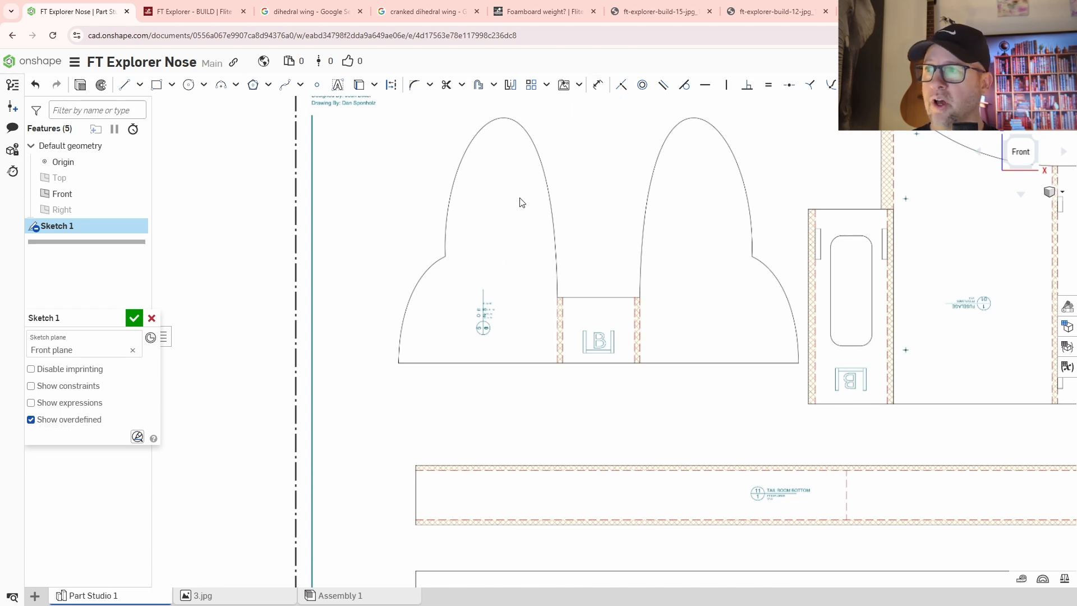
key("l")
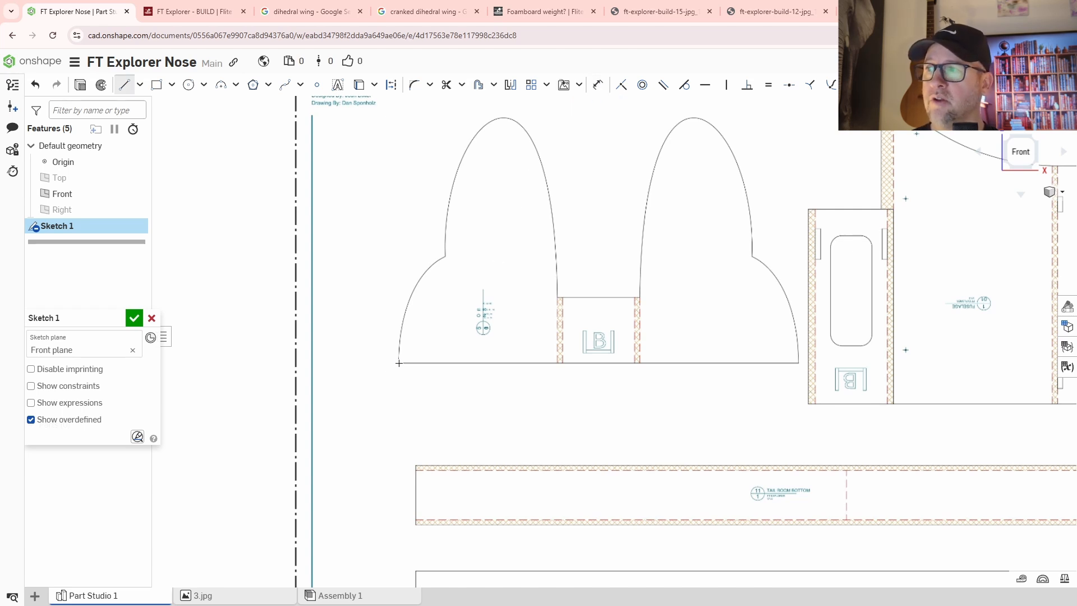
left_click(399, 363)
scroll(784, 364, "up", 5)
middle_click_drag(796, 369, 583, 369)
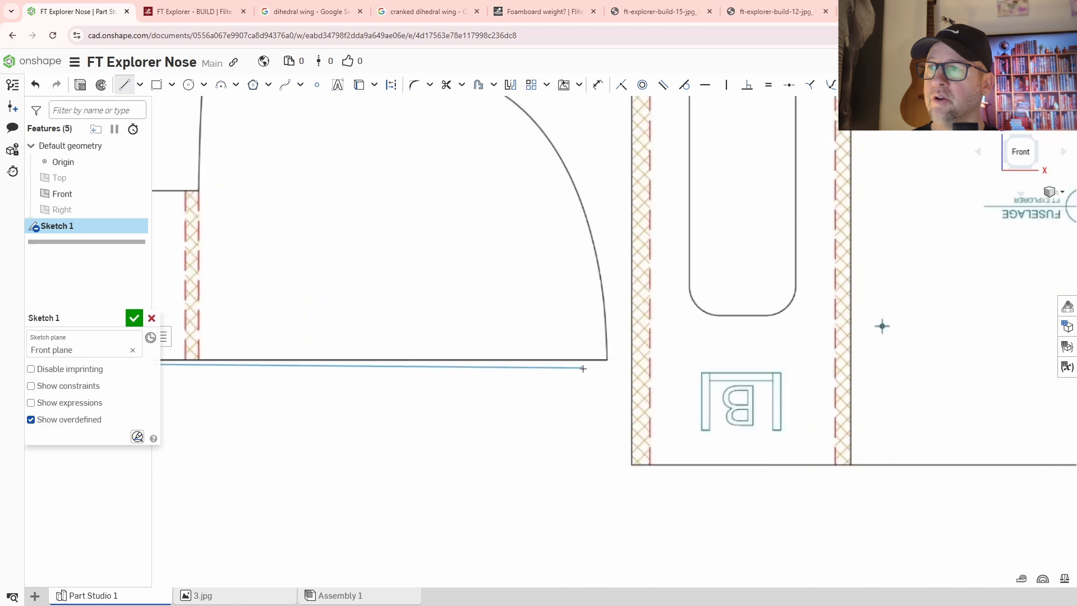
left_click(621, 355)
scroll(572, 381, "down", 1)
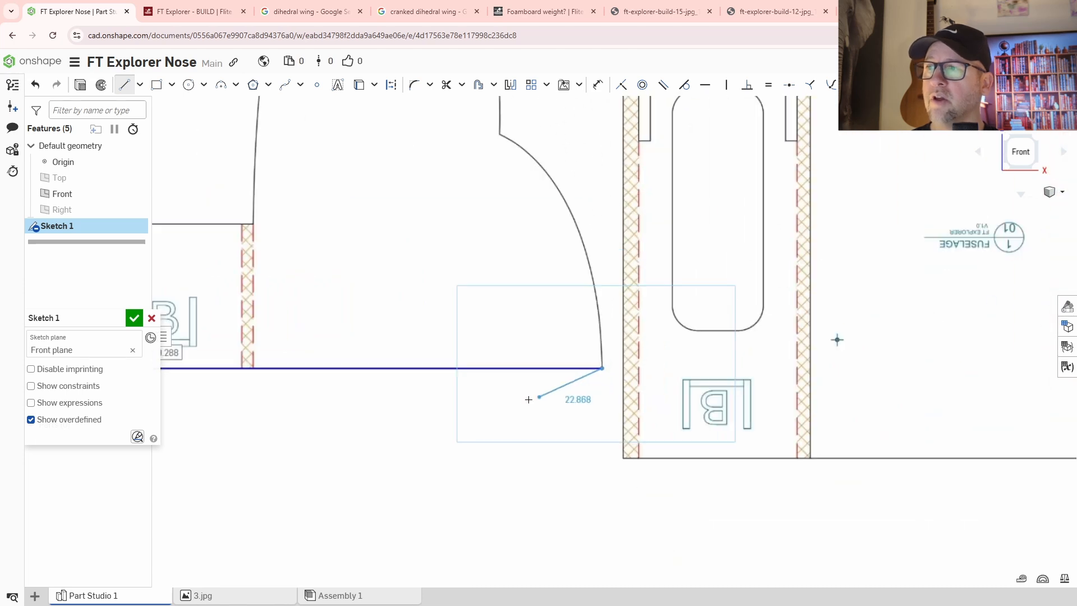
middle_click_drag(522, 400, 631, 351)
key("Escape")
middle_click_drag(556, 367, 664, 369)
scroll(663, 369, "down", 3)
middle_click_drag(588, 383, 591, 403)
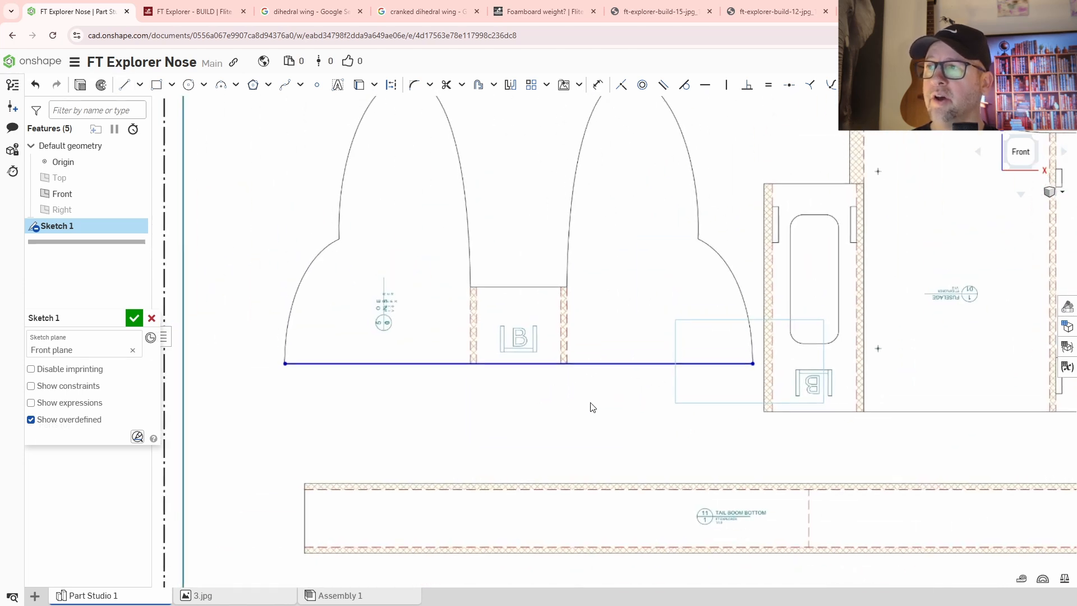
Step: Draw a vertical line about 90 mm long up from the midpoint of the nose's bottom line and make it construction geometry
key("l")
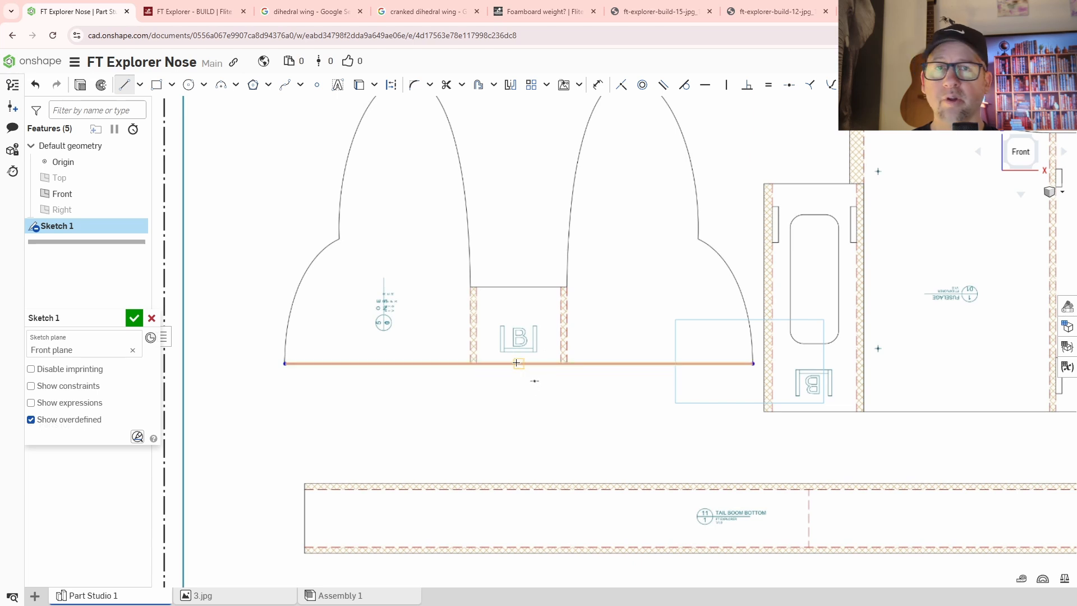
left_click_drag(516, 363, 518, 235)
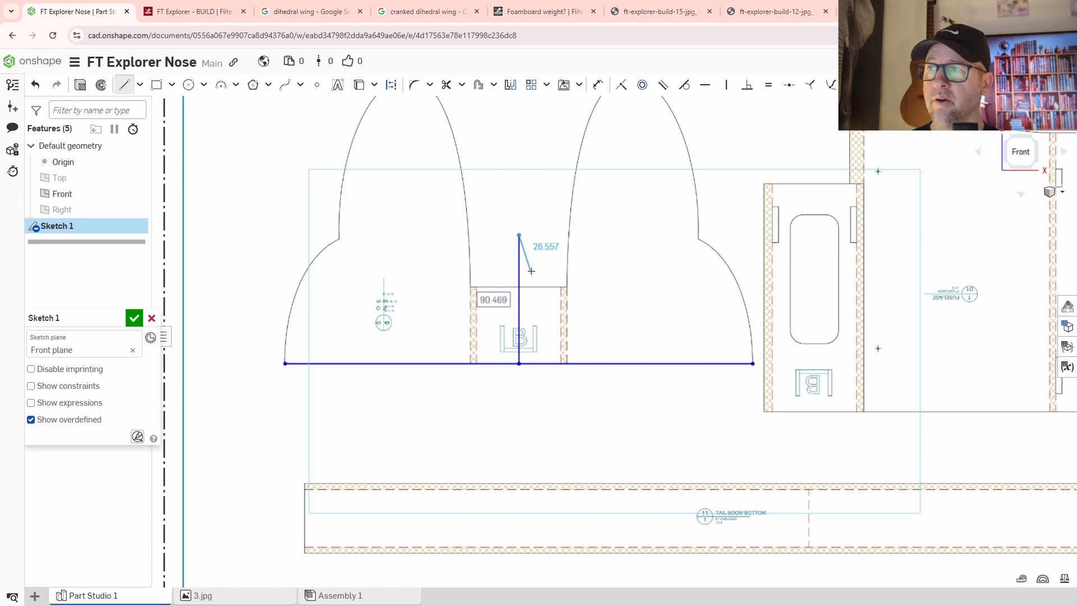
right_click(534, 268)
left_click(558, 278)
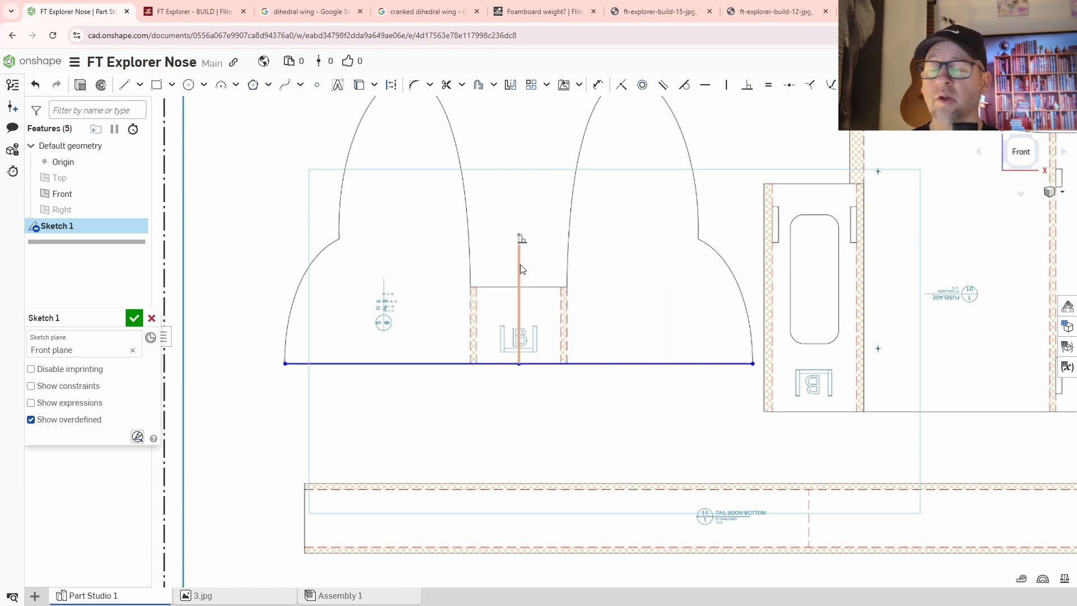
left_click(519, 269)
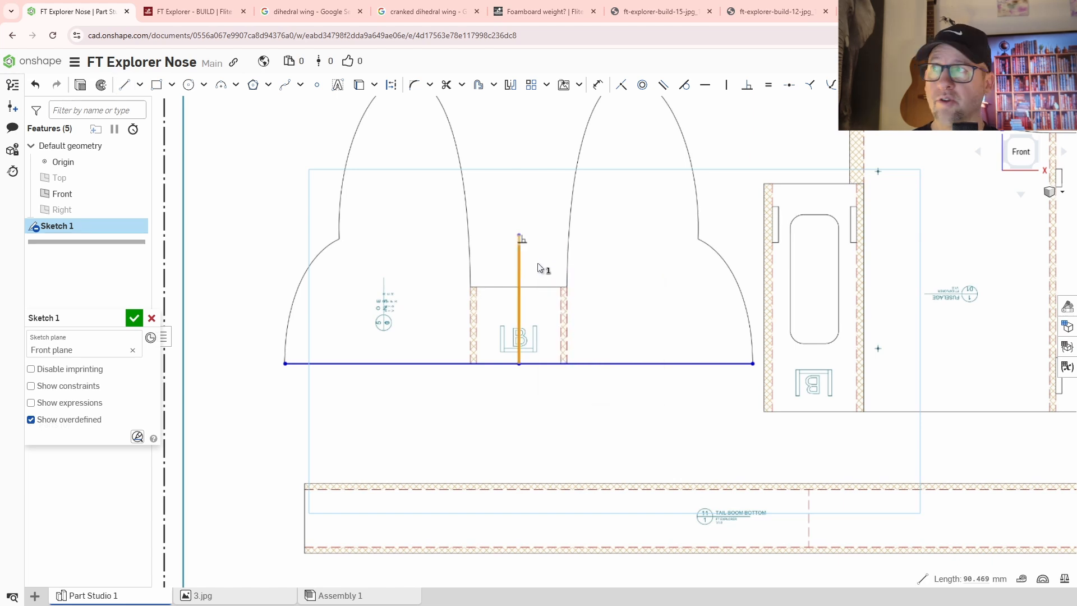
left_click(391, 85)
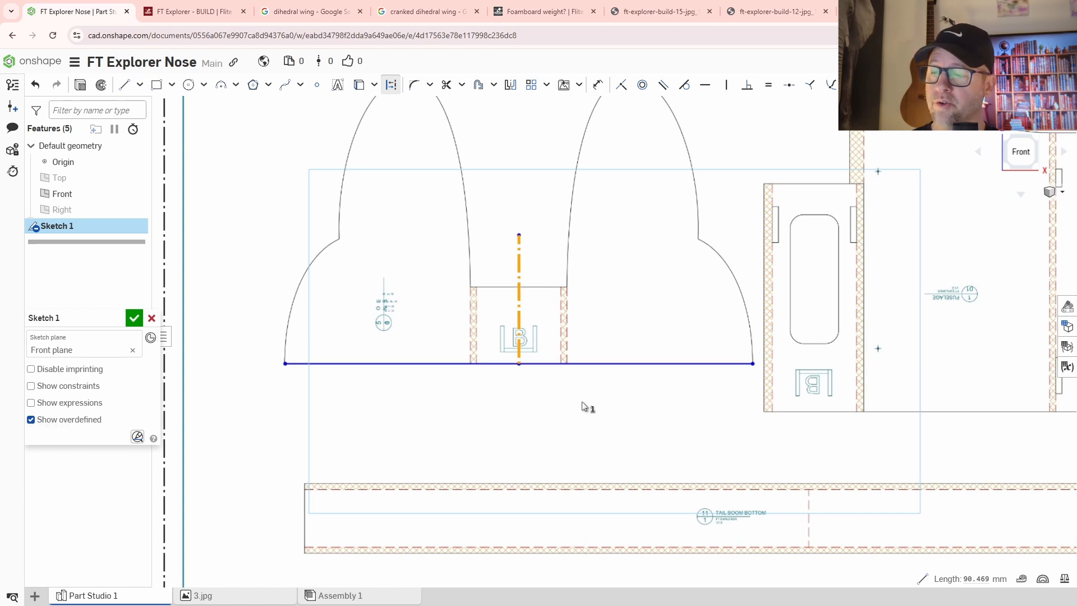
key("Escape")
Step: Try to trace the nose's lower-left outline with a Bezier curve from the bottom line's left end to the notch corner
mouse_move(558, 420)
middle_mouse_down()
mouse_move(601, 423)
mouse_move(619, 452)
middle_mouse_up()
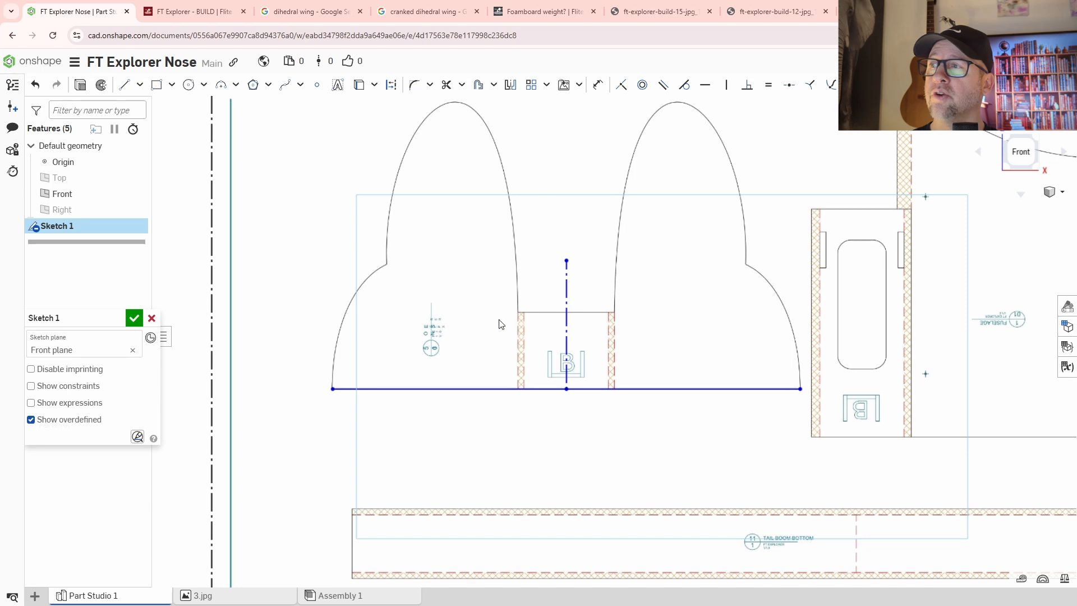
middle_click_drag(499, 319, 577, 329)
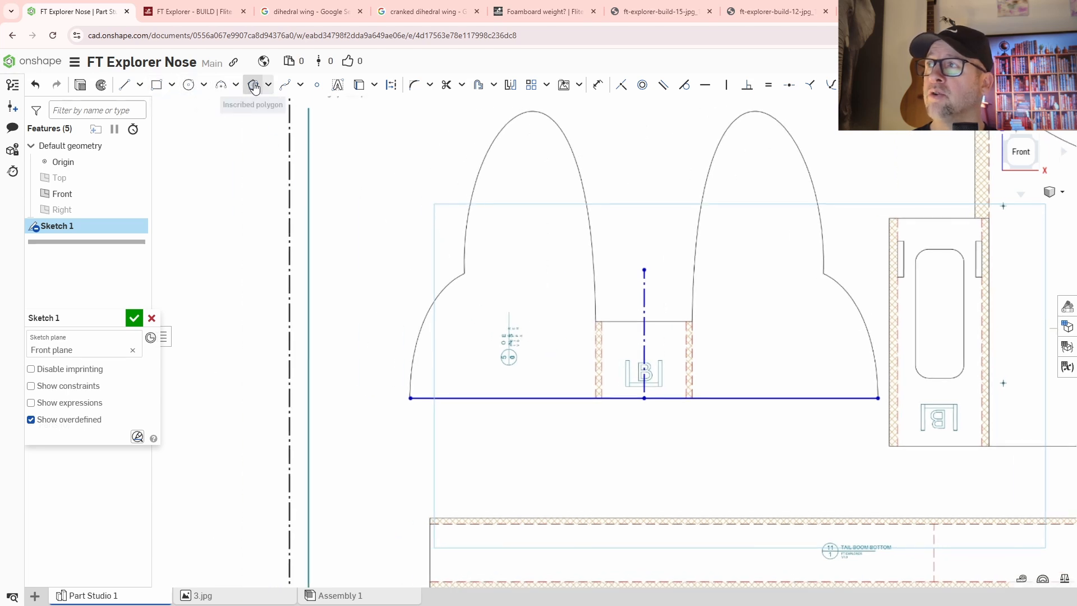
left_click(301, 86)
left_click(306, 127)
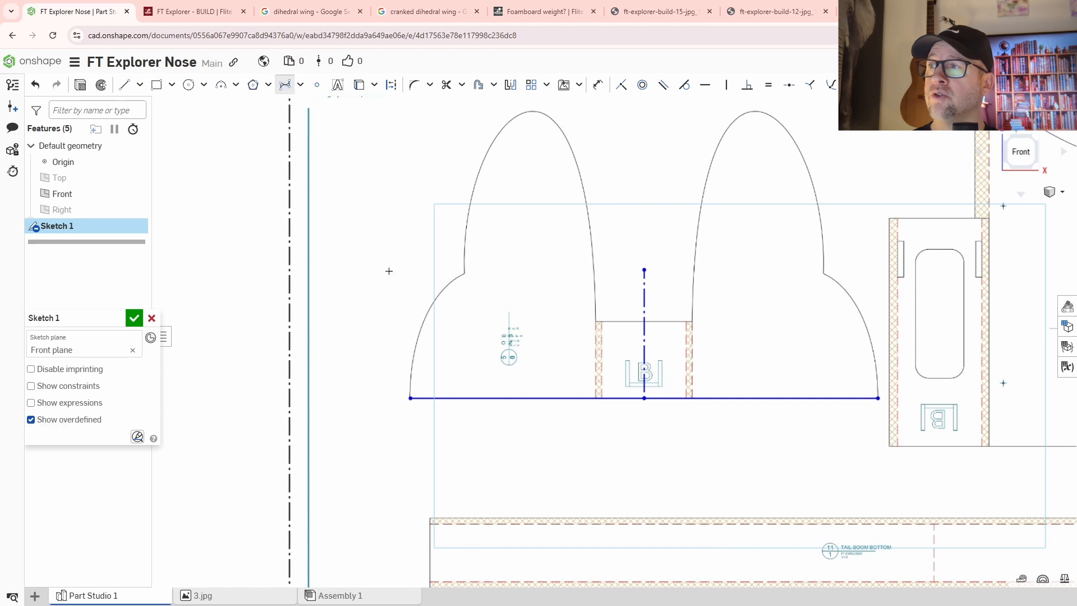
scroll(404, 411, "up", 4)
left_click(417, 382)
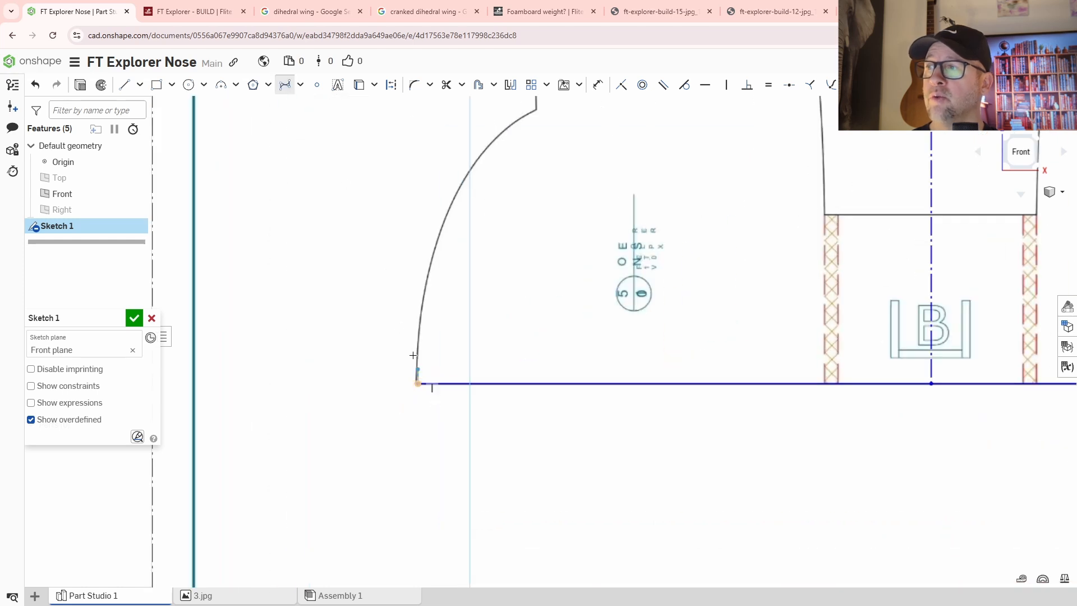
scroll(410, 359, "up", 4)
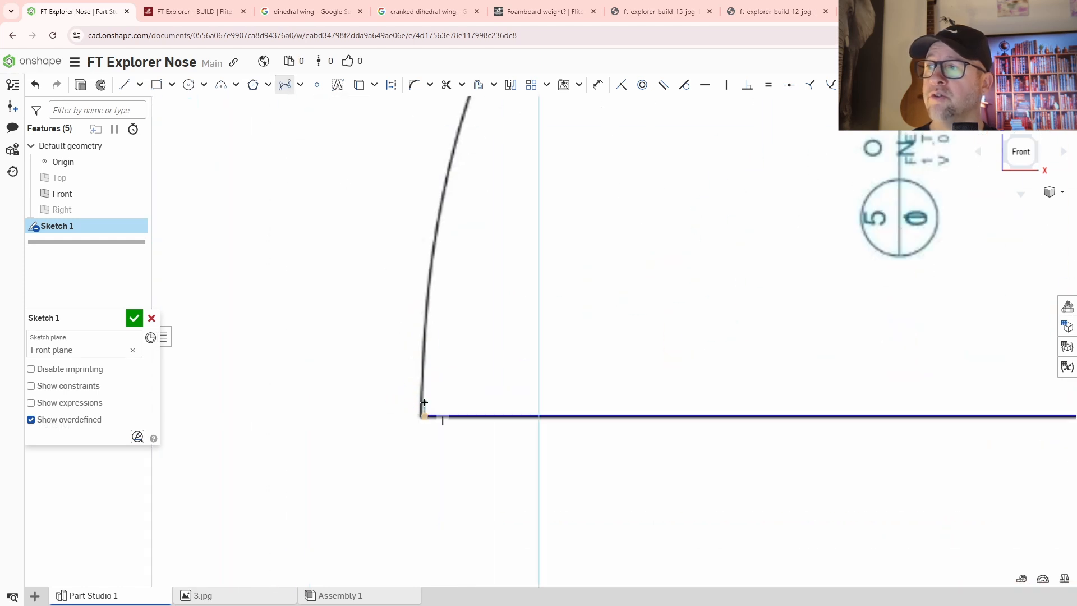
left_click(412, 288)
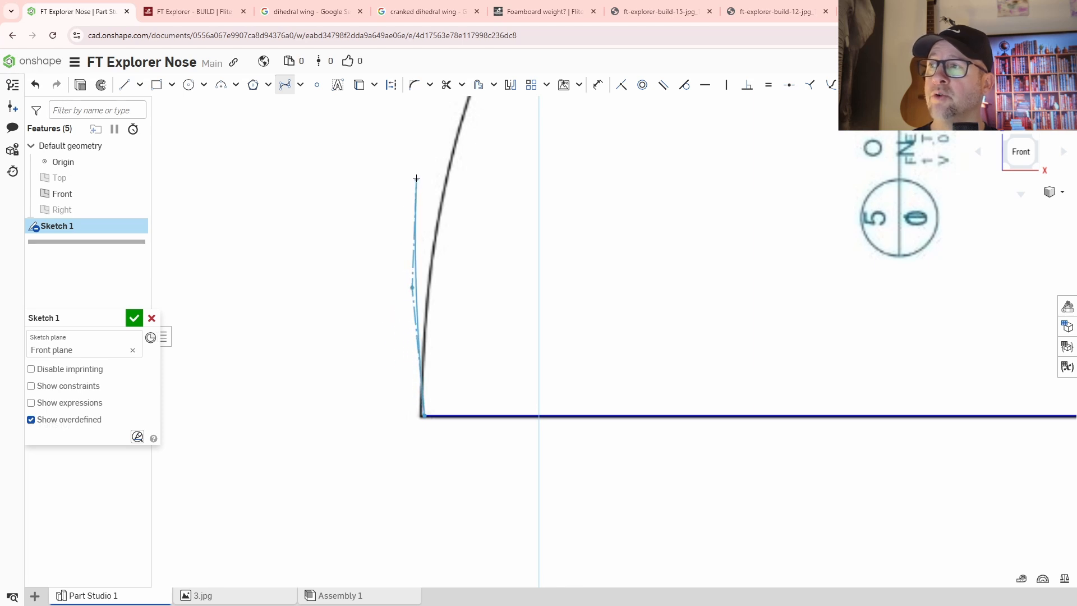
middle_click_drag(413, 288, 381, 488)
left_click(423, 269)
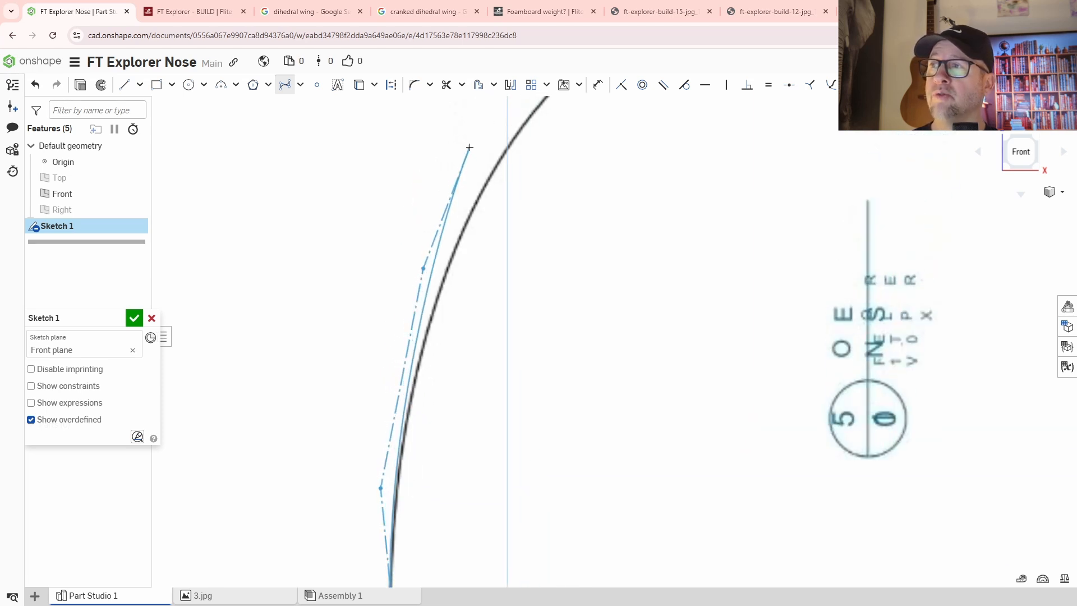
middle_click_drag(468, 149, 313, 433)
left_click(411, 319)
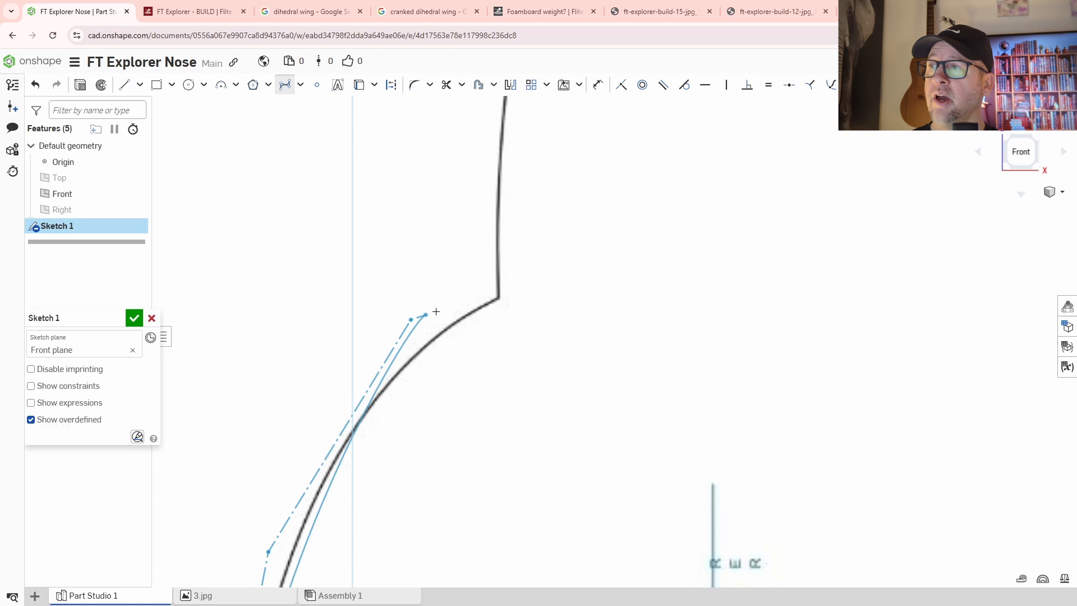
left_click(498, 298)
right_click(525, 312)
left_click(543, 324)
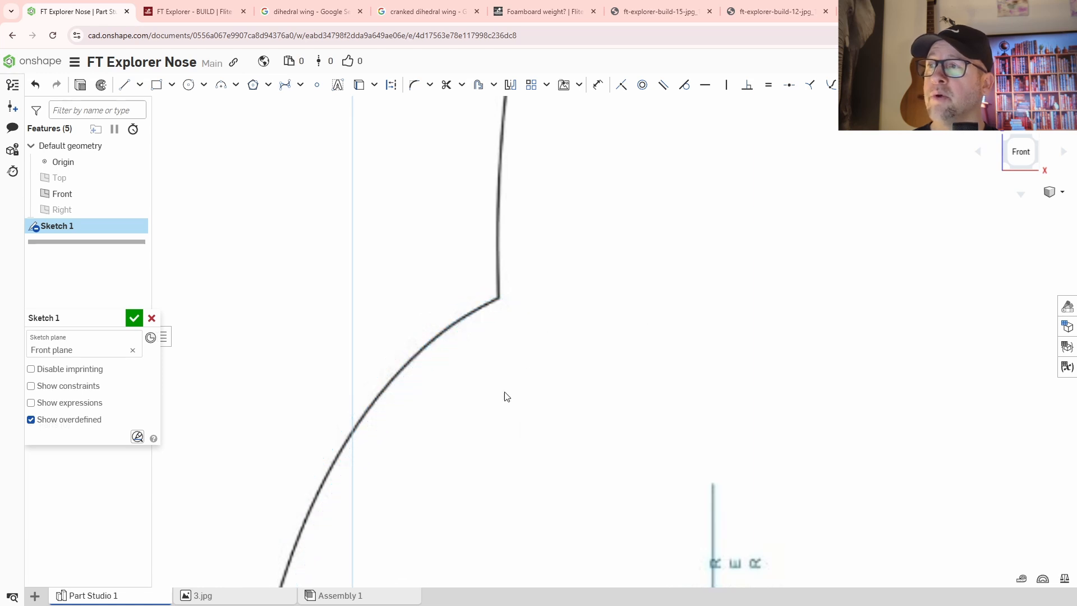
scroll(496, 425, "down", 5)
middle_click_drag(651, 355, 661, 305)
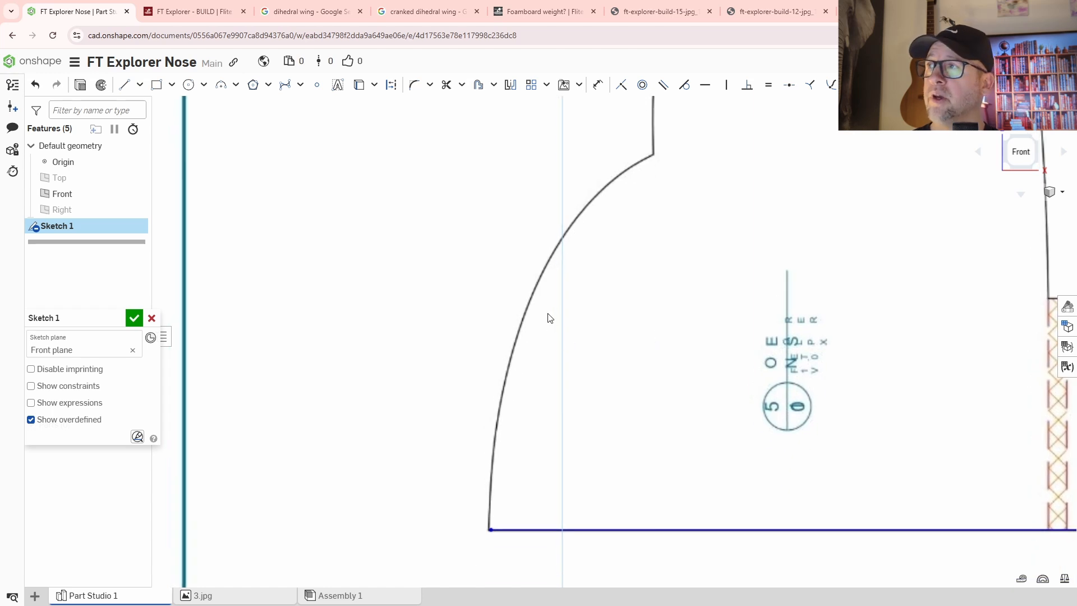
Step: Align the left endpoint of the nose's bottom line with the lower-left corner of the plan outline
left_click(285, 86)
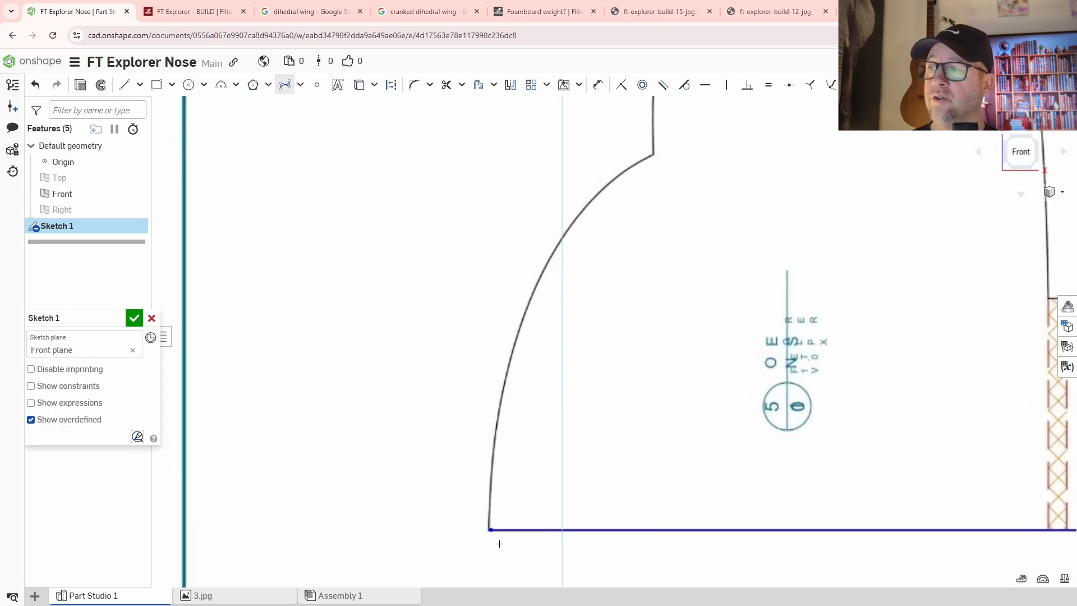
key("Escape")
scroll(502, 466, "up", 8)
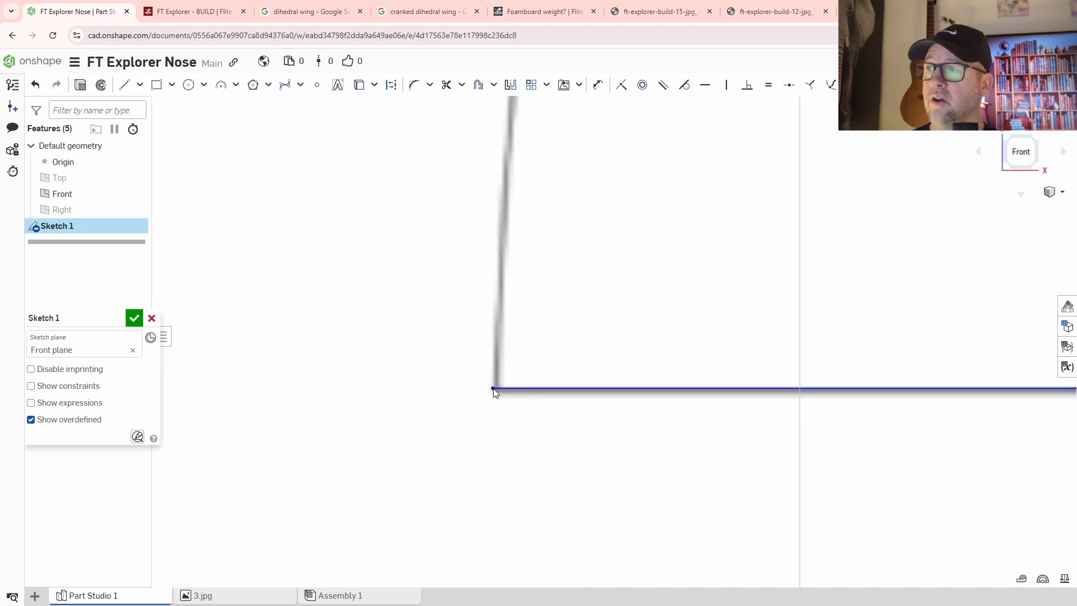
scroll(507, 423, "down", 5)
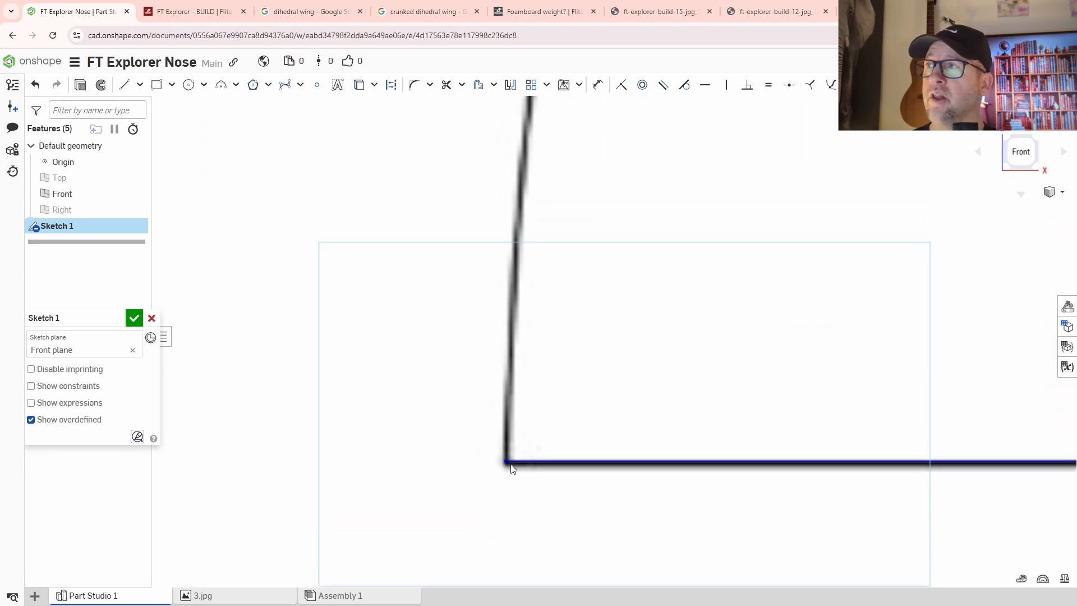
Step: Trace the nose's lower-left outline with a five-point-handled Bezier curve from the bottom line's left end to the notch corner
left_click(285, 87)
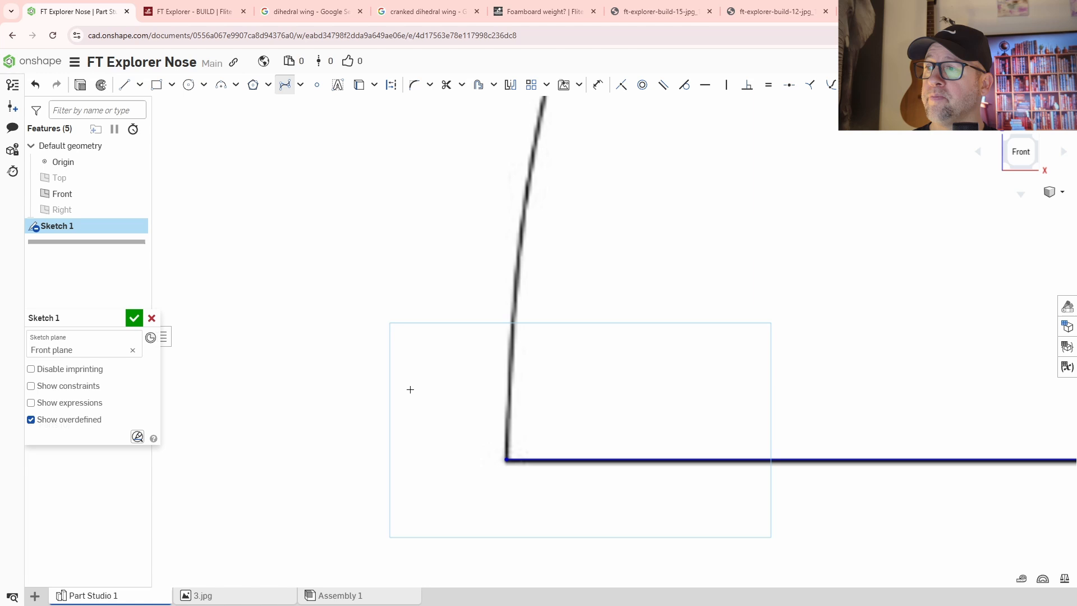
left_click(503, 456)
left_click(453, 325)
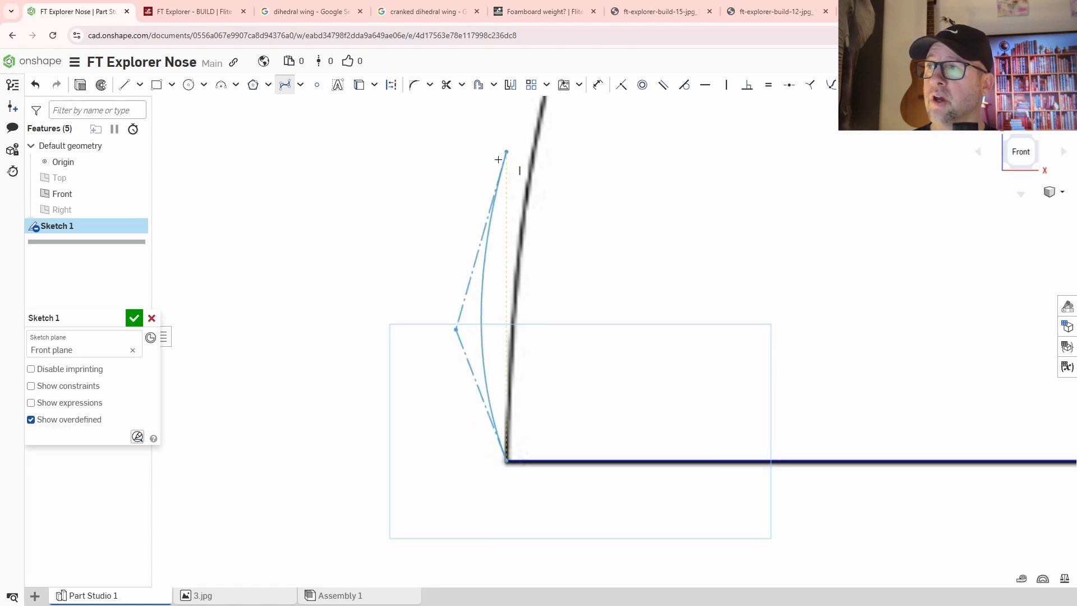
middle_click_drag(502, 150, 431, 357)
left_click(436, 270)
middle_click_drag(480, 145, 357, 497)
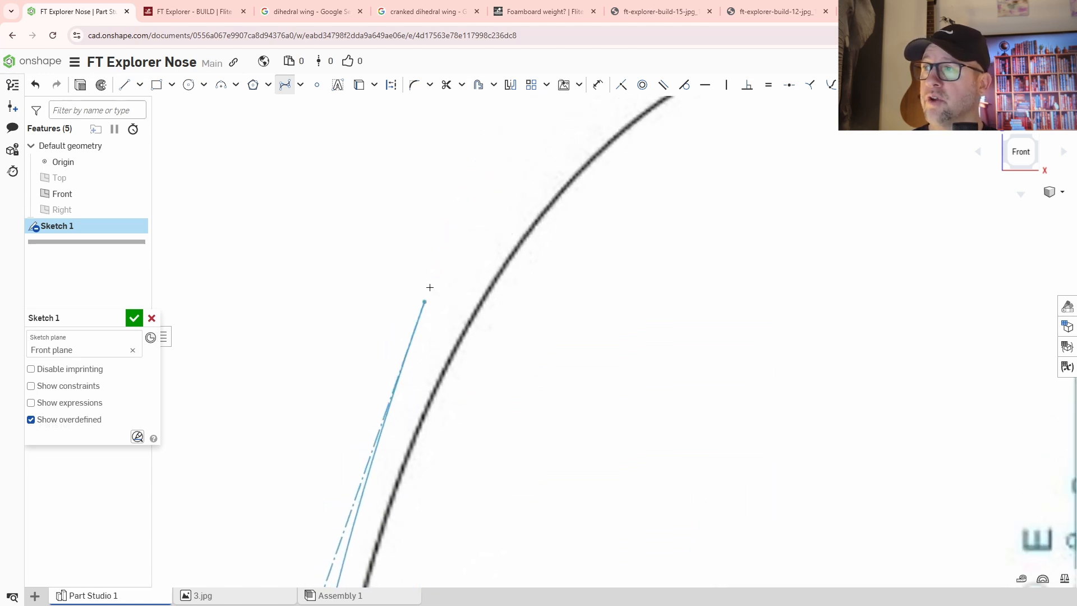
left_click(478, 217)
middle_click_drag(516, 176, 295, 396)
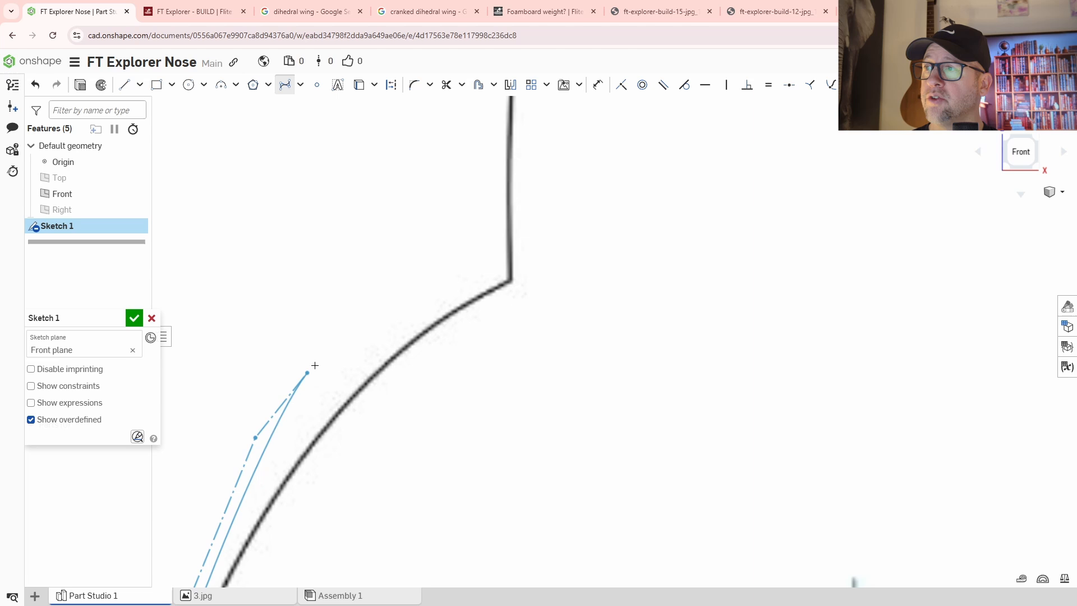
left_click(422, 283)
left_click(509, 279)
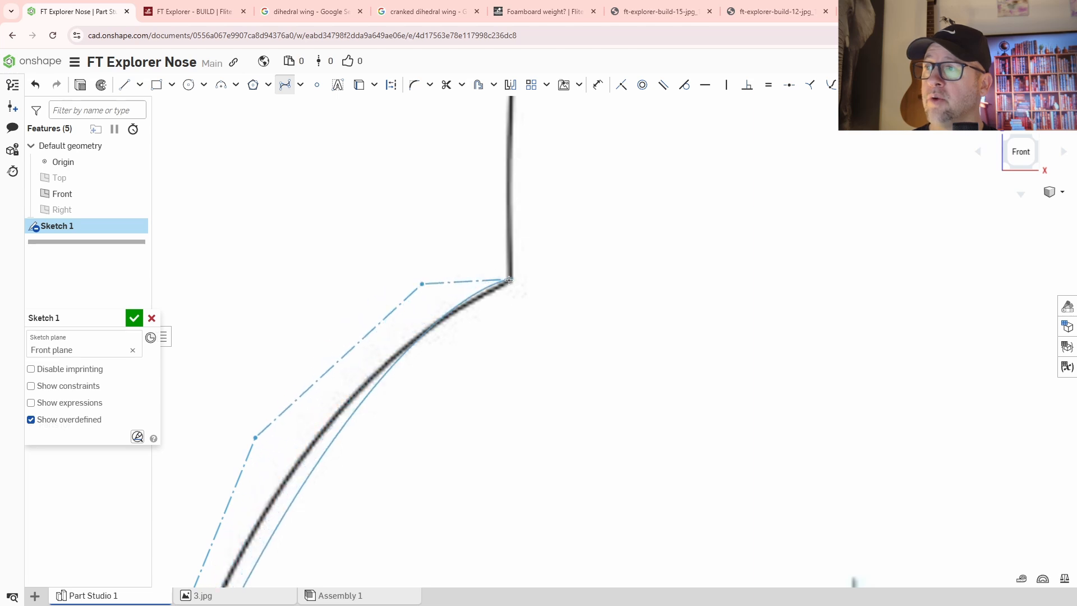
key("Return")
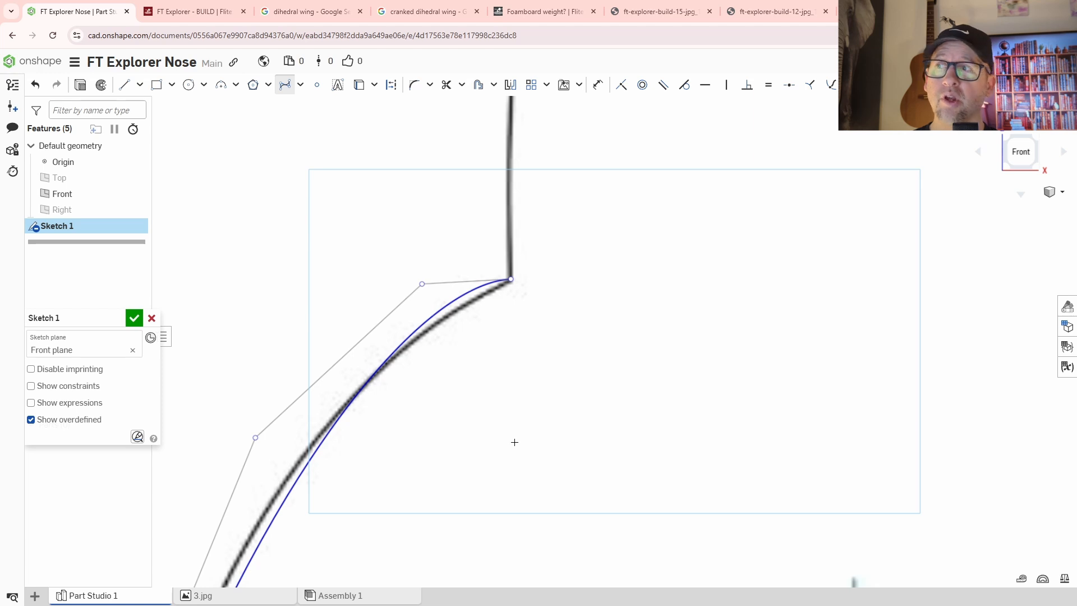
mouse_move(515, 442)
middle_mouse_down()
mouse_move(510, 464)
mouse_move(599, 435)
mouse_move(661, 389)
mouse_move(700, 301)
middle_mouse_up()
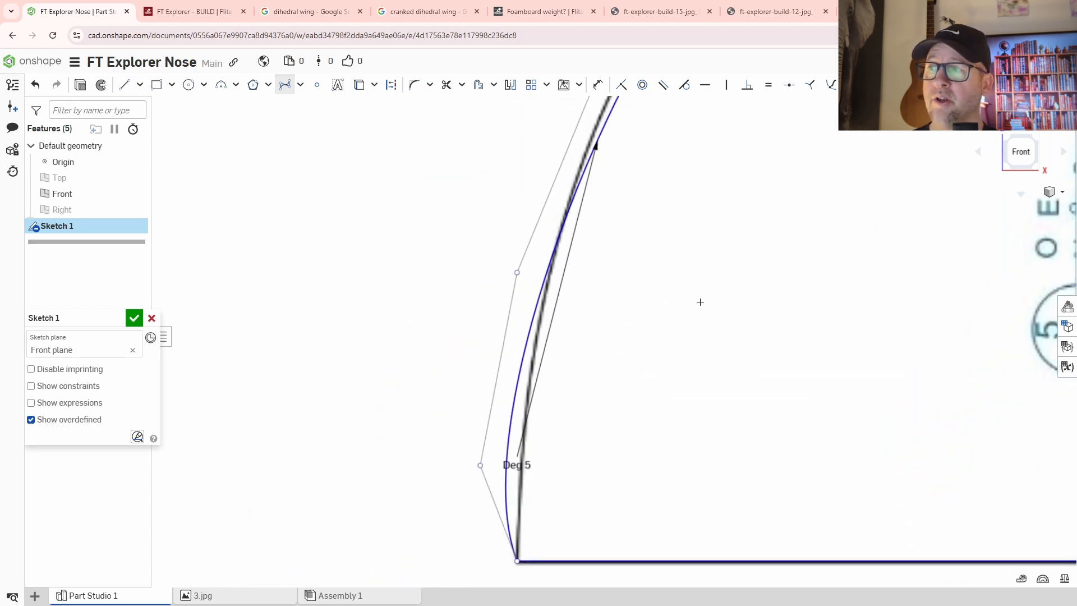
scroll(517, 519, "up", 2)
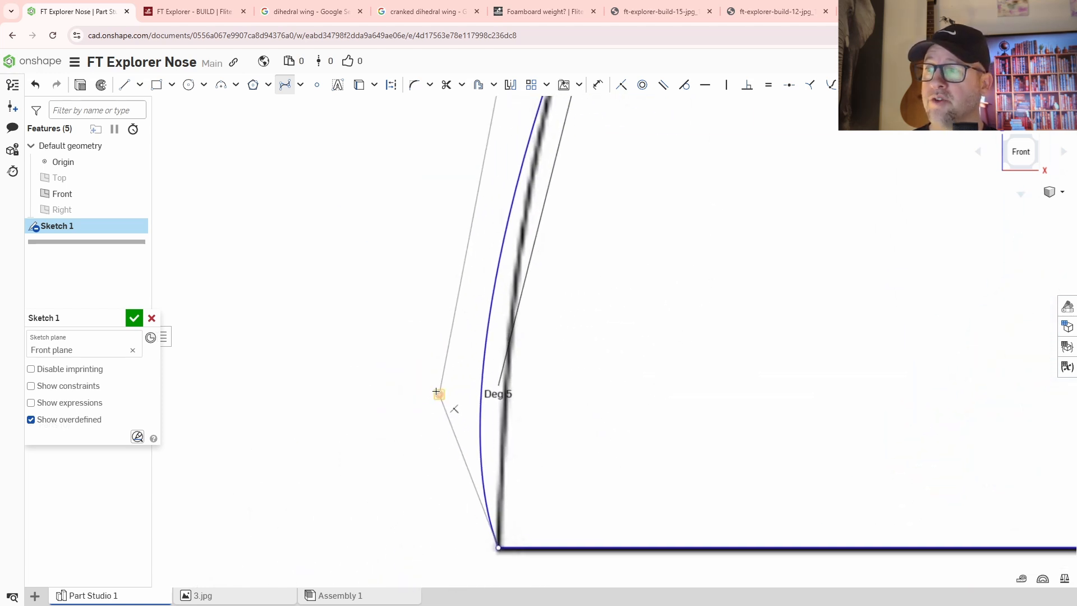
left_click(455, 394)
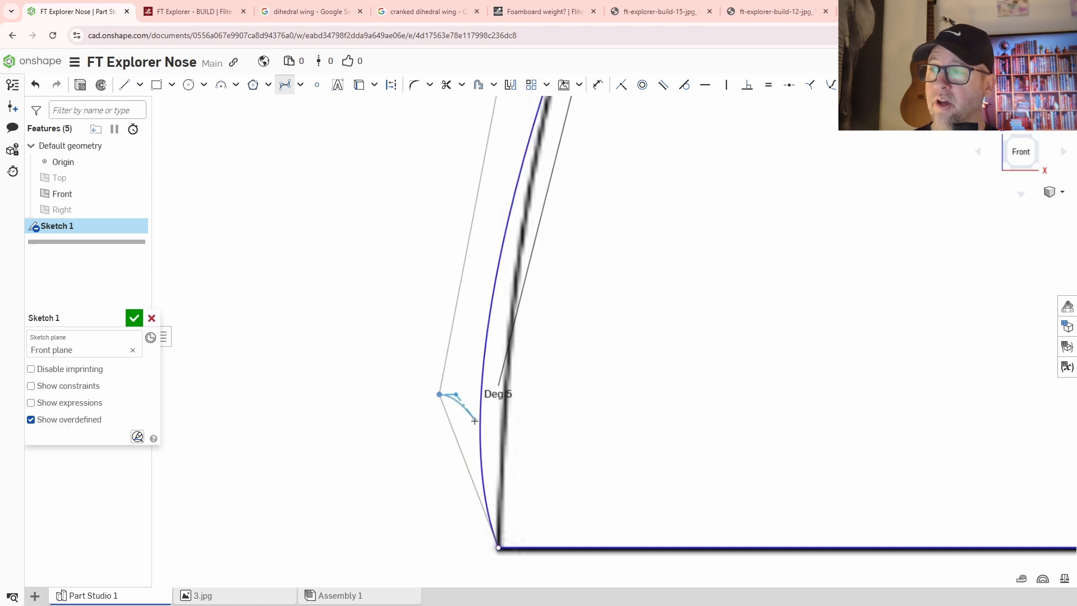
key("Escape")
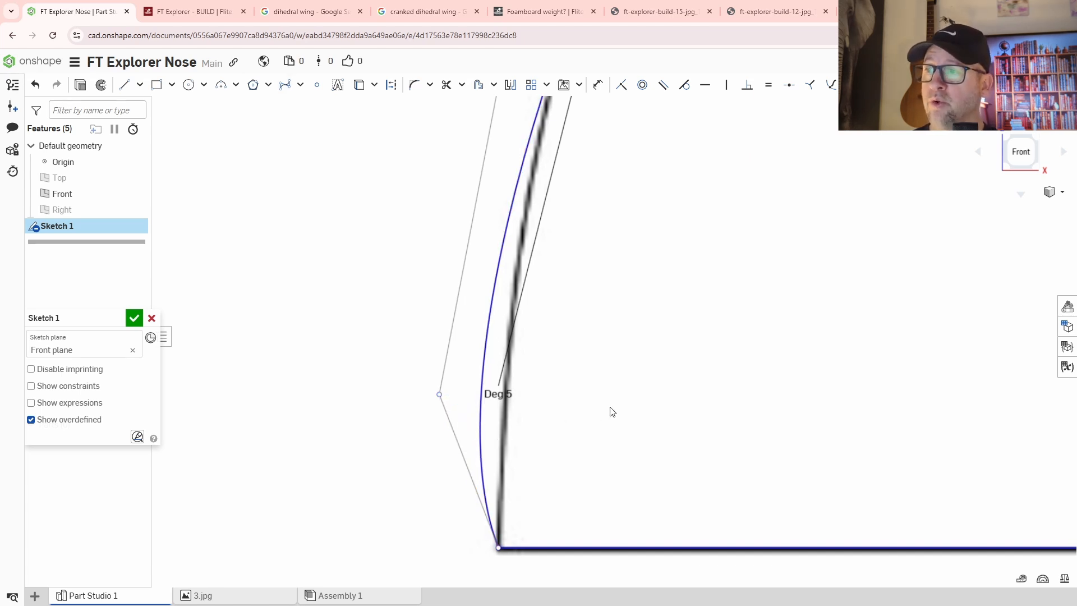
right_click(611, 411)
left_click(629, 415)
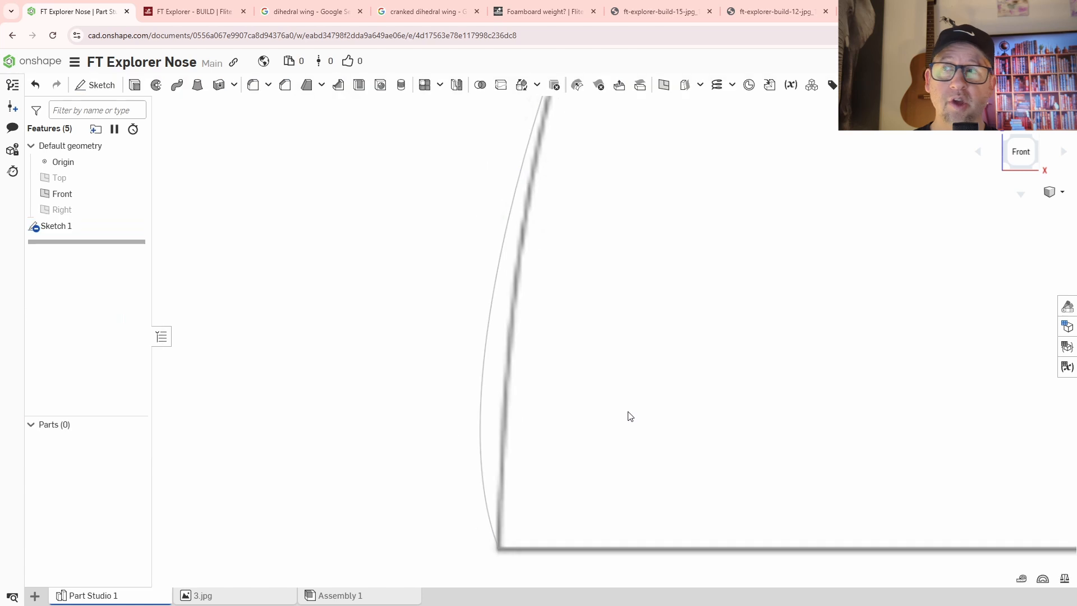
Step: Try to pull the Bezier curve's lowest control point inward toward the plan outline
scroll(609, 408, "down", 4)
mouse_move(660, 209)
middle_mouse_down()
mouse_move(535, 447)
mouse_move(655, 266)
middle_mouse_up()
left_click(623, 211)
double_click(622, 212)
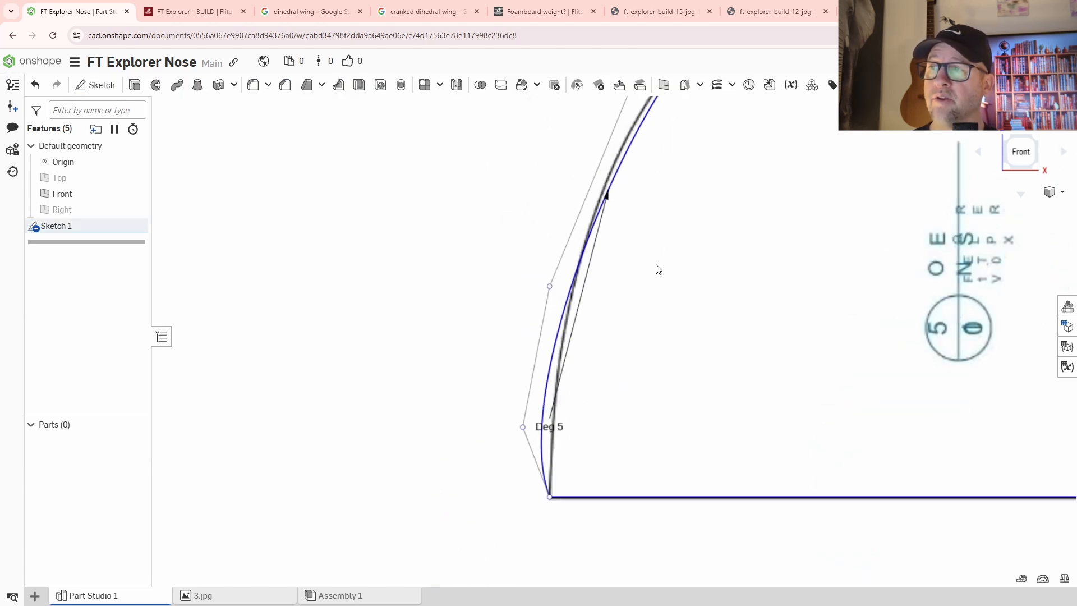
middle_click_drag(634, 398, 640, 269)
scroll(577, 319, "up", 3)
left_click_drag(486, 278, 513, 275)
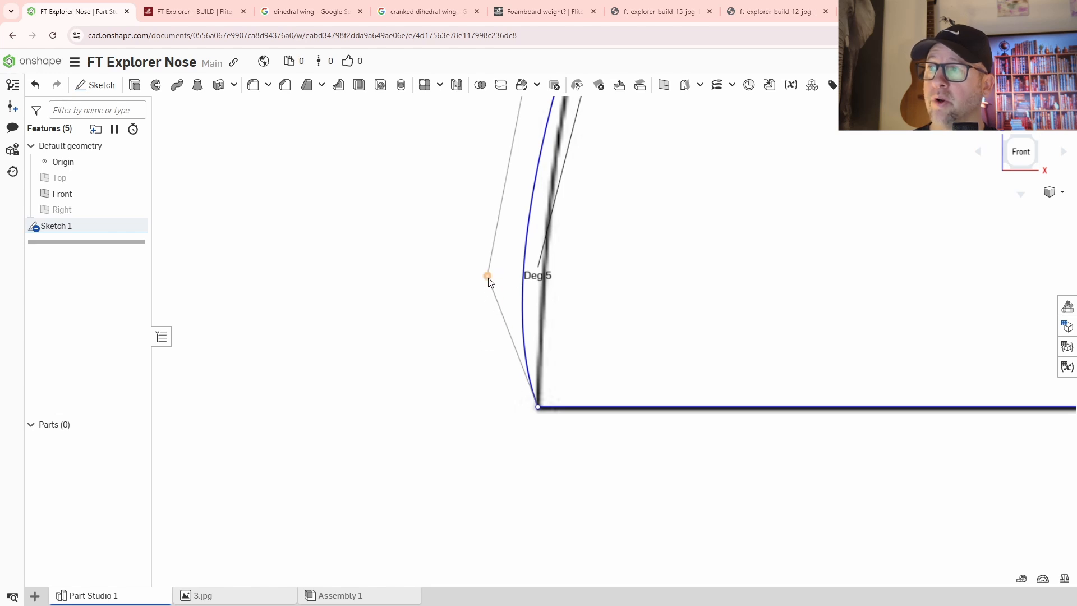
right_click(443, 302)
left_click(423, 297)
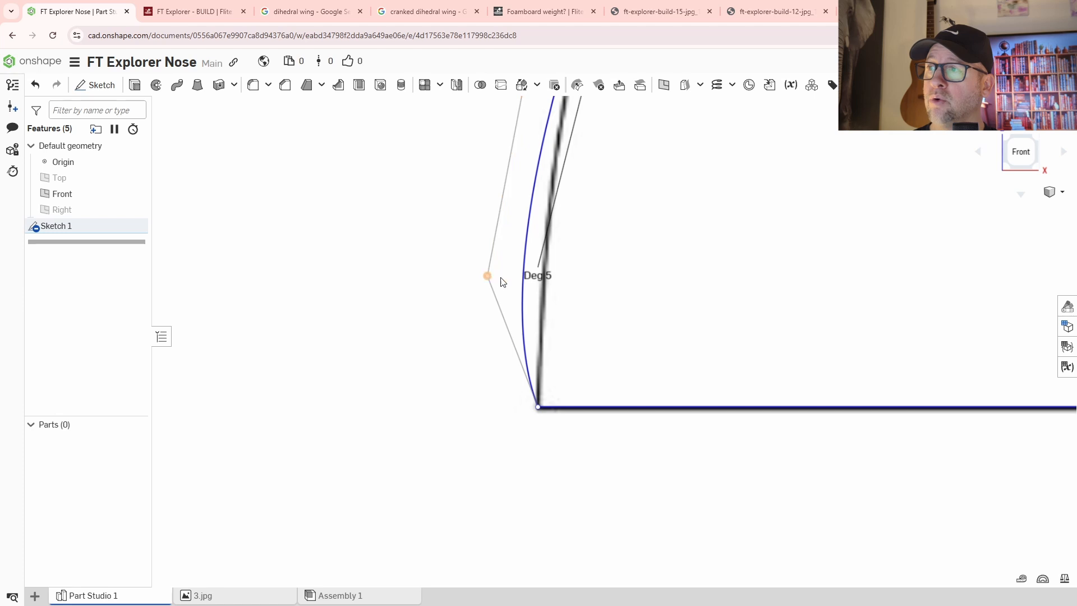
mouse_move(543, 297)
middle_mouse_down()
mouse_move(479, 335)
mouse_move(522, 300)
mouse_move(567, 226)
mouse_move(487, 273)
middle_mouse_up()
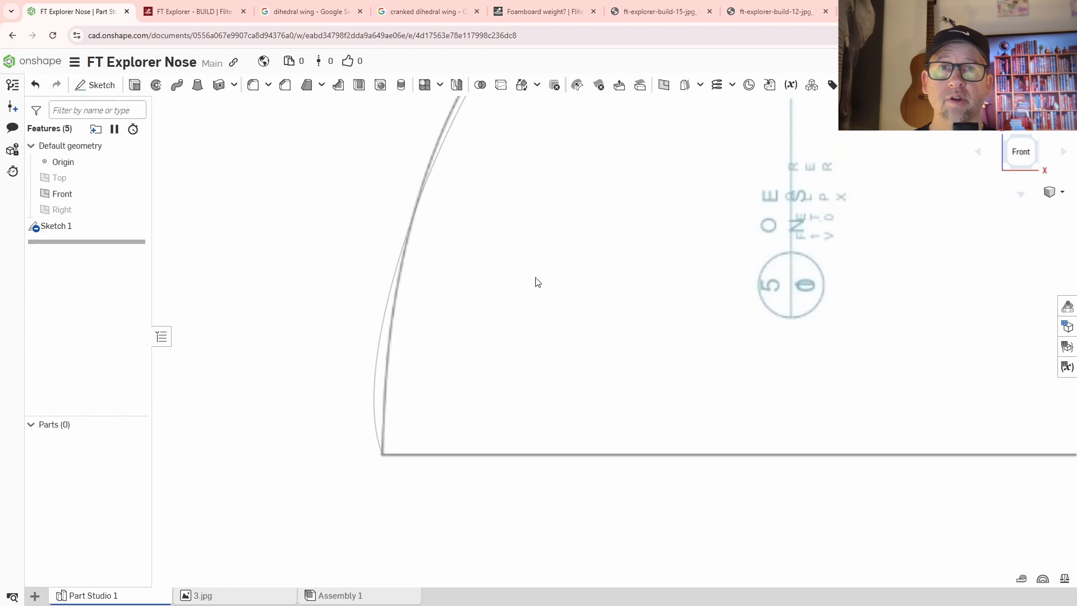
Step: Try to reshape the middle section of the Bezier curve from outside the sketch editor
scroll(510, 284, "down", 4)
middle_click_drag(569, 279, 507, 343)
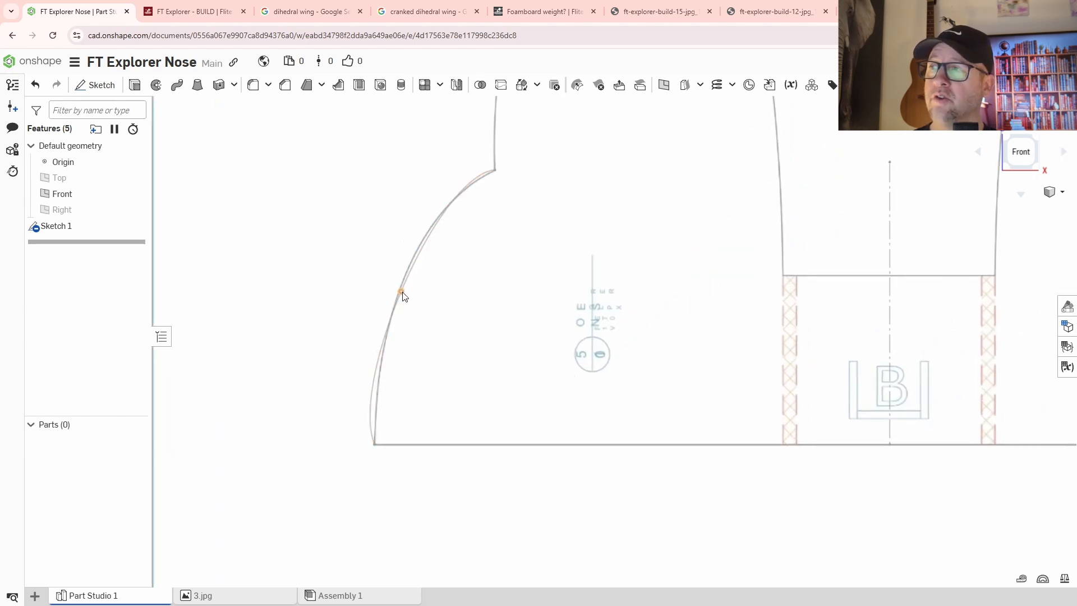
left_click(394, 303)
double_click(377, 367)
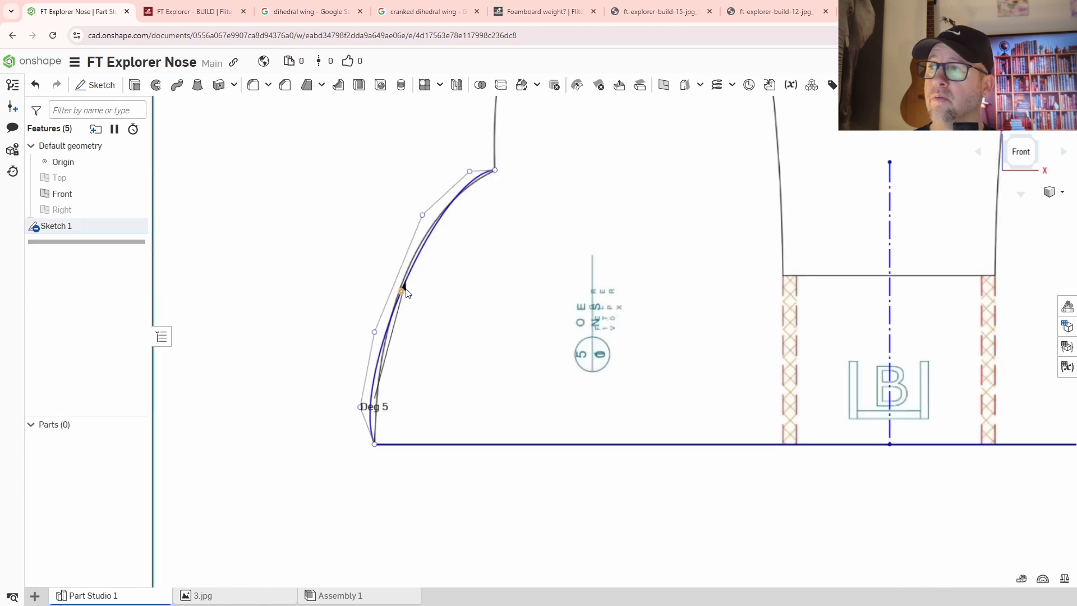
left_click_drag(391, 294, 361, 306)
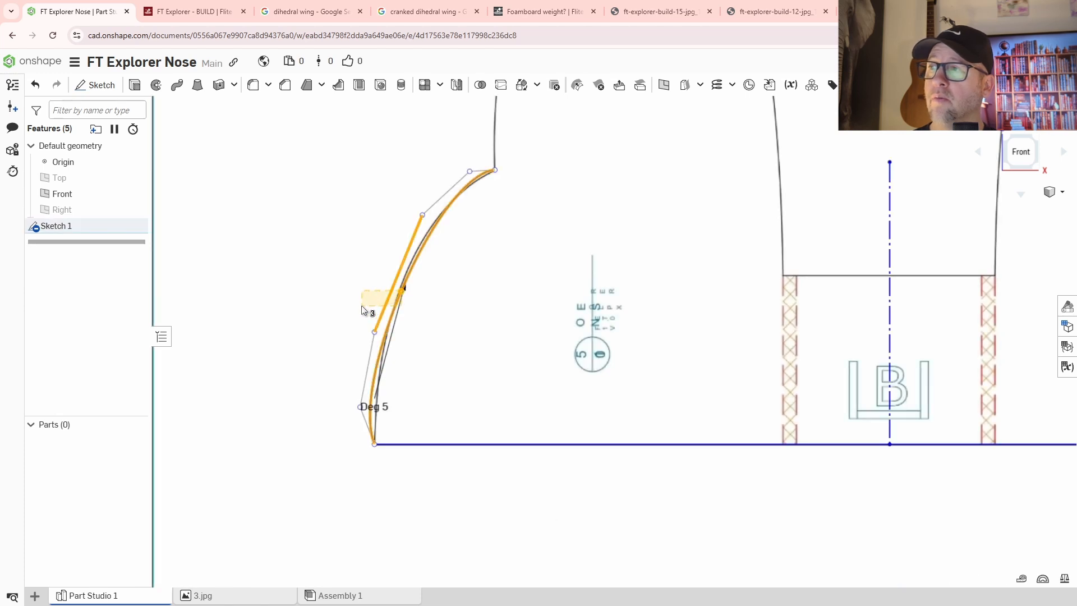
left_click(431, 338)
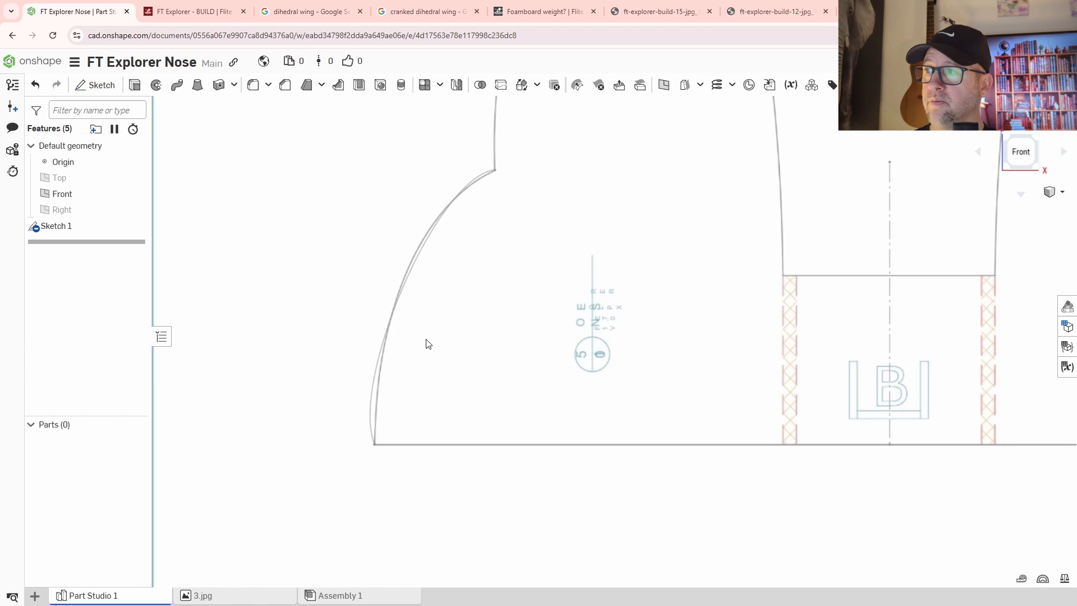
double_click(370, 388)
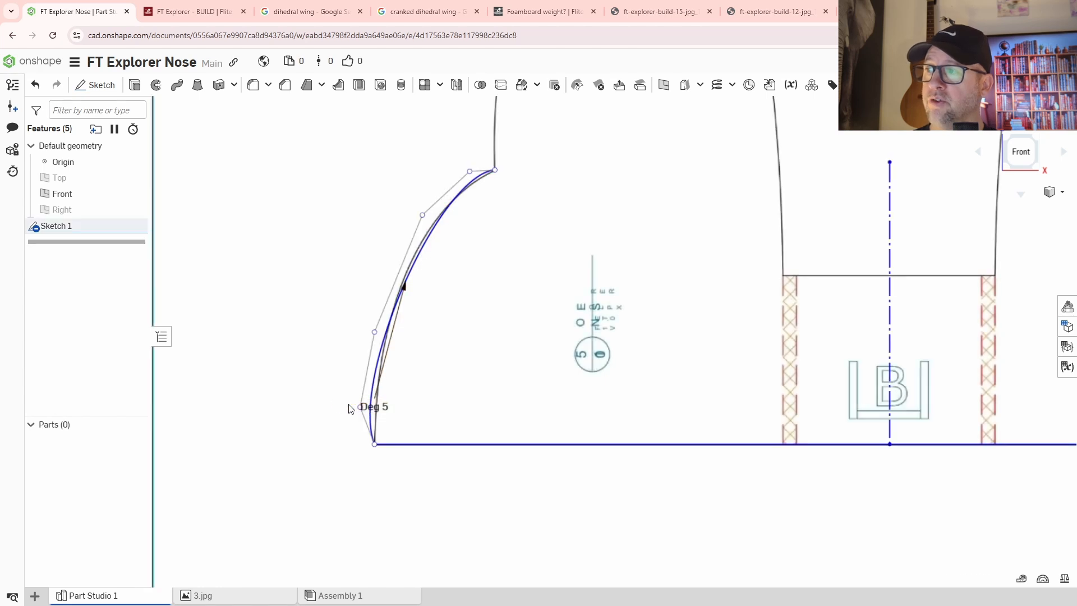
Step: In Sketch 1, place the shared left endpoint of the bottom line and Bezier curve on the plan's lower-left corner and fix it there
left_click(456, 362)
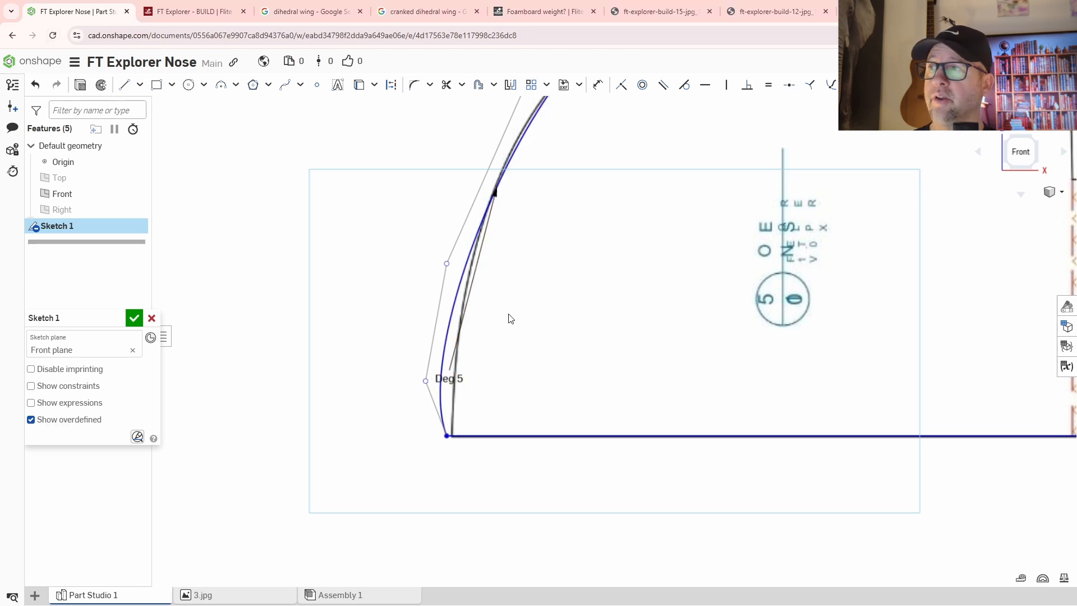
middle_click_drag(508, 313, 484, 392)
left_click_drag(422, 345, 435, 330)
scroll(474, 409, "up", 5)
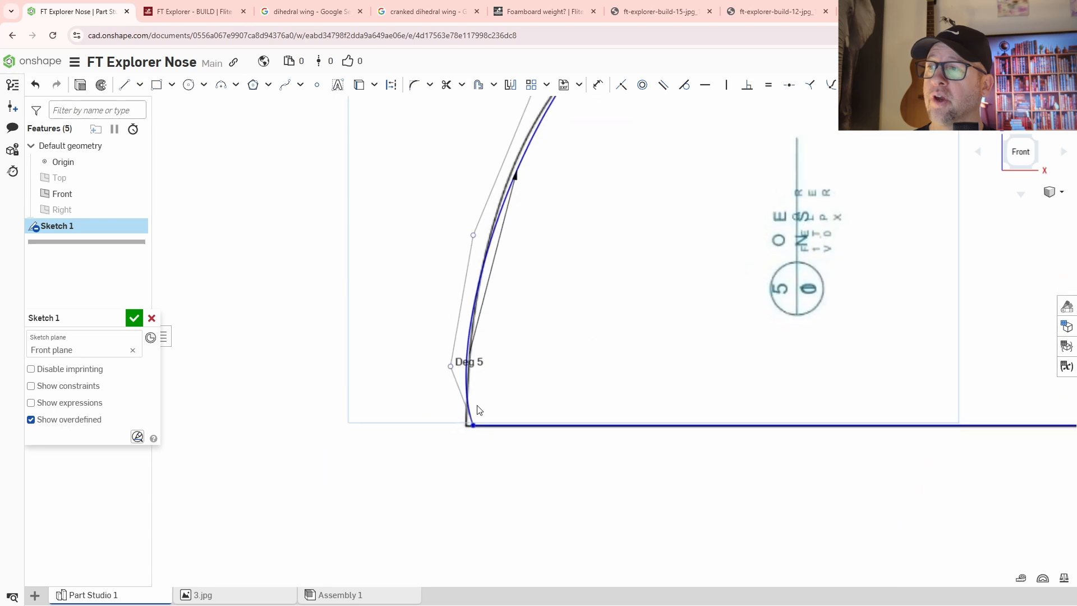
left_click_drag(507, 406, 496, 409)
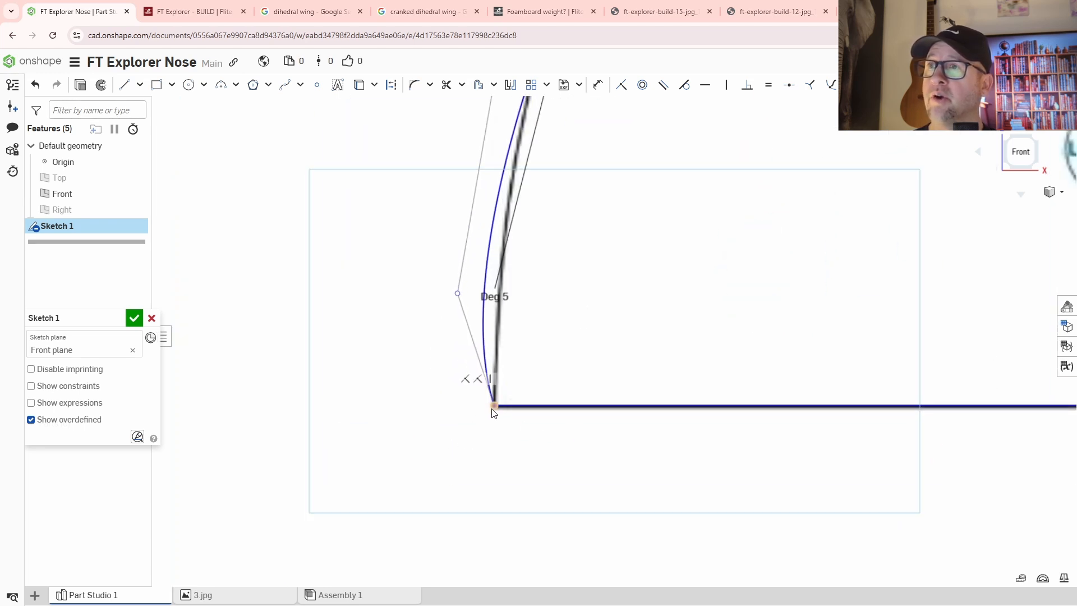
left_click(493, 405)
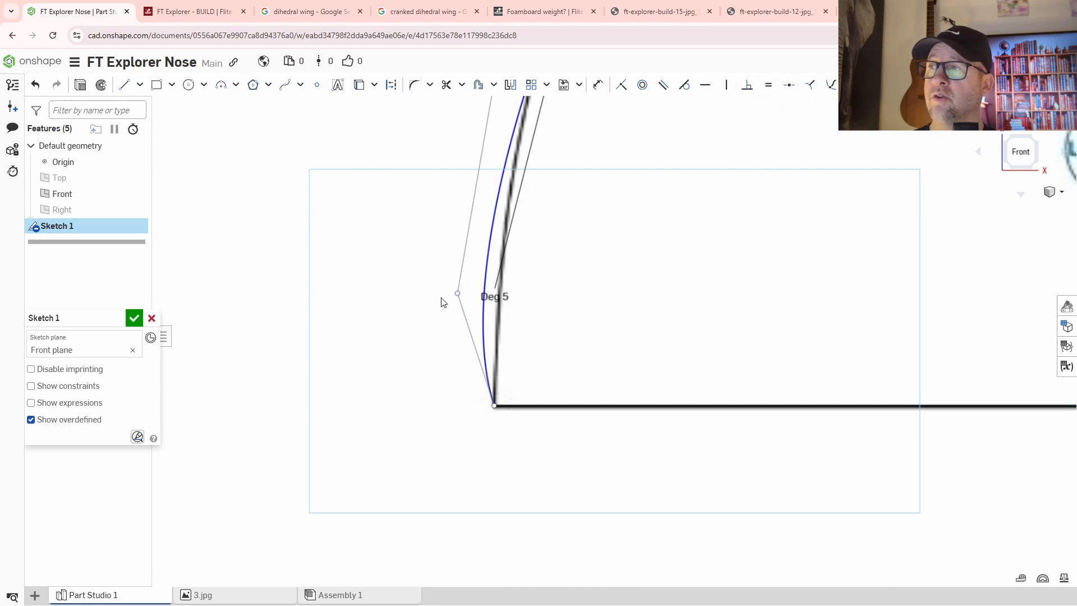
Step: Adjust the Bezier curve's two lowest control points so its lower section follows the plan outline
left_click_drag(459, 296, 494, 288)
middle_click_drag(543, 275, 561, 421)
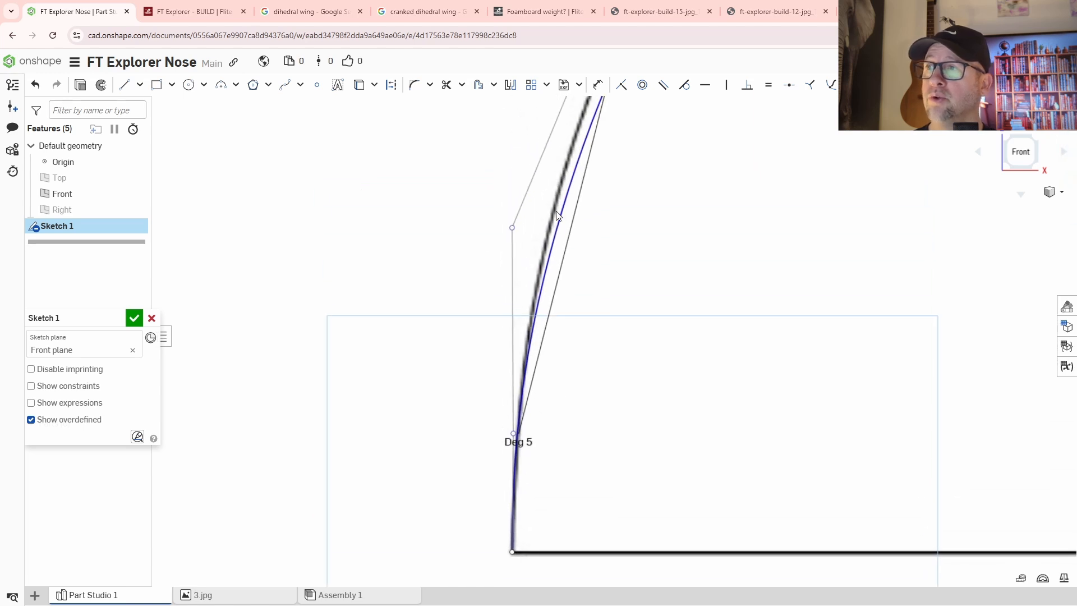
left_click_drag(514, 233, 342, 192)
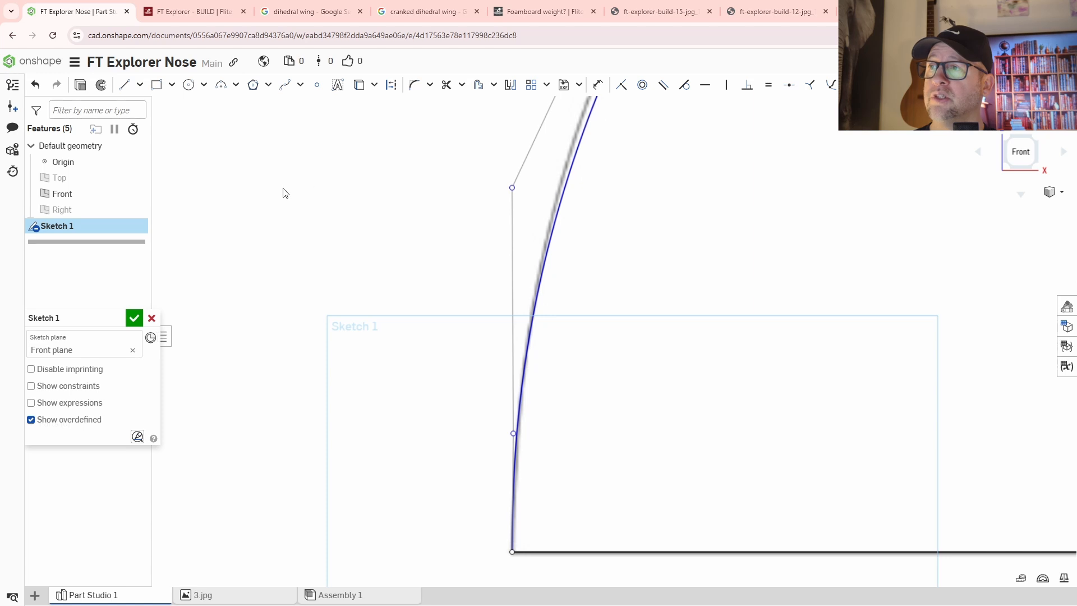
middle_click_drag(634, 269, 572, 489)
scroll(567, 283, "down", 3)
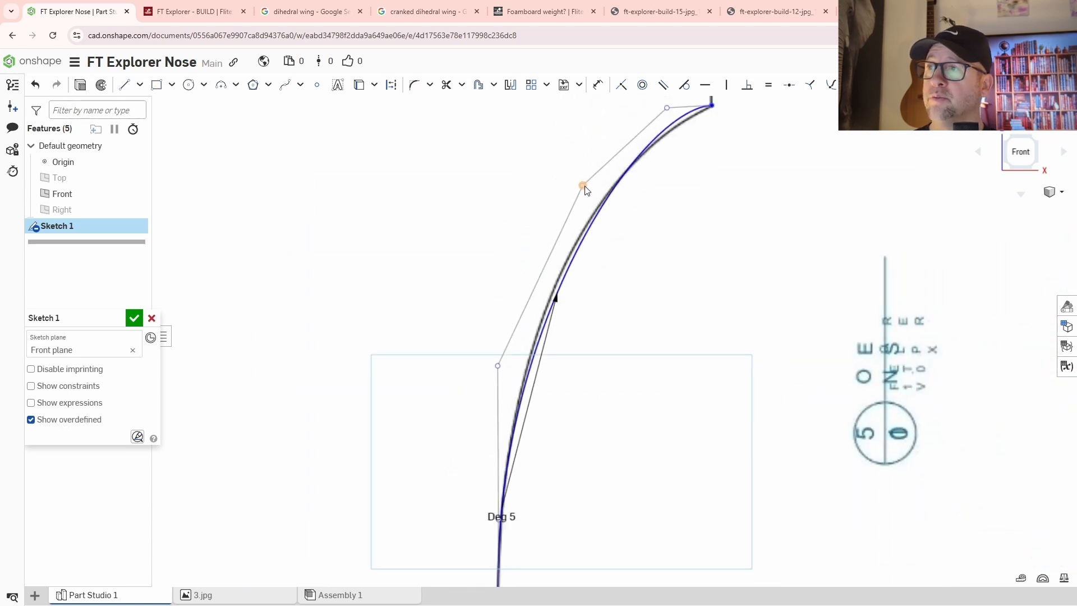
Step: Adjust the two upper control points of the Bezier curve to match the outline up to the notch corner
left_click_drag(584, 187, 574, 186)
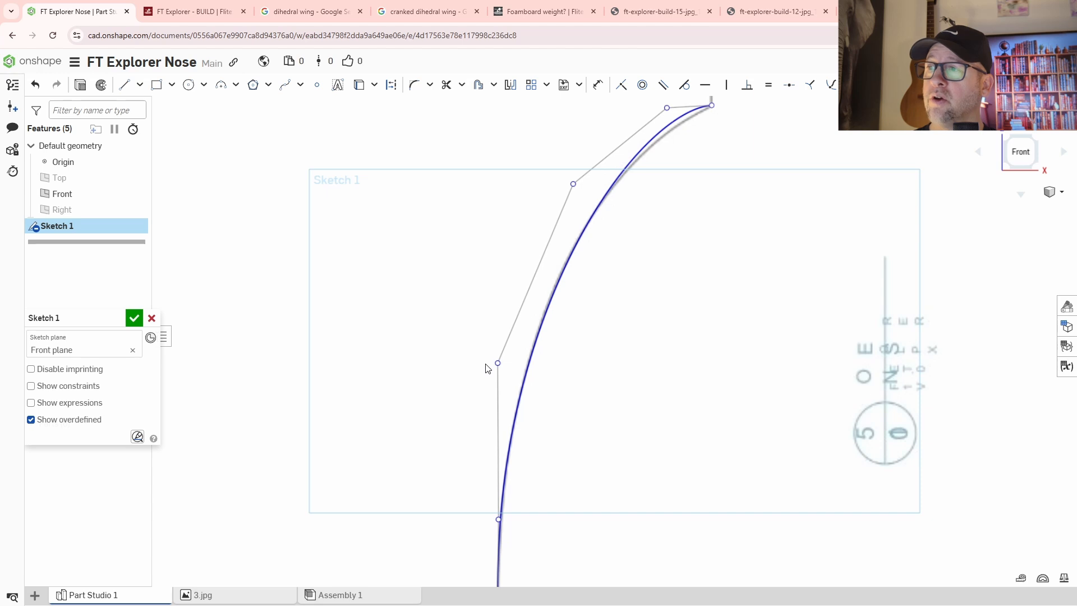
middle_click_drag(712, 288, 561, 476)
scroll(518, 367, "up", 3)
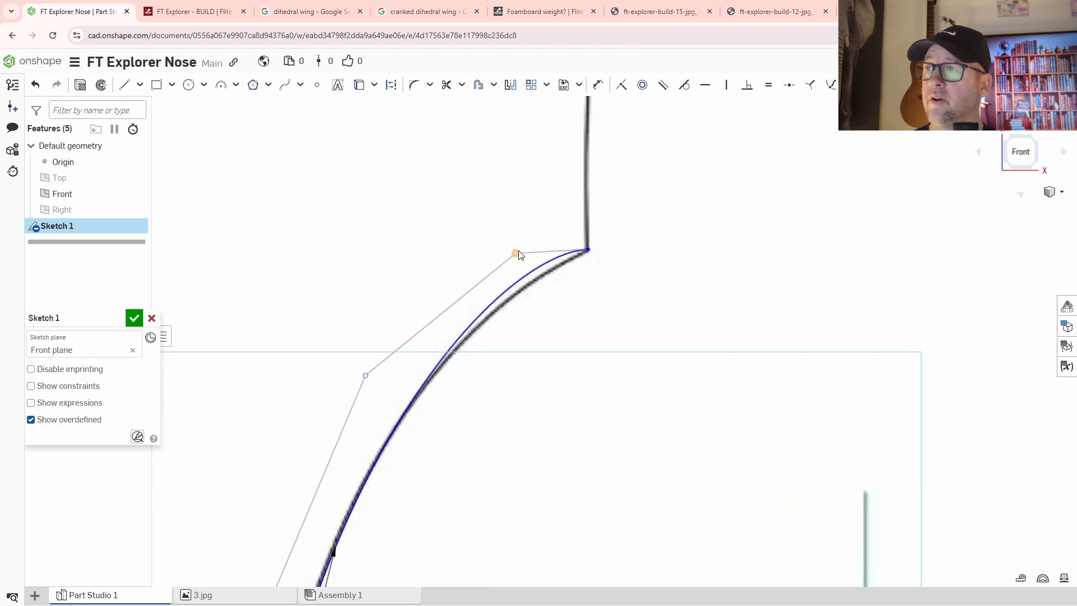
left_click_drag(516, 253, 519, 276)
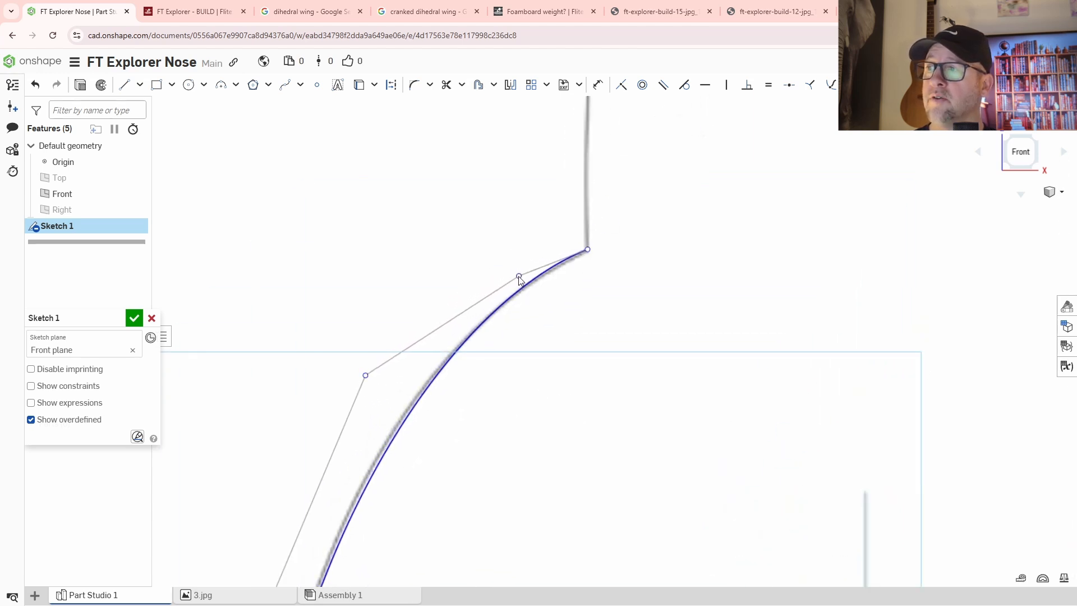
middle_click_drag(404, 482, 576, 371)
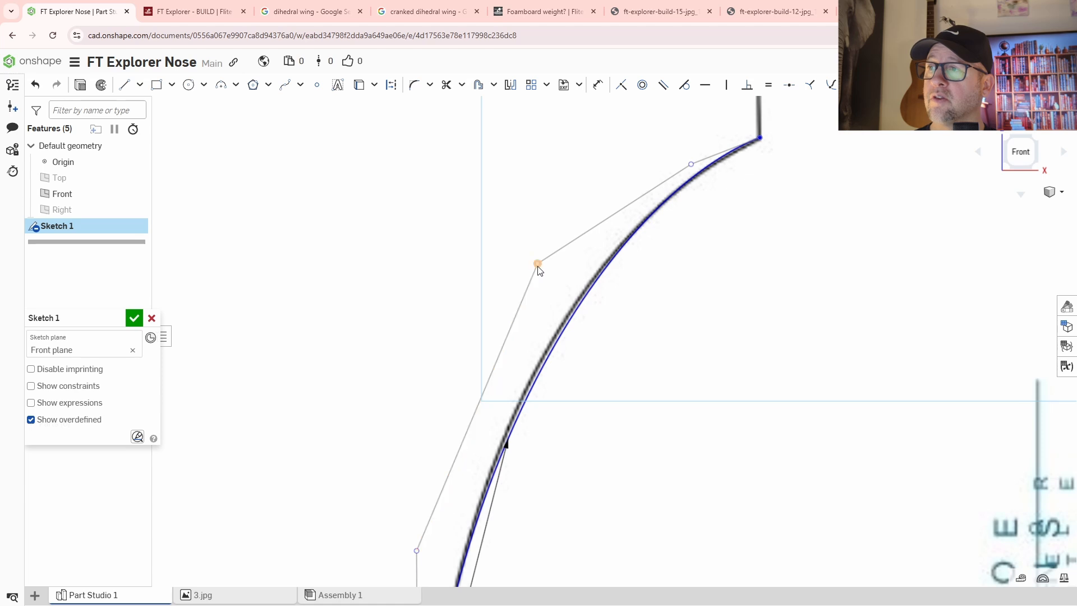
left_click_drag(538, 268, 521, 274)
Step: Fine-tune the curve's second-lowest control point to align its lower section with the outline, checking the fit up to the notch
scroll(610, 365, "down", 4)
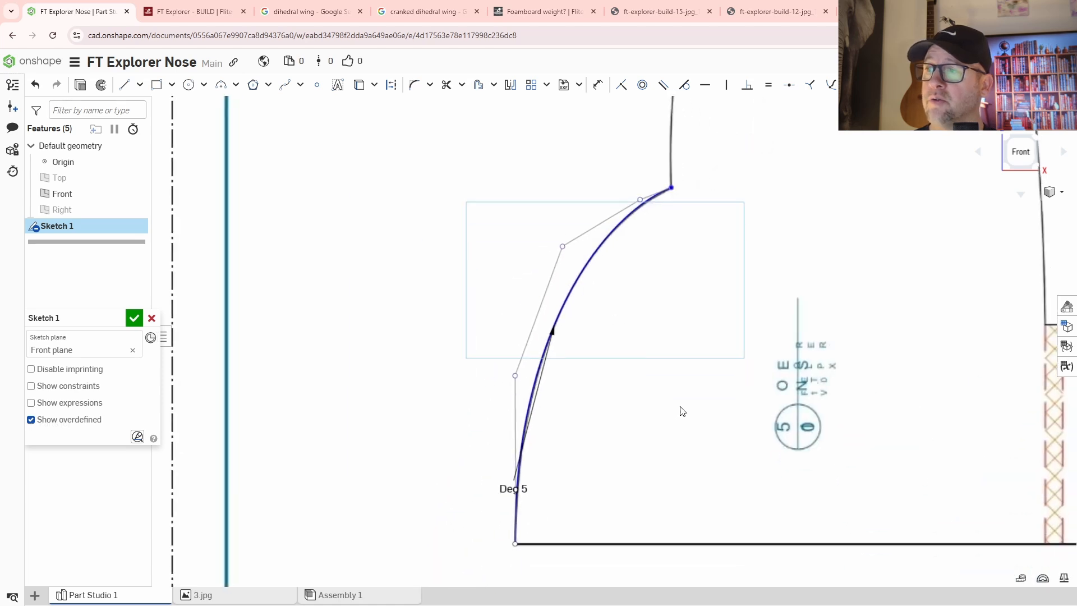
scroll(600, 402, "up", 4)
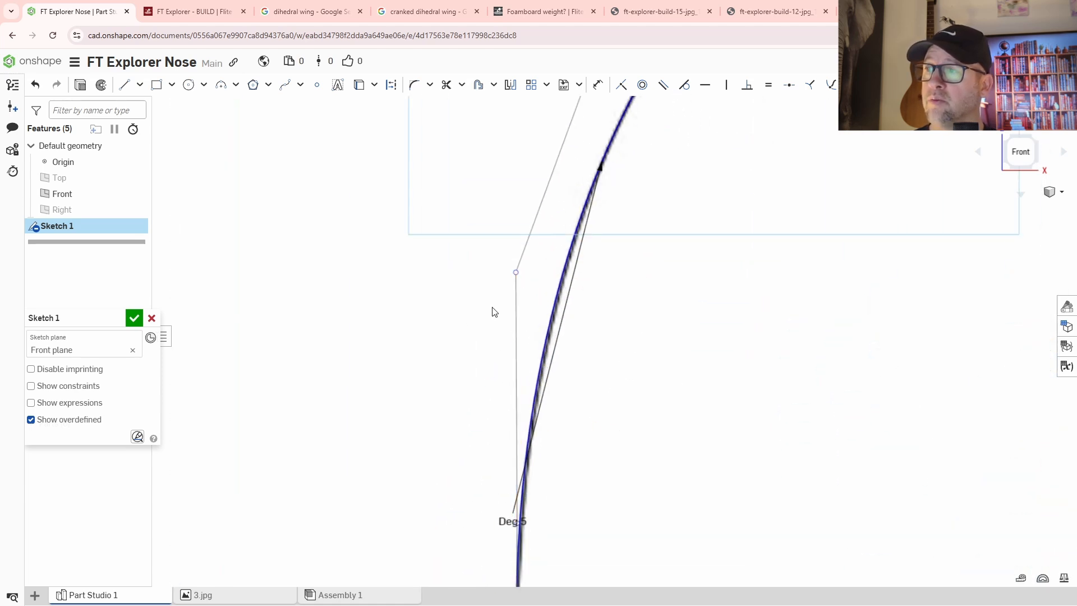
left_click_drag(515, 273, 520, 276)
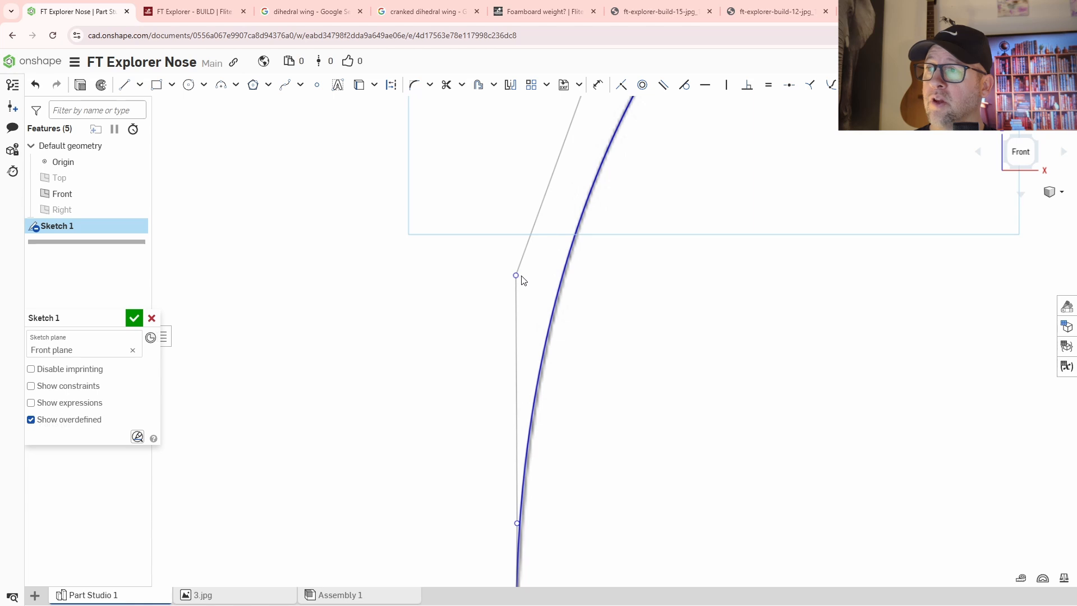
scroll(693, 352, "down", 3)
middle_click_drag(798, 279, 588, 377)
middle_click_drag(650, 259, 617, 449)
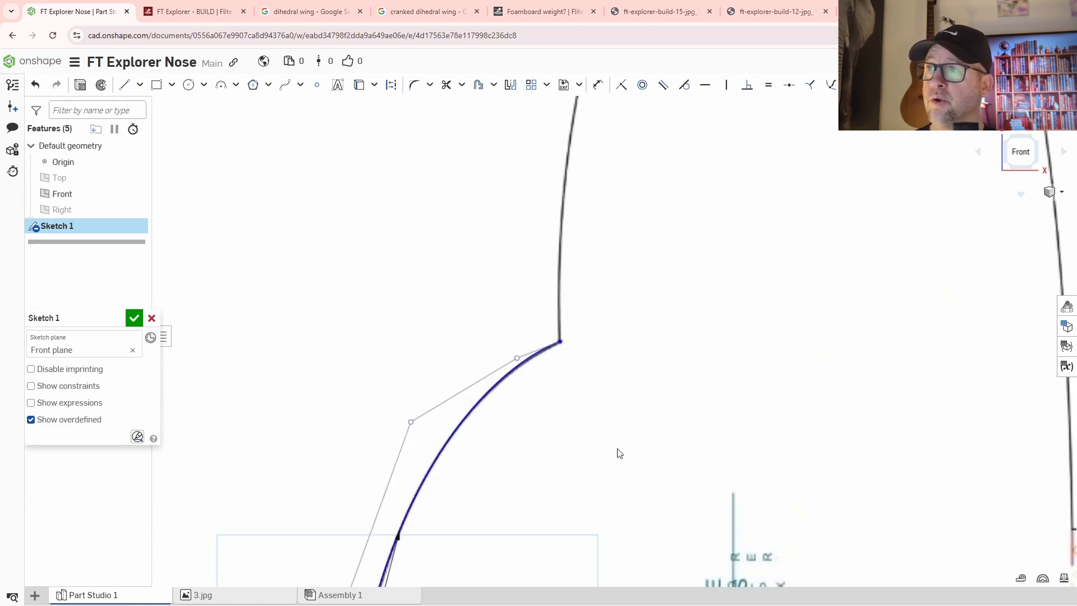
Step: Sketch a spline from the notch corner around the tall lobe to the centre opening's upper-left corner, with five intermediate points
scroll(671, 404, "down", 3)
middle_click_drag(730, 374, 613, 435)
scroll(641, 422, "down", 2)
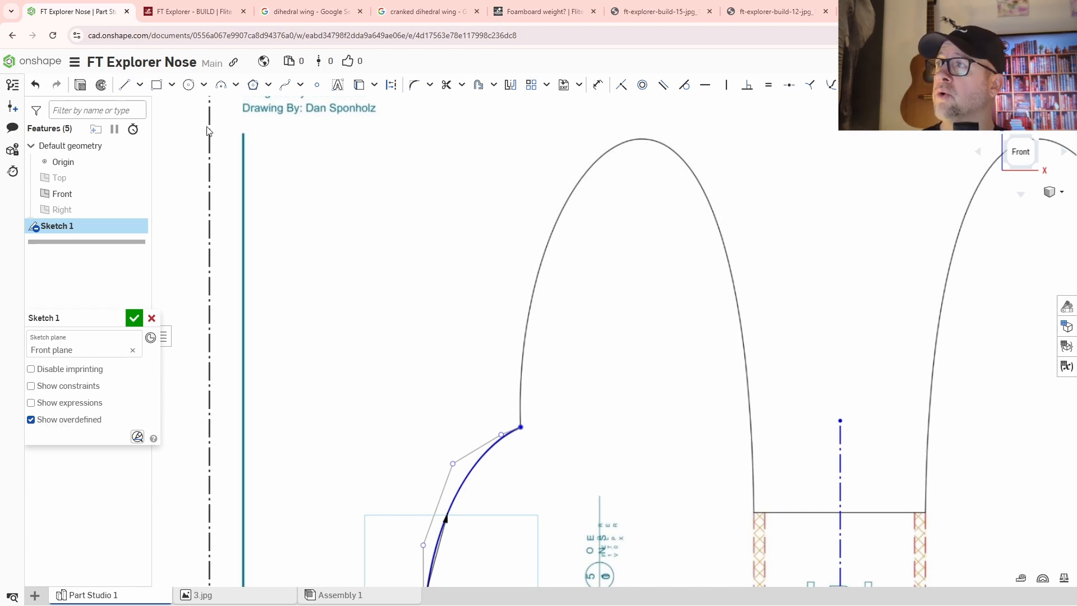
left_click(285, 84)
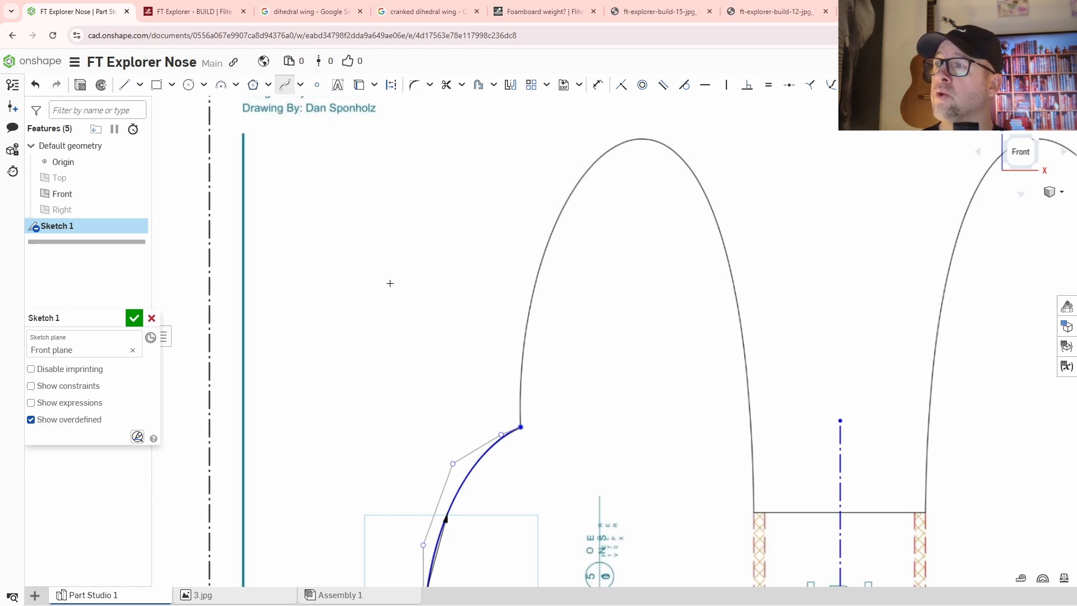
left_click(520, 426)
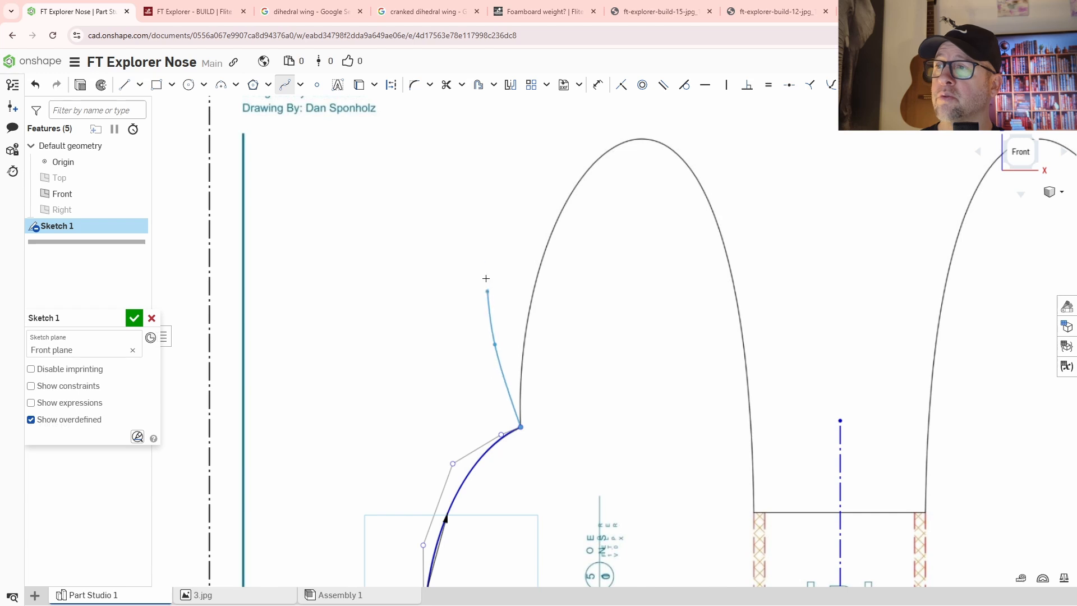
left_click(495, 344)
left_click(529, 188)
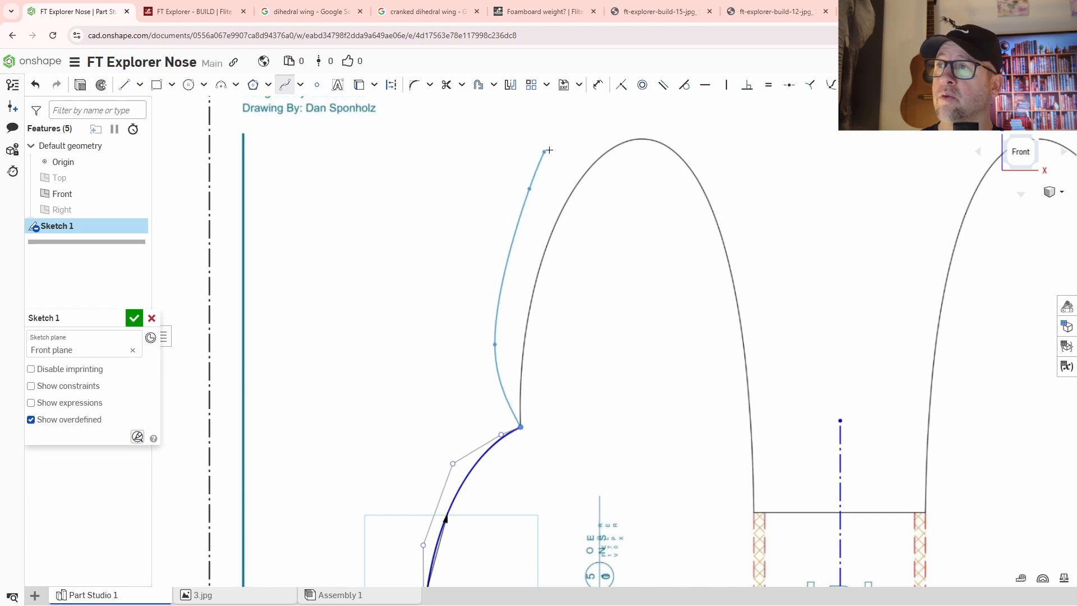
left_click(634, 110)
left_click(751, 180)
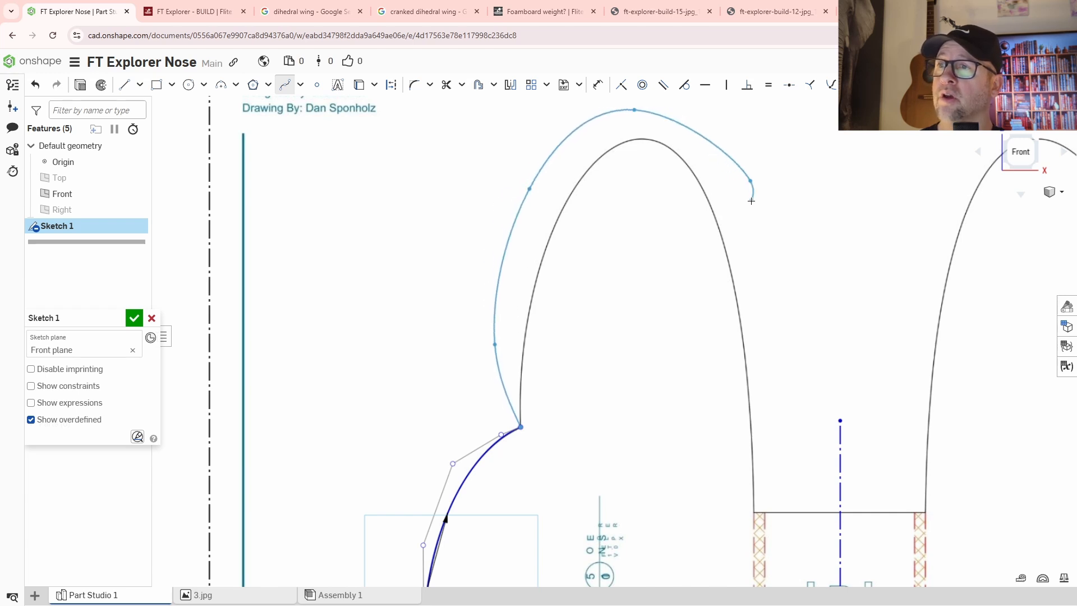
left_click(789, 414)
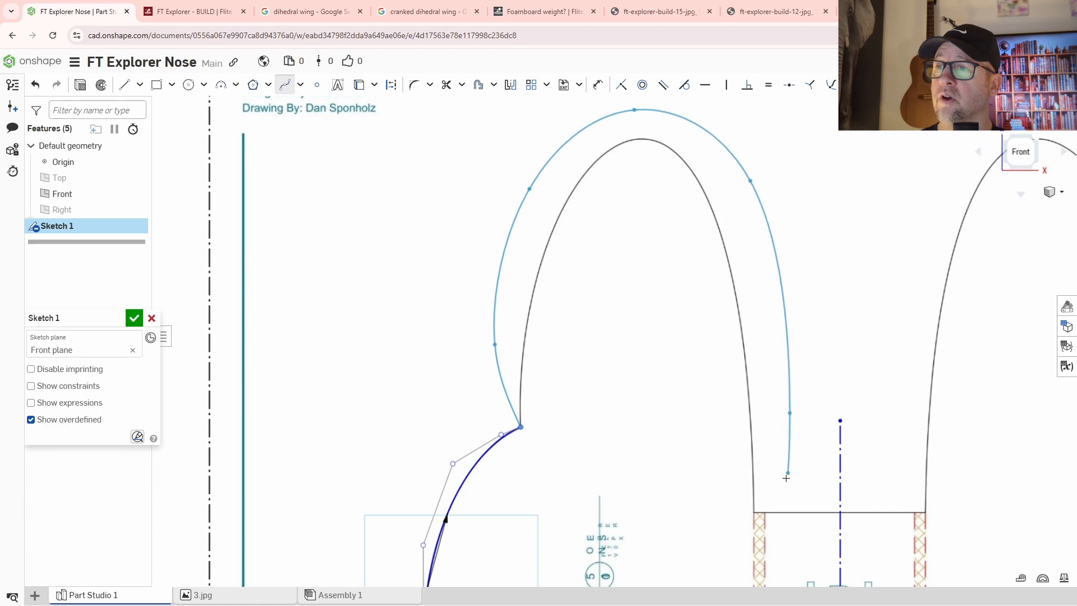
double_click(754, 512)
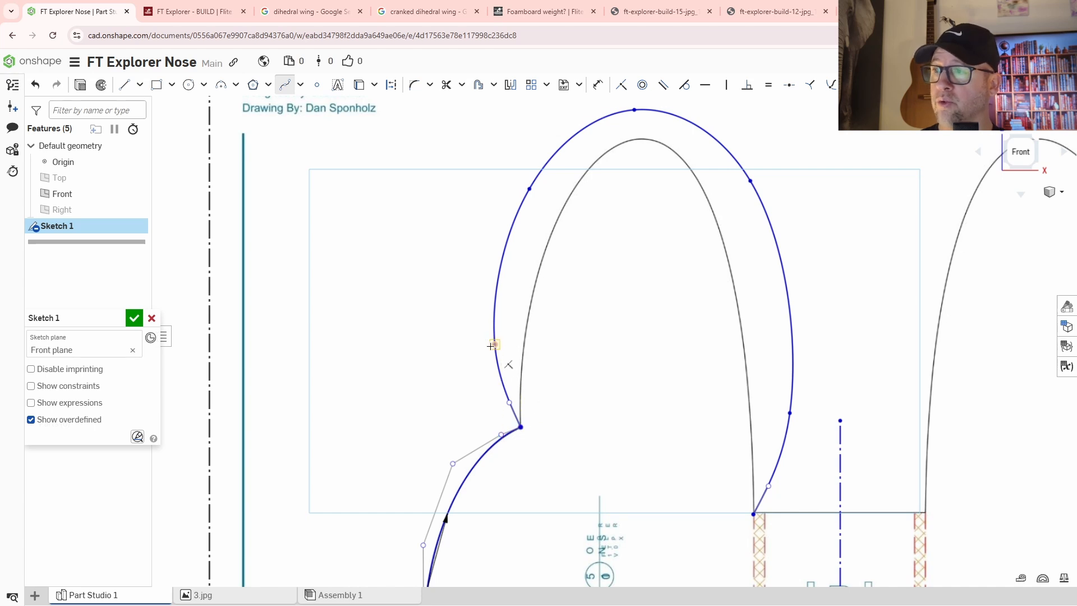
key("Escape")
Step: Align the spline's first intermediate point and its start handle with the plan outline just above the notch corner
scroll(495, 346, "up", 3)
left_click_drag(503, 341, 558, 330)
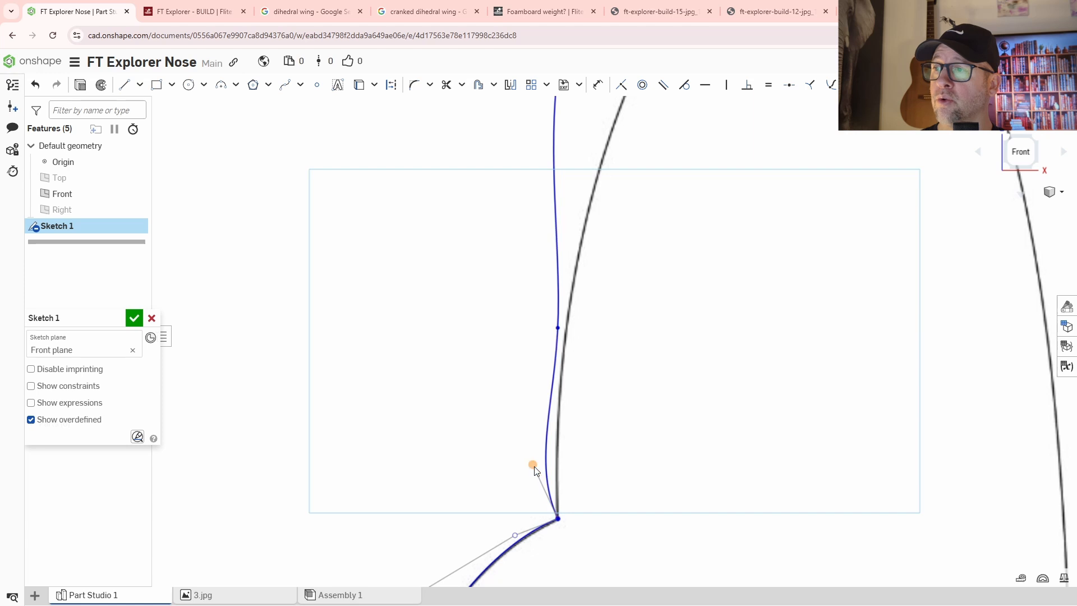
left_click_drag(534, 466, 551, 460)
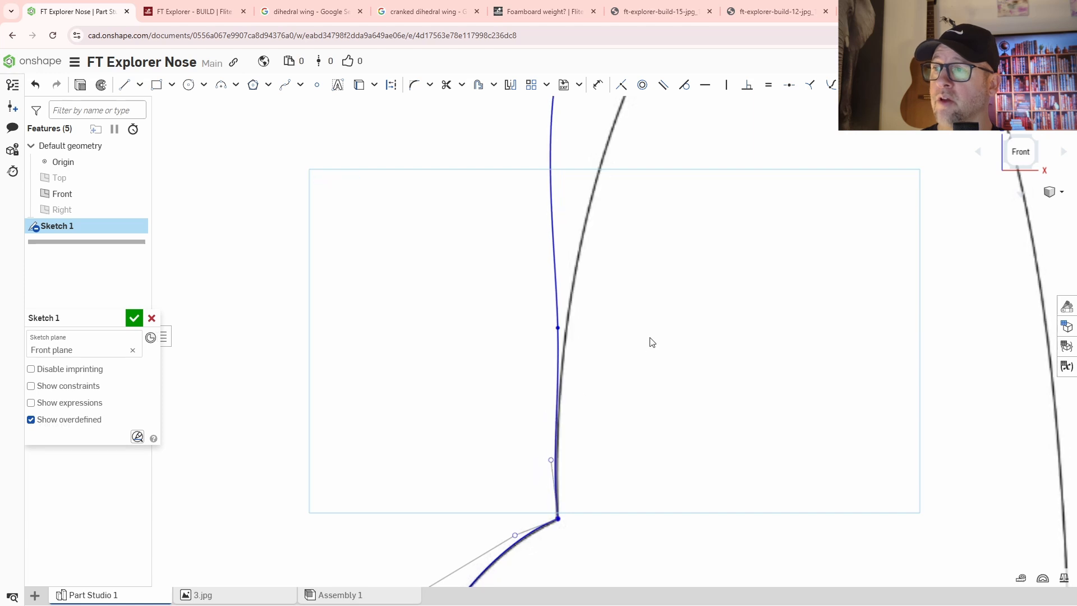
middle_click_drag(580, 323, 534, 389)
left_click_drag(512, 396, 515, 393)
scroll(648, 306, "down", 3)
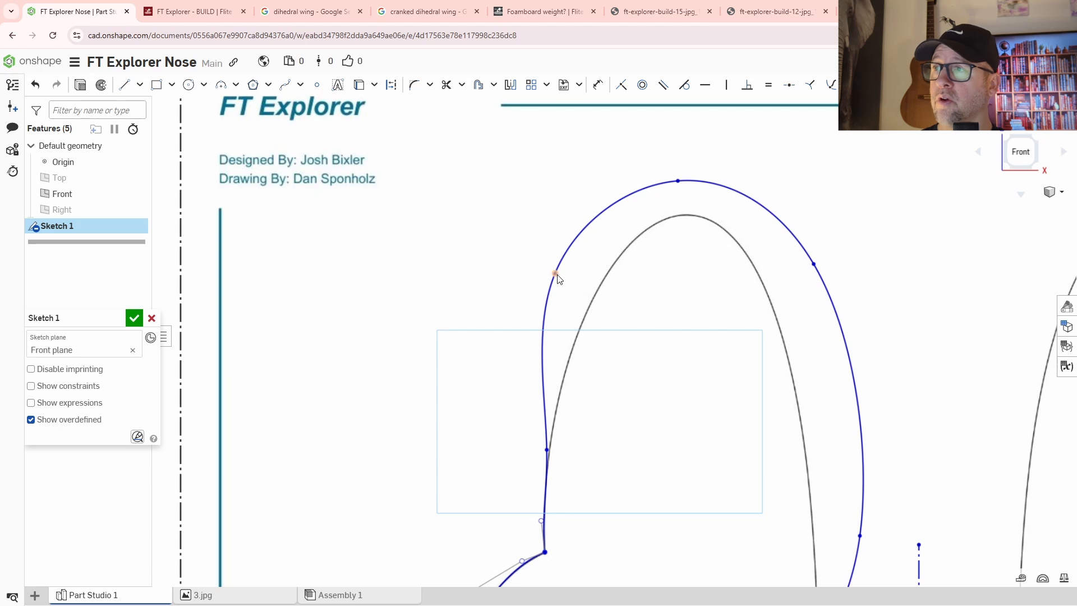
Step: Move the spline's upper-left, crown and upper-right points onto the outline around the top of the lobe
left_click_drag(555, 274, 595, 290)
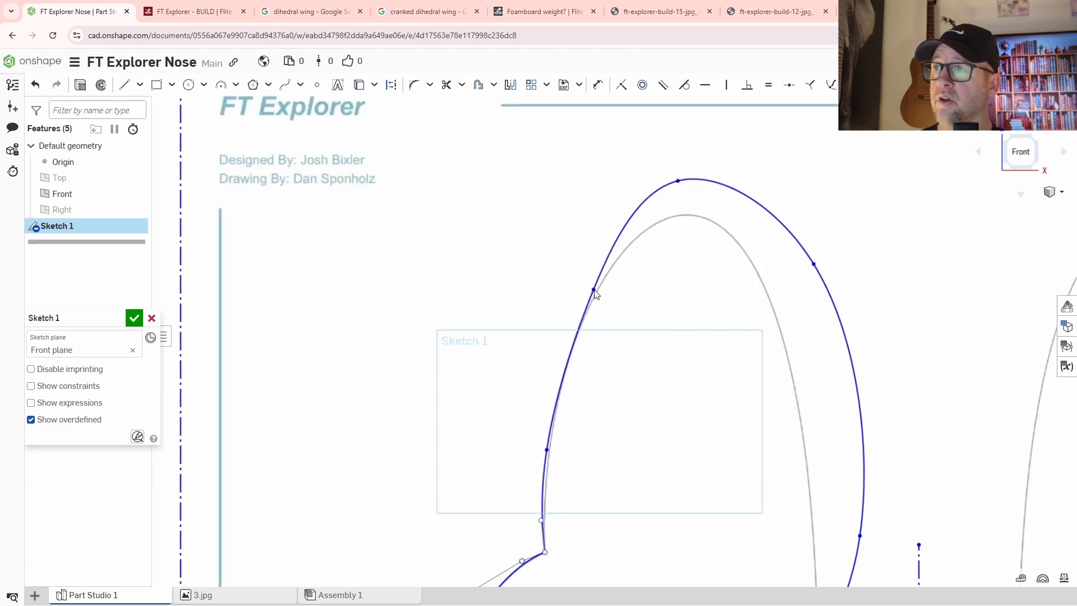
left_click_drag(678, 181, 673, 216)
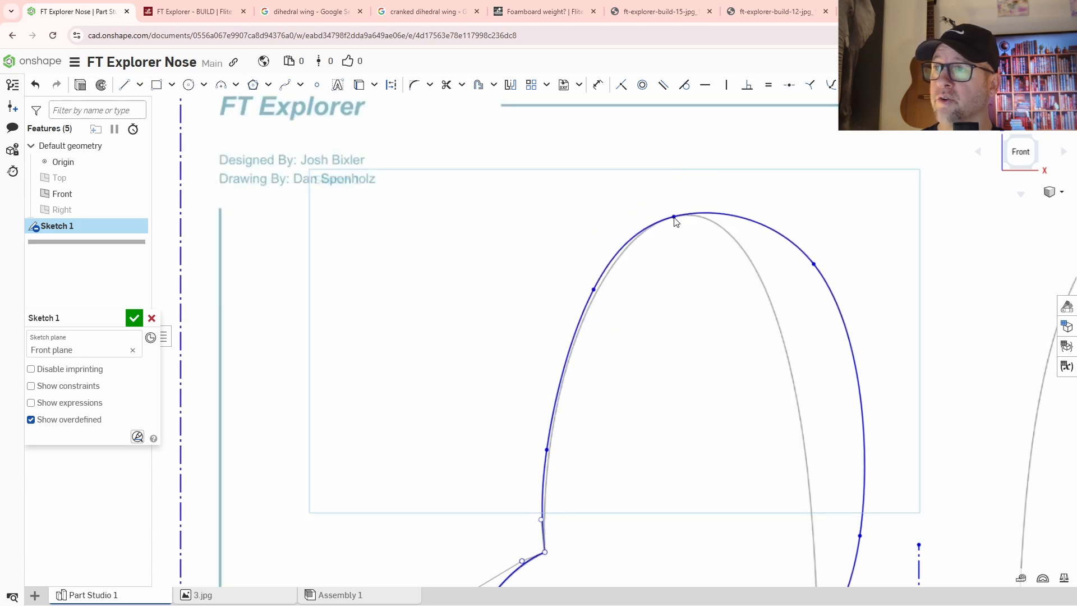
mouse_move(814, 267)
left_mouse_down()
mouse_move(765, 274)
mouse_move(745, 252)
left_mouse_up()
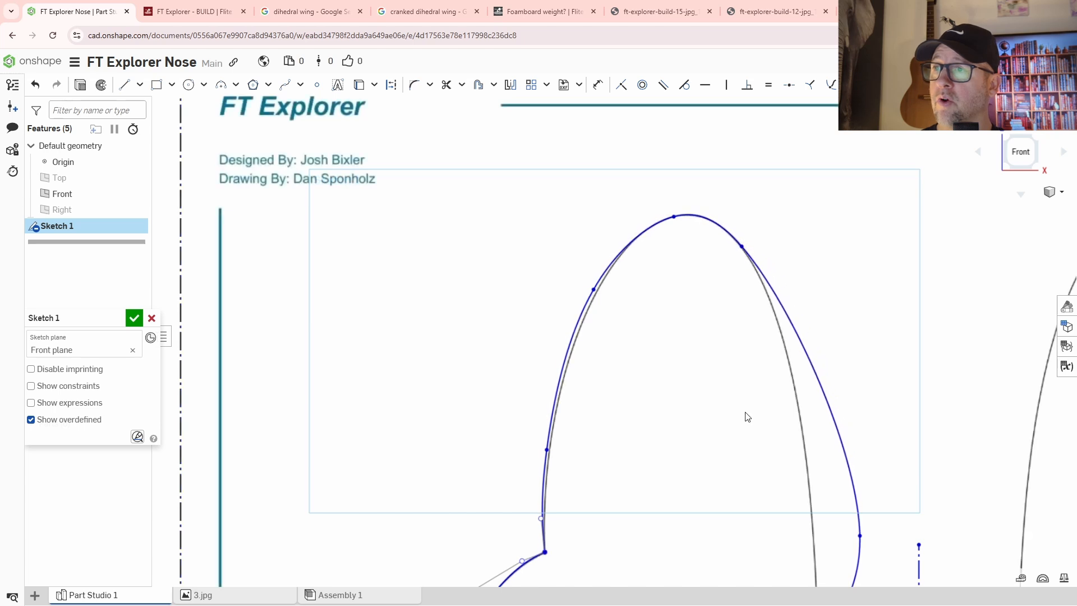
Step: Move the spline's last intermediate point and its end handle to fit the lobe's right flank
middle_click_drag(745, 417, 613, 306)
scroll(616, 319, "up", 2)
middle_click_drag(617, 383, 558, 380)
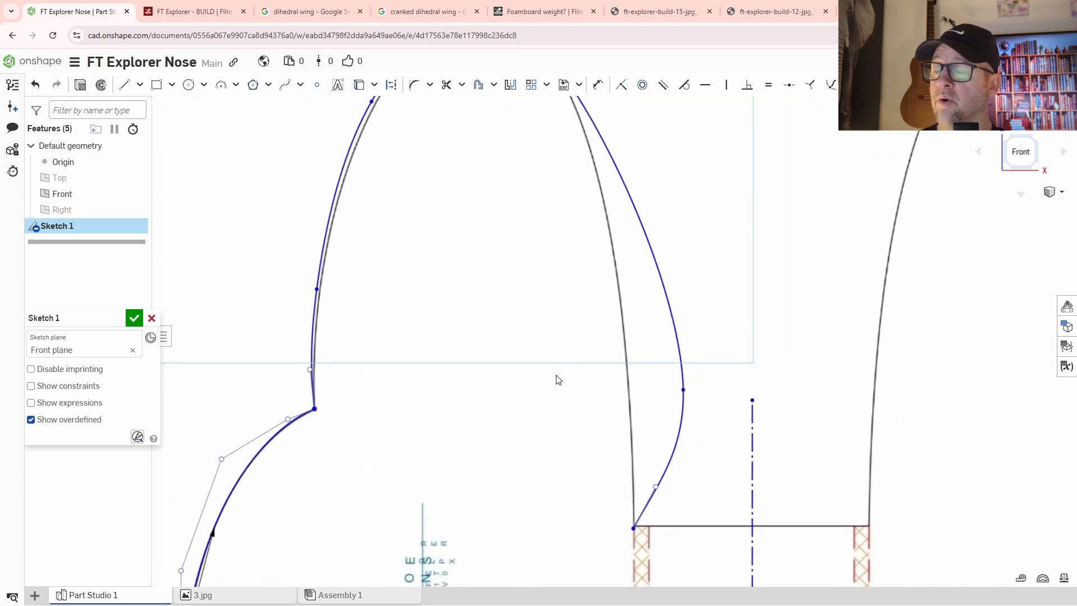
left_click_drag(683, 391, 609, 223)
middle_click_drag(592, 403, 574, 330)
left_click_drag(647, 394, 618, 382)
Step: Refine the right flank by shifting the last intermediate point up the outline and nudging the end handle inward
middle_click_drag(525, 362, 607, 525)
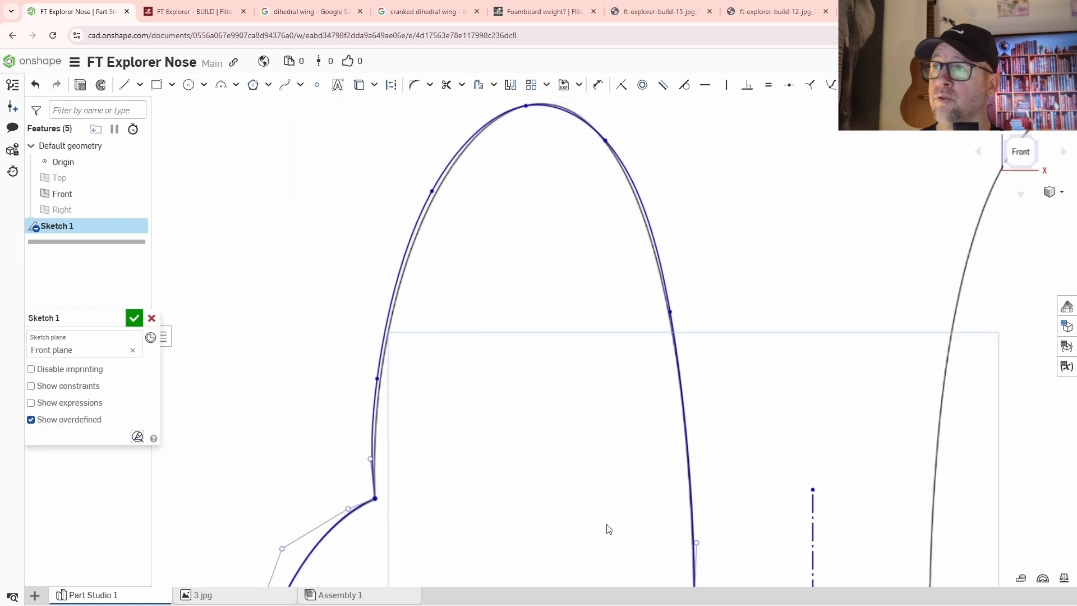
middle_click_drag(563, 341, 545, 439)
scroll(599, 325, "up", 2)
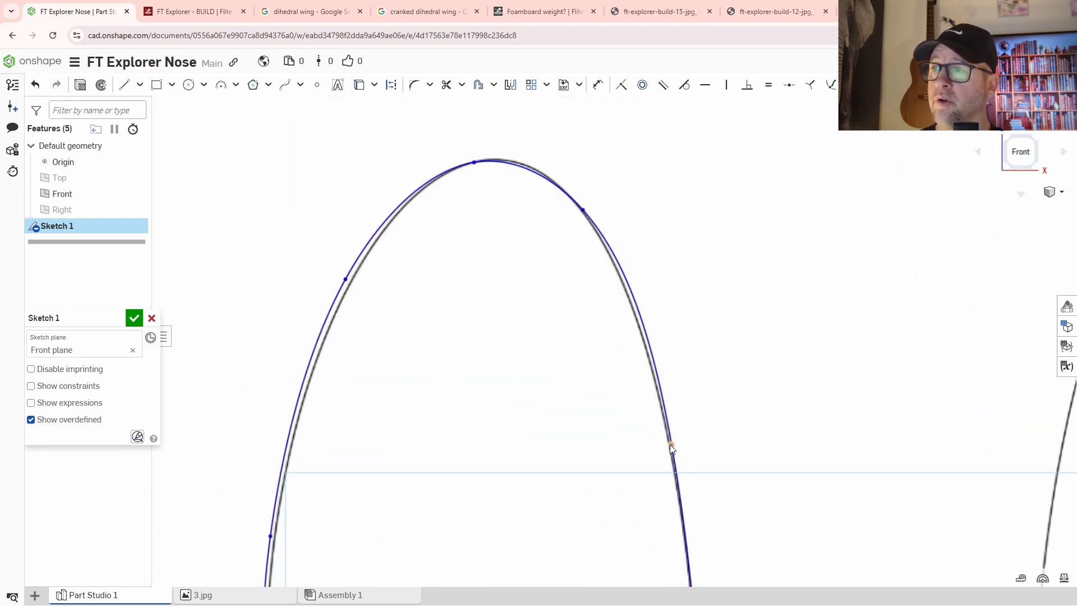
left_click_drag(671, 445, 670, 421)
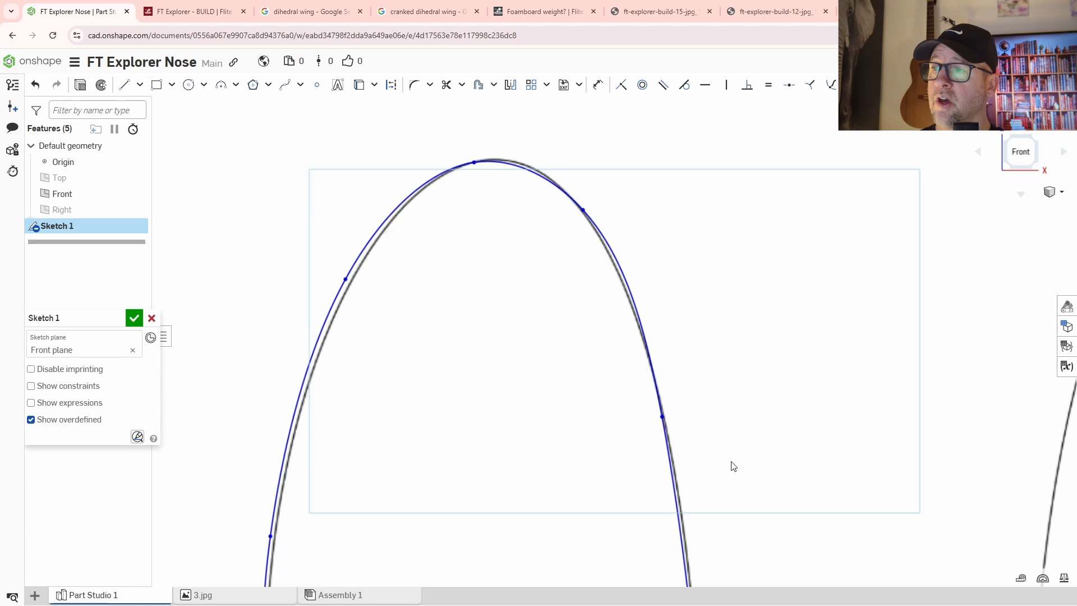
scroll(639, 298, "up", 5)
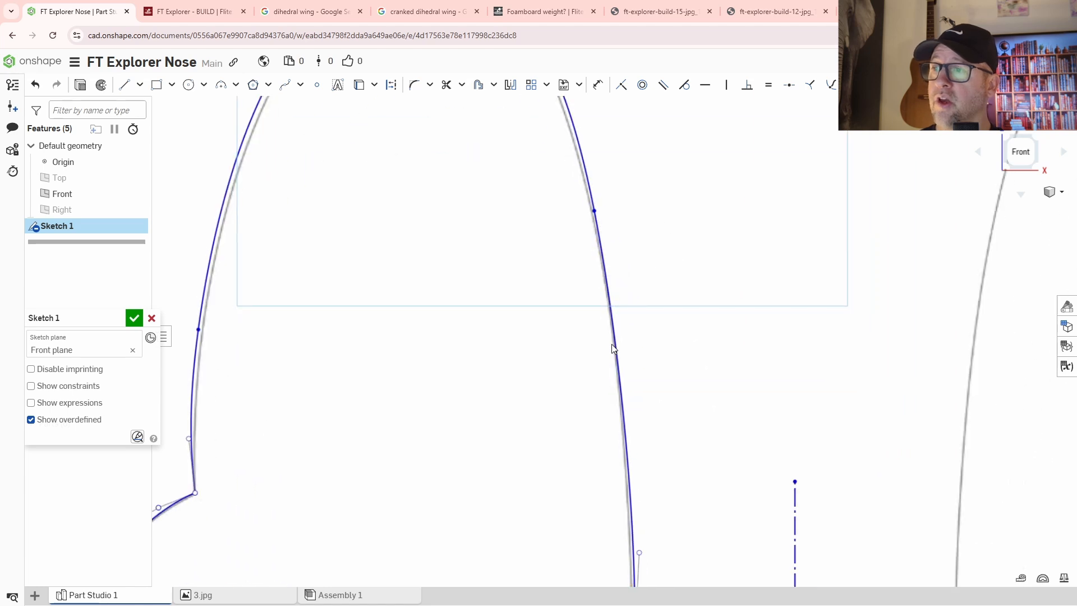
scroll(611, 344, "down", 3)
scroll(636, 418, "up", 3)
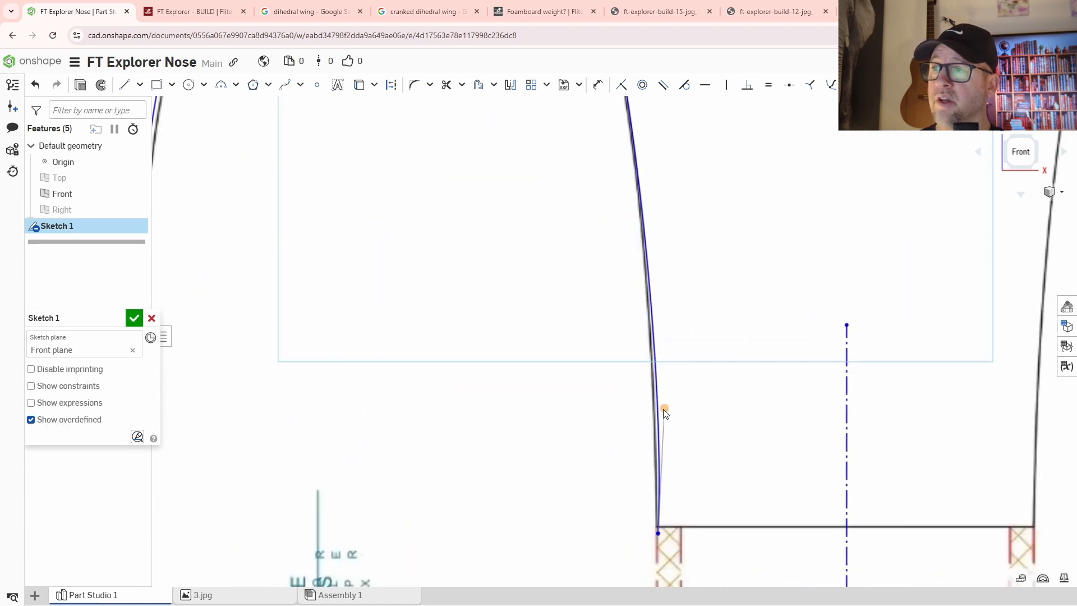
left_click_drag(664, 409, 658, 410)
Step: Shift the spline's crown point to the lobe's peak and nudge the upper-left point onto the outline
middle_click_drag(605, 285, 663, 426)
scroll(664, 426, "down", 2)
middle_click_drag(607, 227, 668, 426)
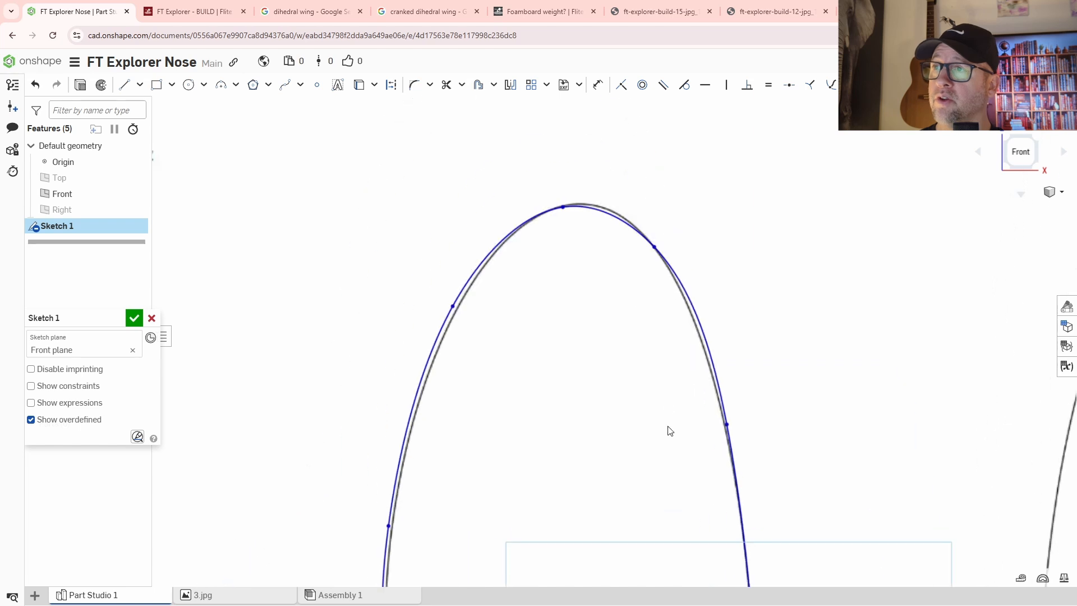
left_click_drag(562, 208, 578, 206)
middle_click_drag(594, 412, 728, 346)
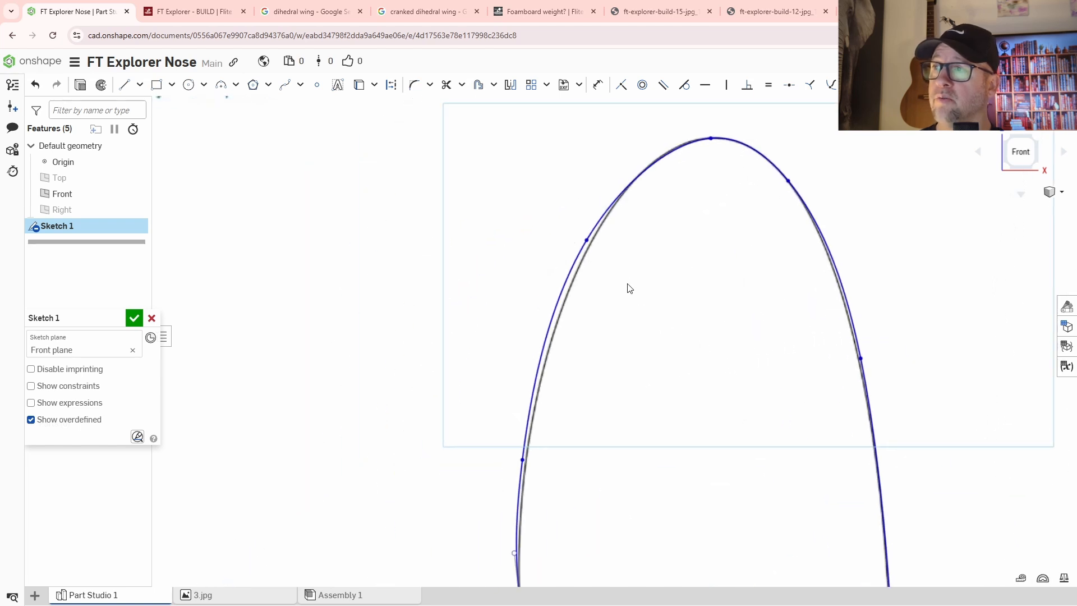
left_click_drag(580, 242, 585, 248)
Step: Nudge the right-flank spline point inward to the outline and check the fit over the whole left half
middle_click_drag(644, 476, 642, 323)
middle_click_drag(749, 318, 514, 456)
middle_click_drag(560, 190, 563, 282)
scroll(564, 282, "up", 1)
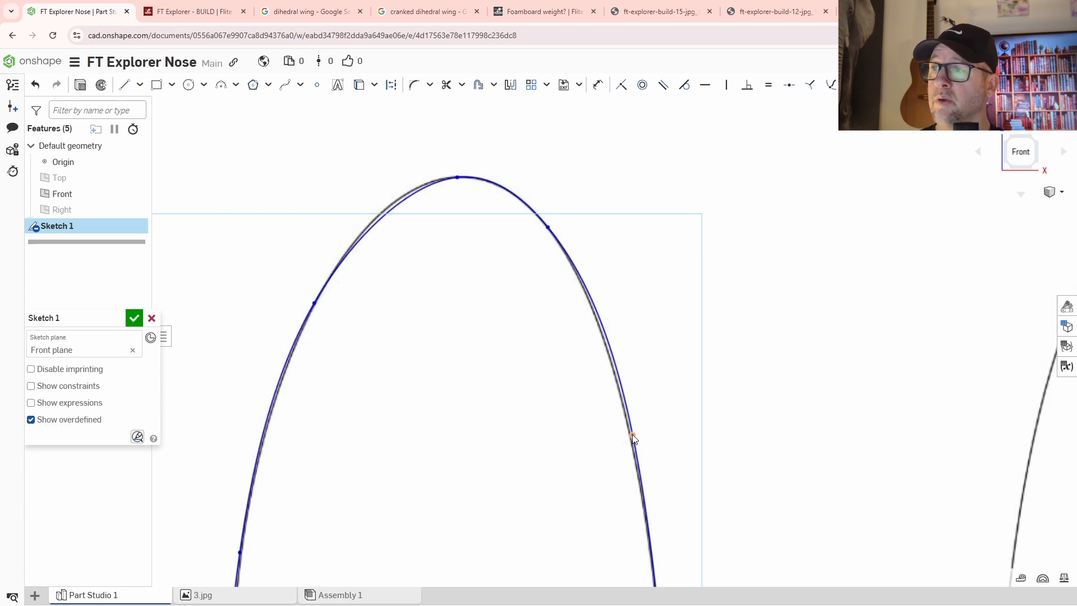
left_click_drag(632, 436, 629, 431)
middle_click_drag(746, 564, 686, 206)
scroll(718, 353, "down", 3)
scroll(686, 317, "down", 3)
middle_click_drag(685, 318, 615, 349)
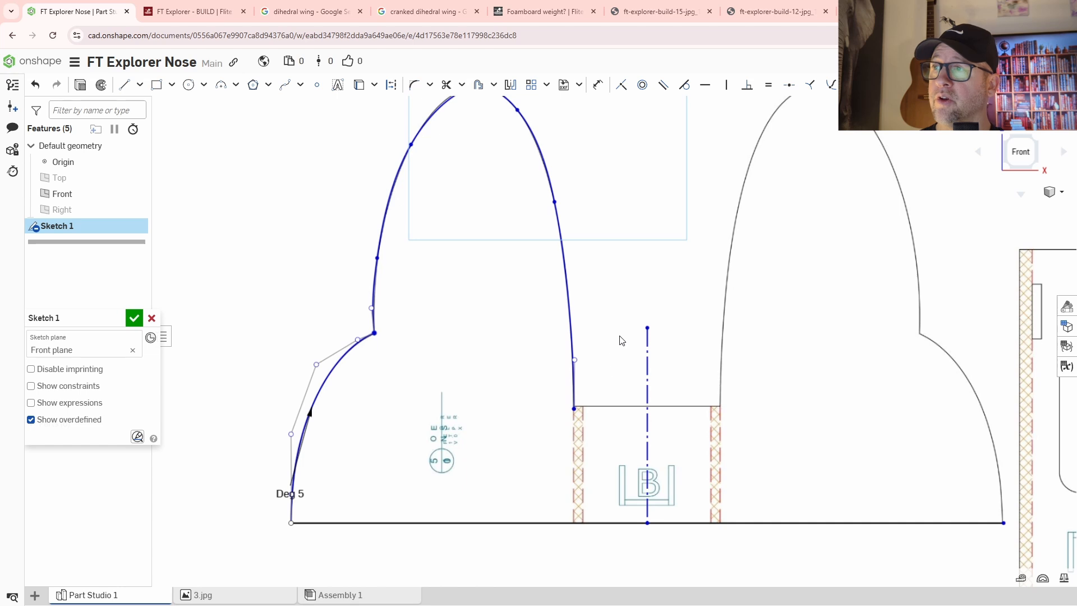
right_click(643, 294)
left_click(651, 296)
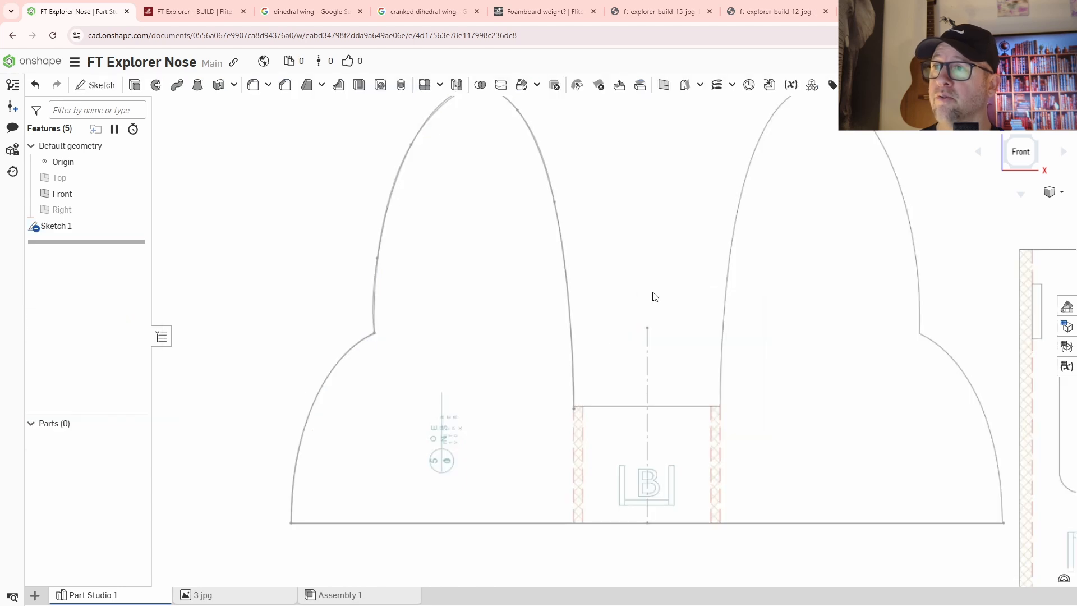
double_click(69, 226)
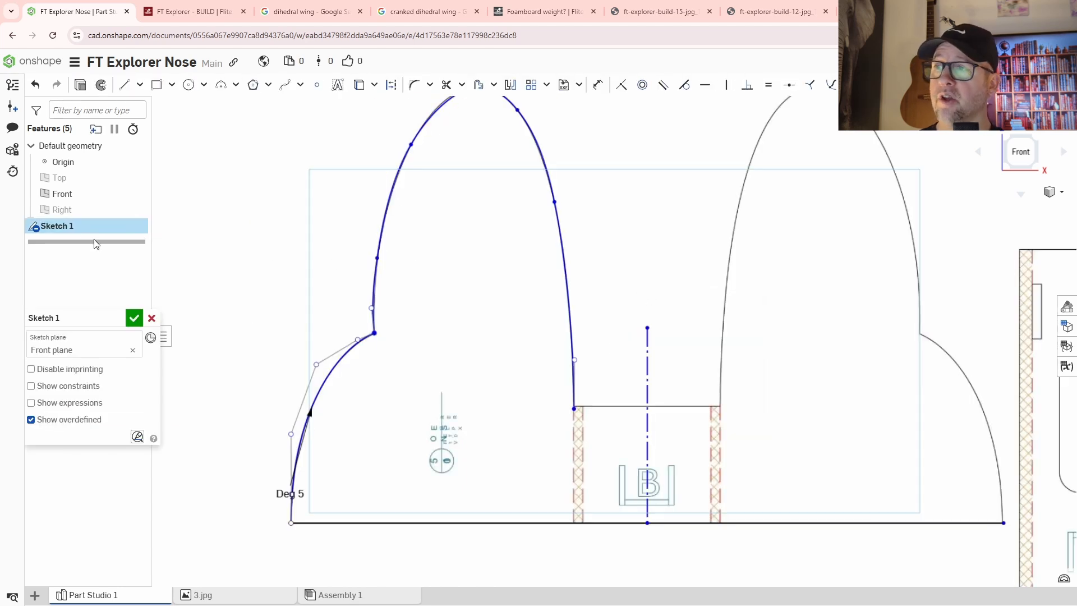
Step: Move the spline's lower end point exactly onto the upper-left corner of the centre opening
scroll(630, 413, "up", 1)
middle_click_drag(630, 413, 490, 363)
scroll(502, 362, "up", 5)
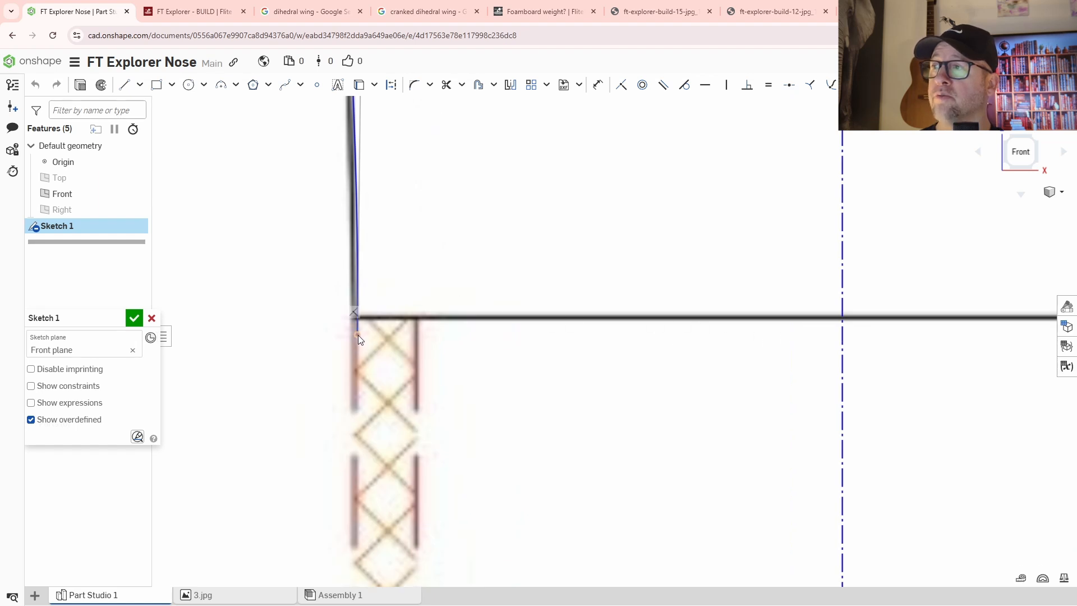
left_click_drag(358, 335, 355, 319)
scroll(497, 330, "down", 3)
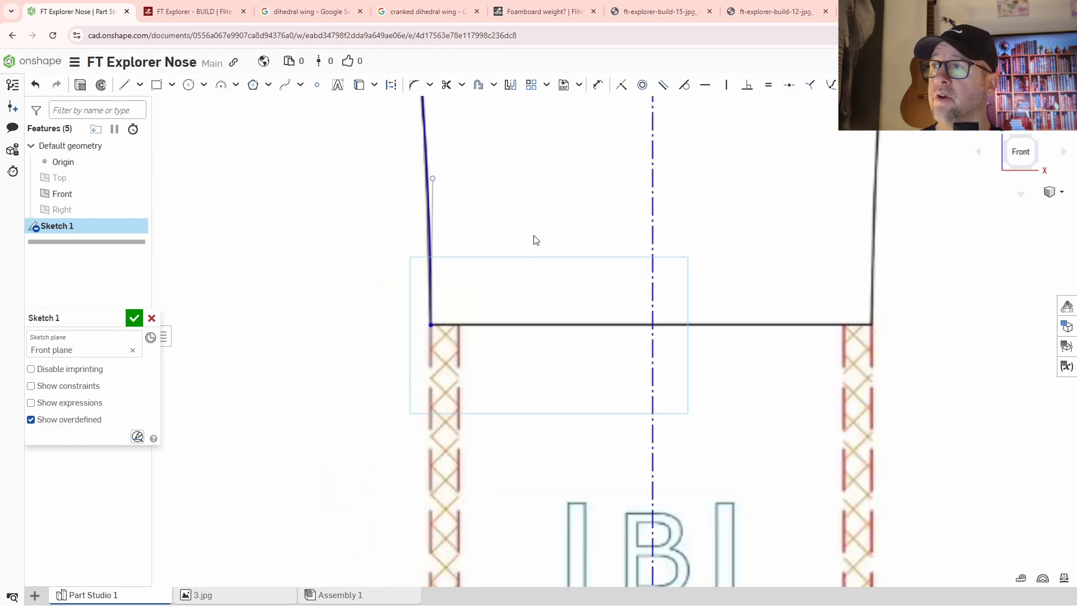
Step: Draw a line about 41.7 long on the centre opening's top edge, from beyond the centerline to the spline's end point
middle_click_drag(534, 239, 539, 378)
middle_click_drag(557, 414, 564, 297)
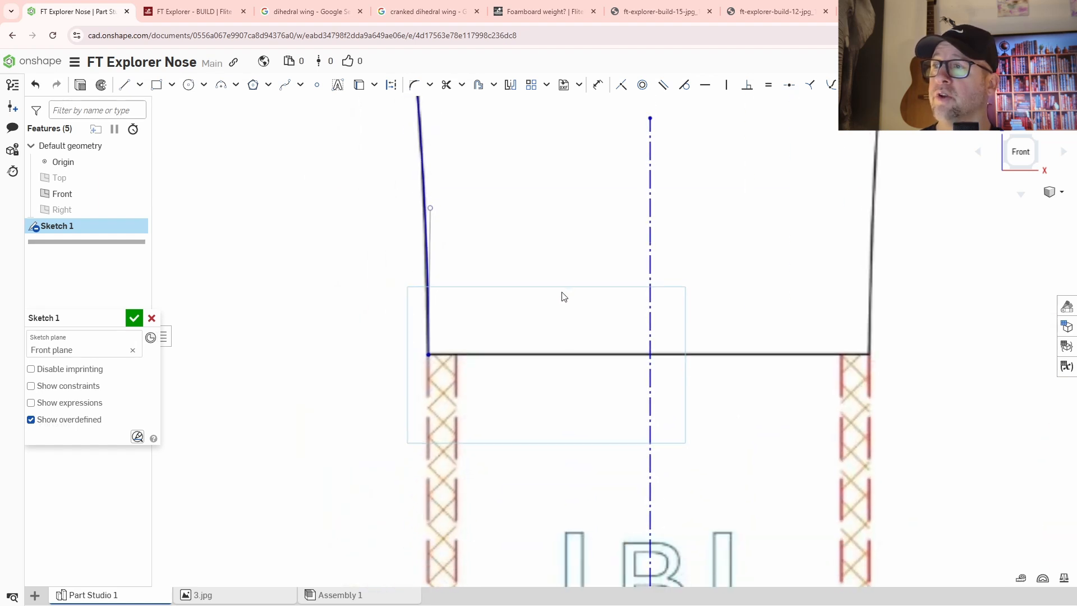
left_click(124, 85)
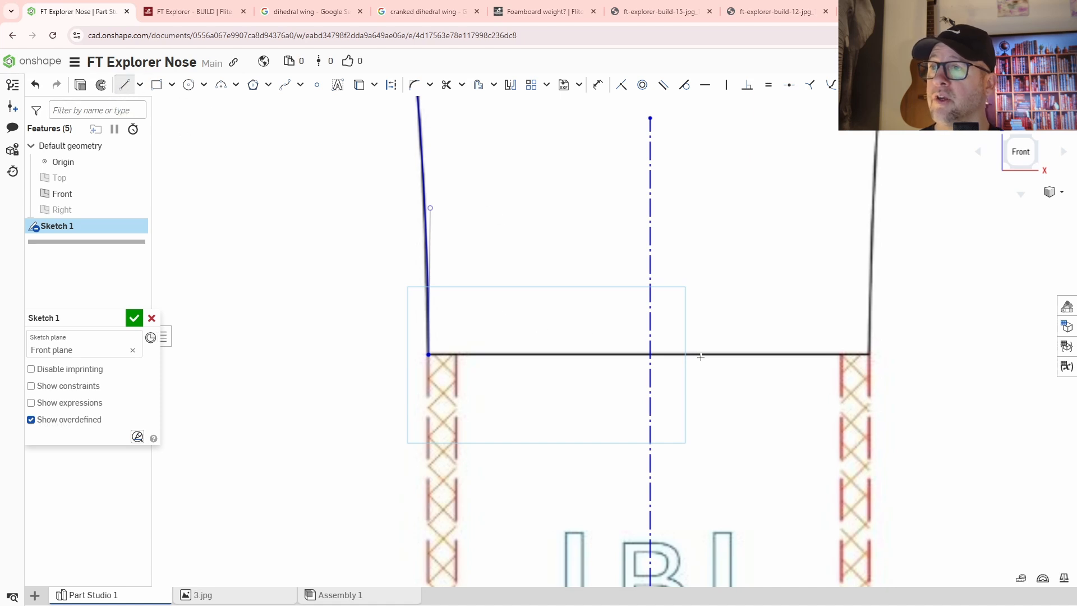
mouse_move(699, 353)
left_mouse_down()
mouse_move(637, 372)
mouse_move(428, 354)
left_mouse_up()
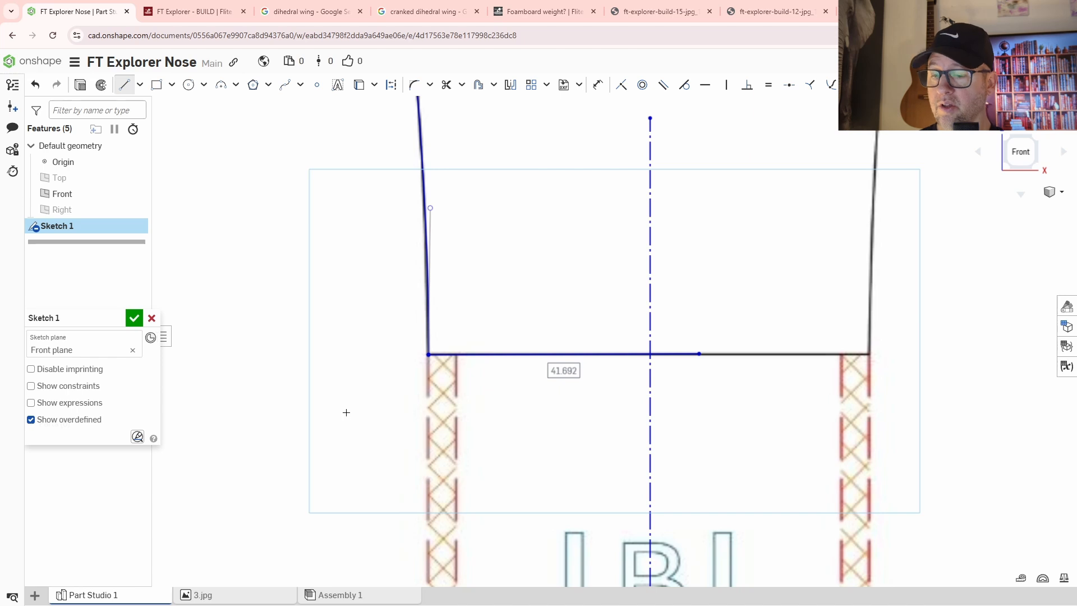
key("Escape")
Step: Trim off the part of the opening's top line that extends past the vertical centerline
middle_click_drag(716, 384, 609, 317)
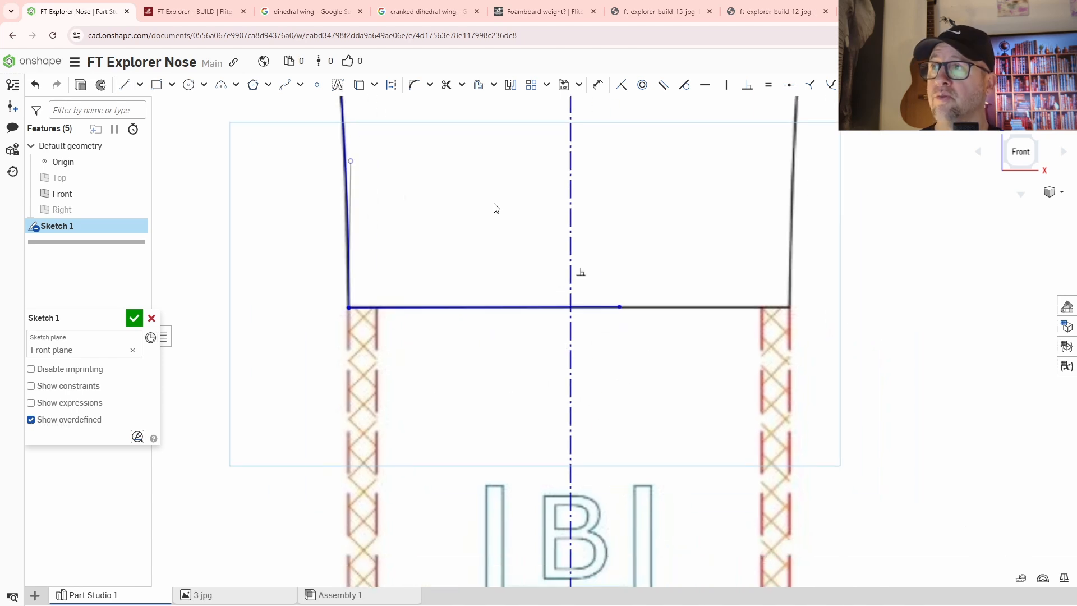
left_click(447, 86)
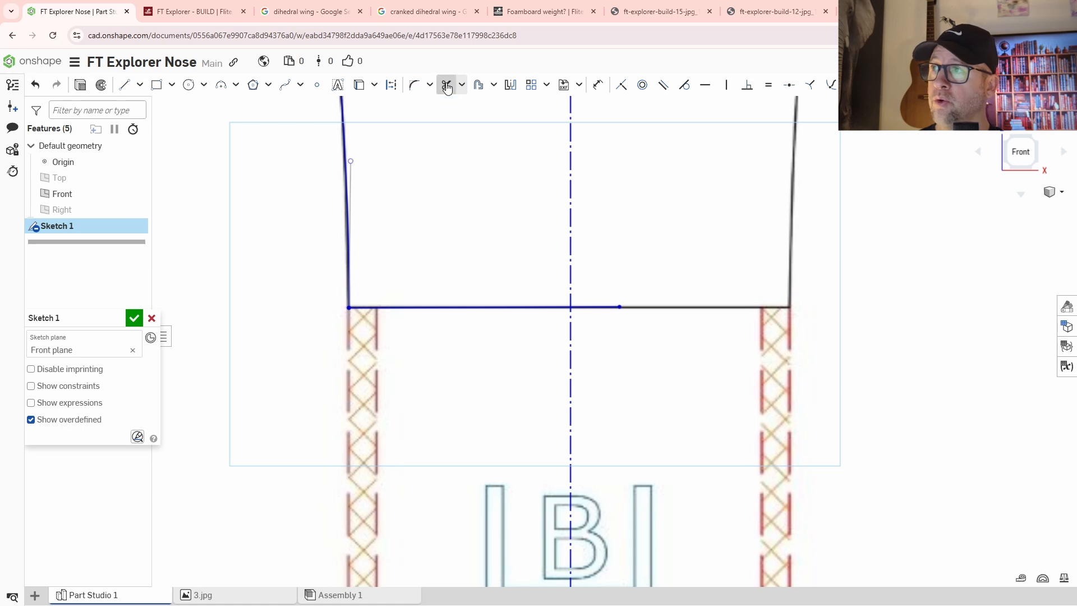
left_click_drag(595, 325, 596, 332)
Step: Trim off the part of the outline's base line that extends past the centerline on the right
middle_click_drag(653, 554, 693, 354)
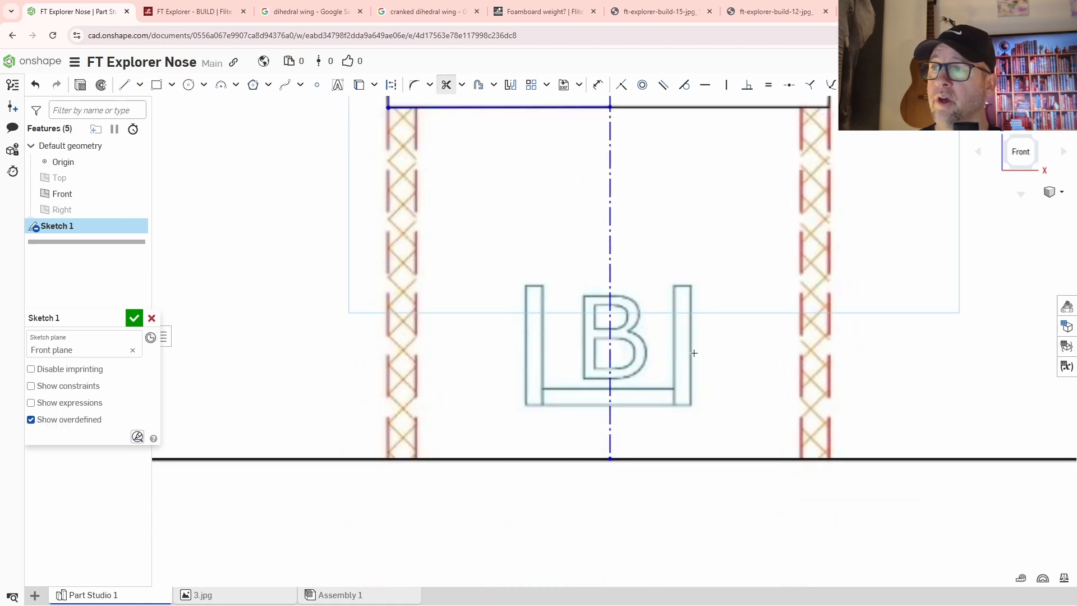
middle_click_drag(663, 452, 760, 272)
scroll(760, 272, "down", 4)
mouse_move(464, 343)
middle_mouse_down()
mouse_move(699, 392)
mouse_move(594, 407)
middle_mouse_up()
middle_click_drag(899, 391, 651, 400)
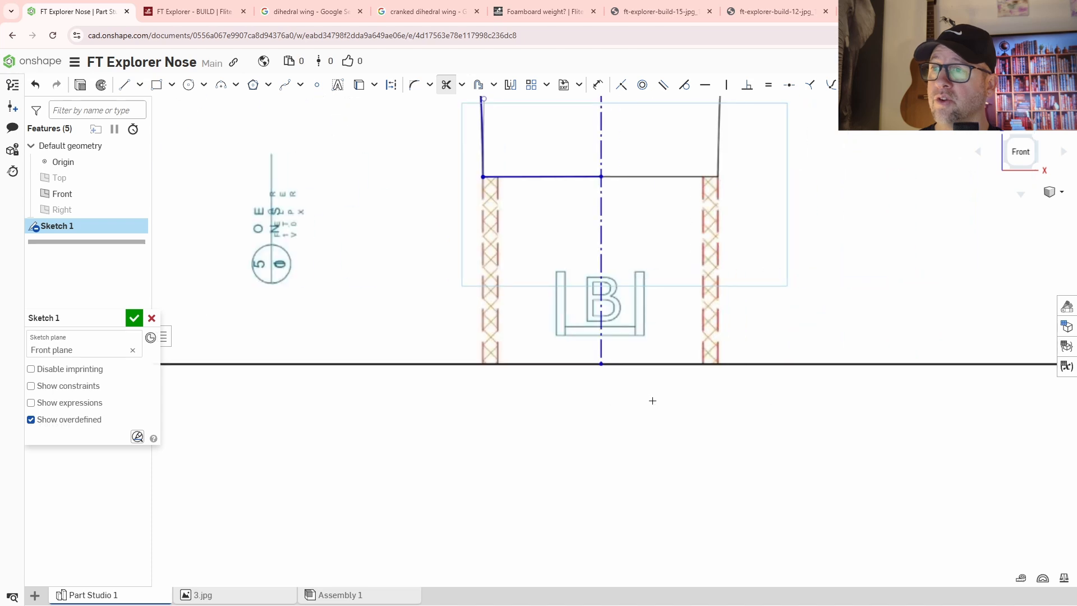
scroll(589, 402, "up", 4)
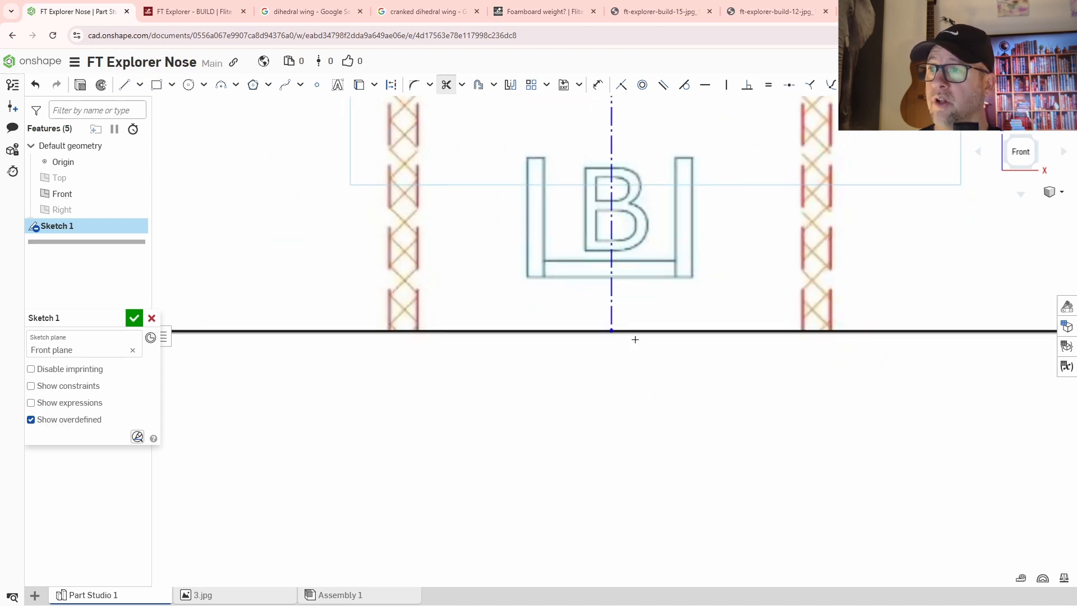
left_click_drag(651, 366, 650, 387)
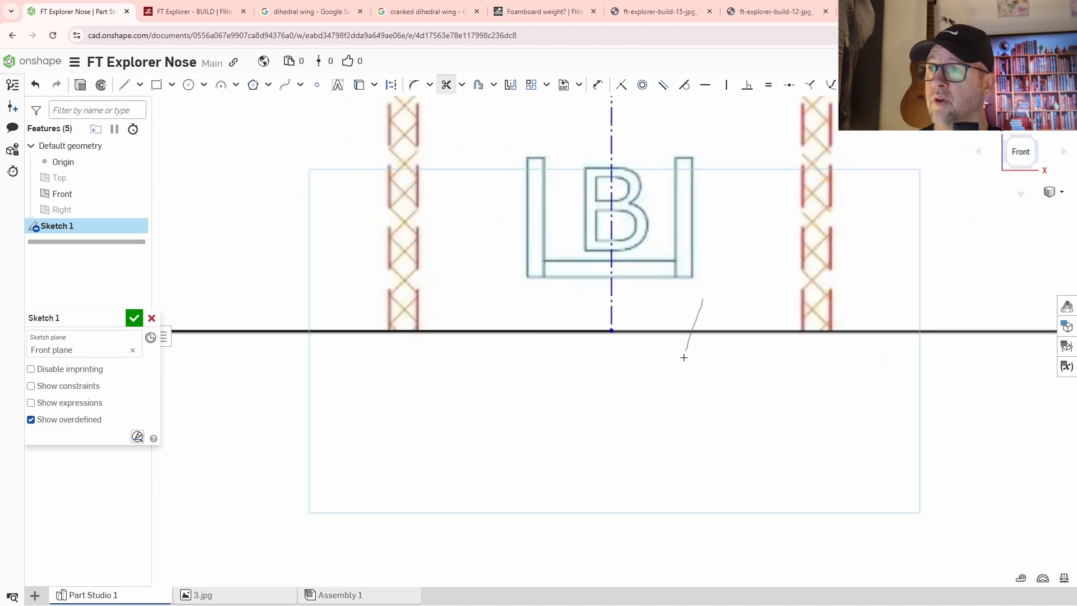
middle_click_drag(640, 393, 777, 365)
scroll(776, 365, "down", 2)
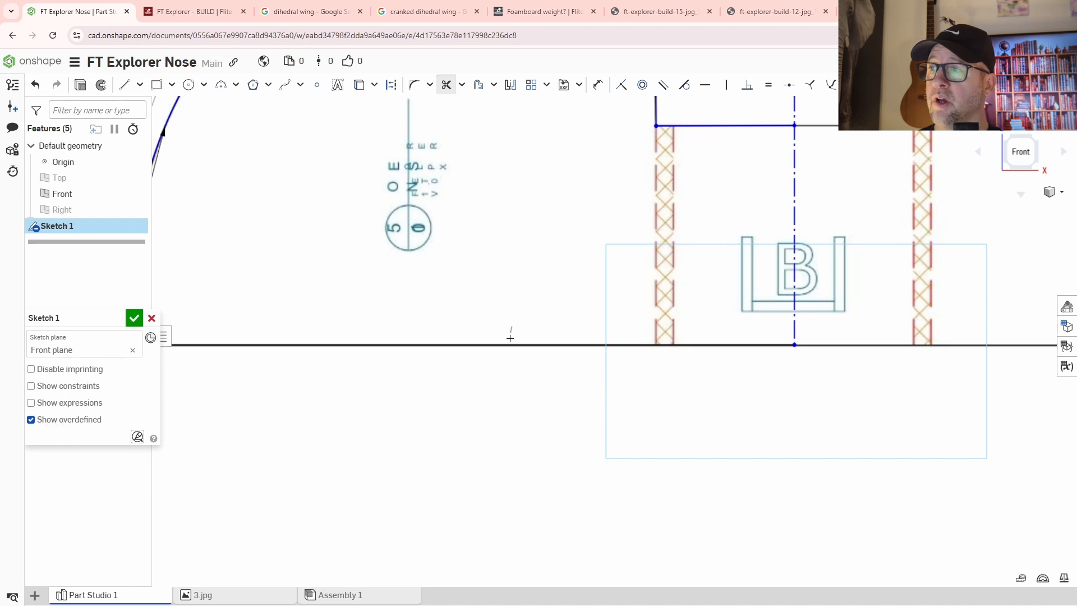
Step: Try trimming the base line on the left of the centerline, and undo that trim
left_click_drag(510, 339, 508, 363)
middle_click_drag(436, 394, 688, 368)
scroll(688, 369, "down", 2)
middle_click_drag(807, 380, 720, 388)
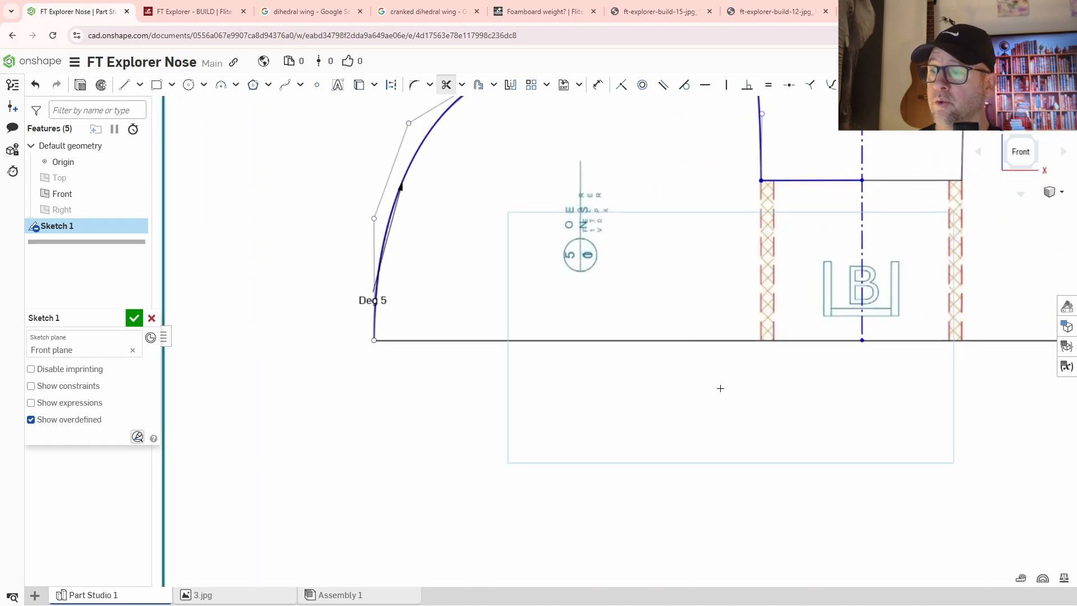
key("Escape")
key("ctrl+z")
Step: Trim off the part of the vertical centerline that extends above the centre opening's top line
middle_click_drag(795, 387, 690, 428)
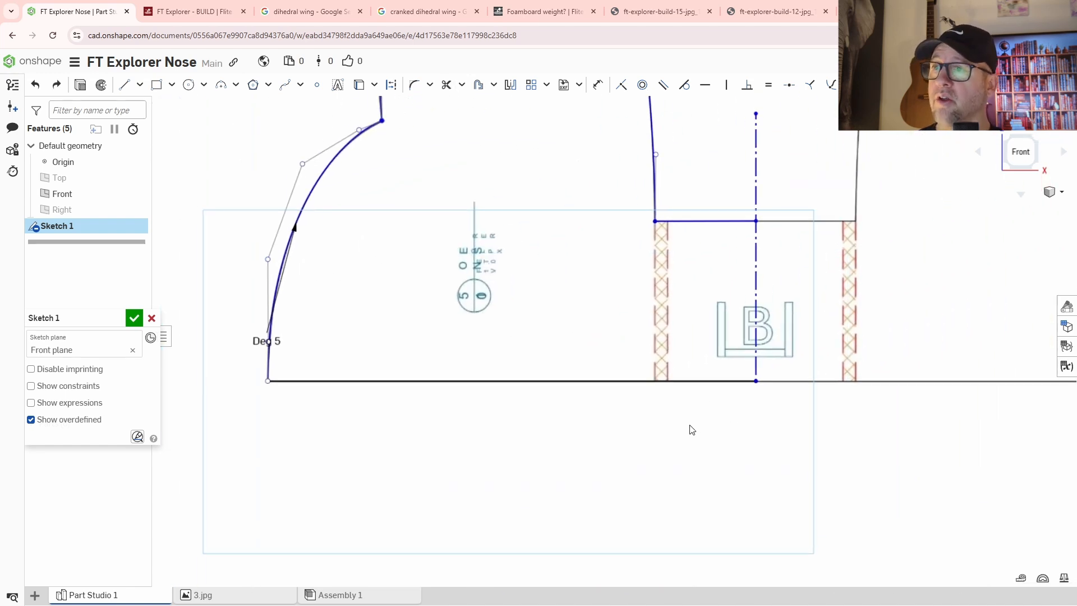
scroll(694, 425, "down", 3)
middle_click_drag(881, 352, 767, 383)
scroll(644, 364, "up", 3)
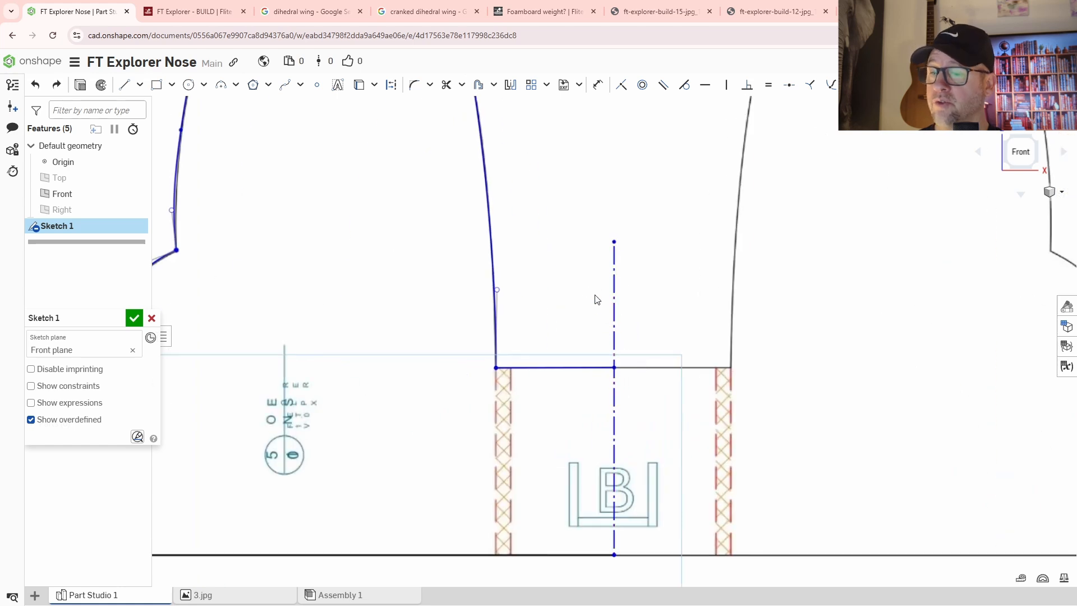
key("m")
middle_click_drag(697, 396, 776, 291)
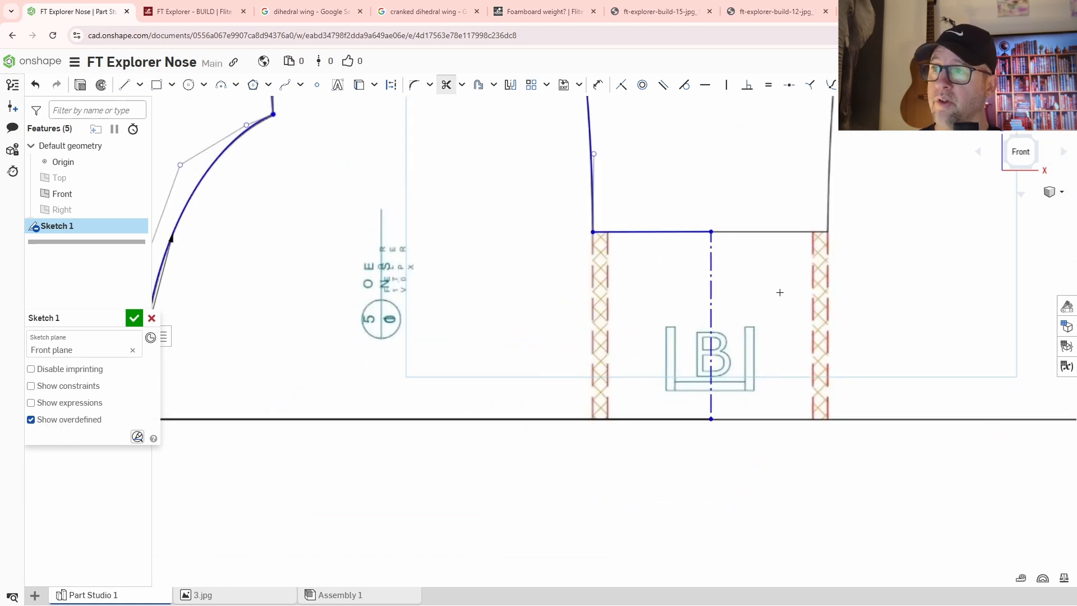
scroll(850, 262, "down", 3)
middle_click_drag(850, 262, 771, 357)
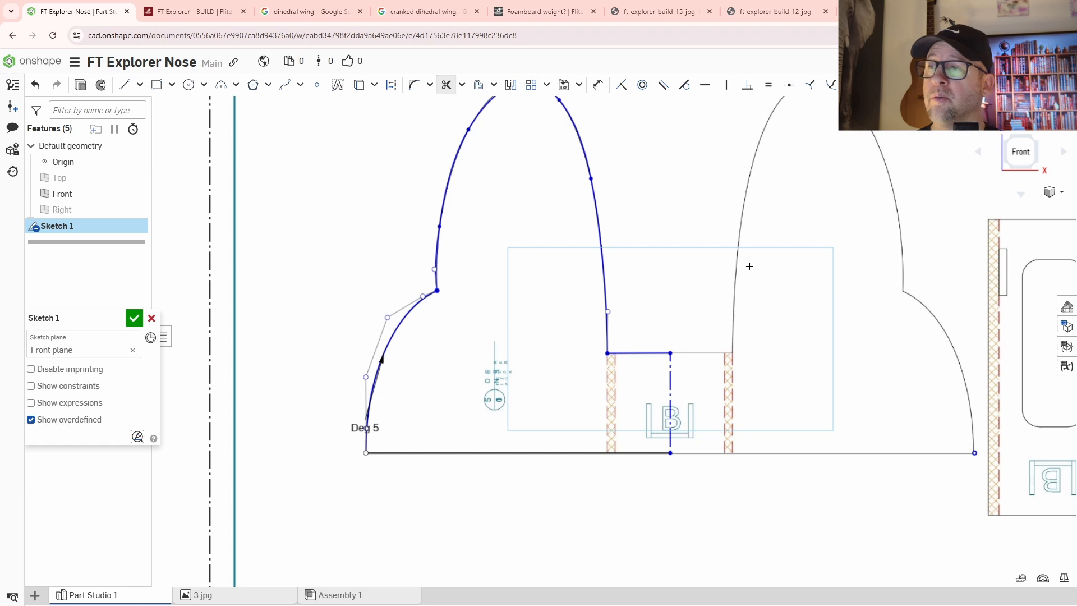
Step: Mirror the left flank splines, the opening's top line, the lower Bezier curve and the base line across the vertical centerline
mouse_move(675, 227)
middle_mouse_down()
mouse_move(577, 286)
mouse_move(592, 250)
middle_mouse_up()
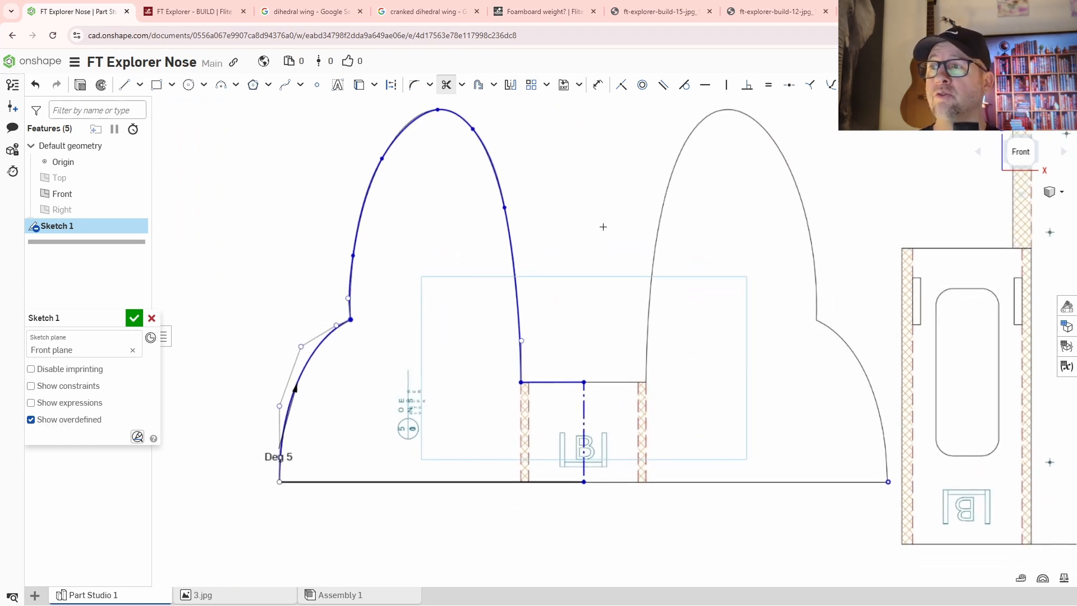
middle_click_drag(603, 227, 555, 231)
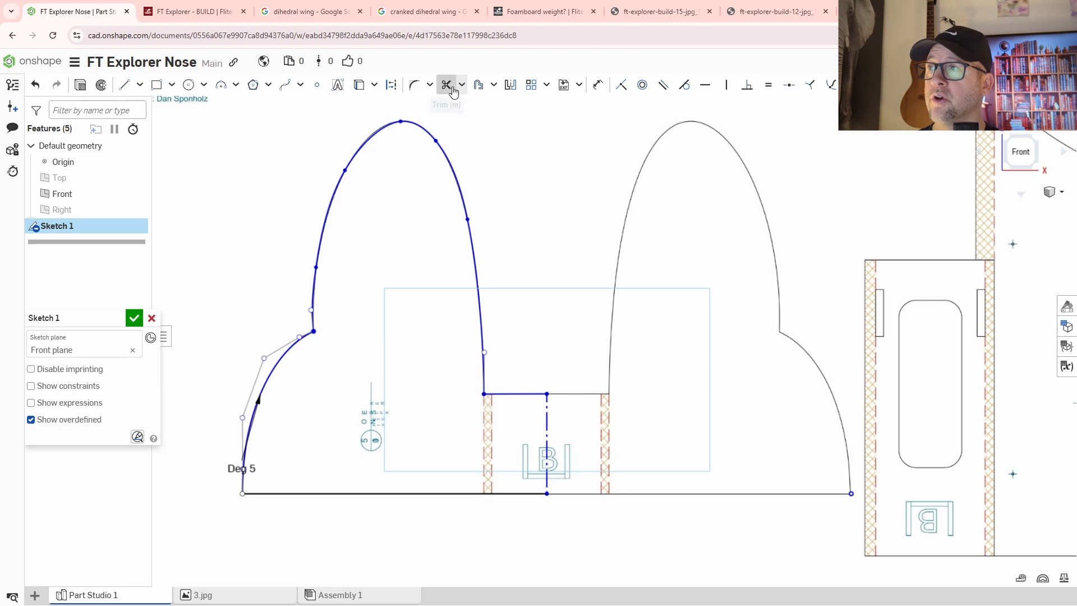
left_click(512, 88)
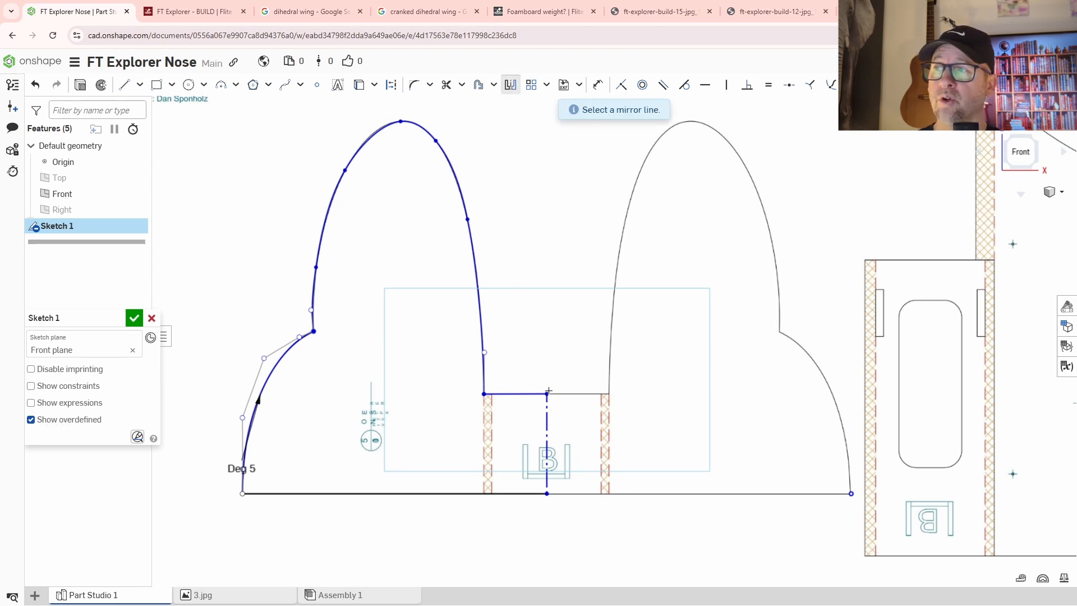
left_click(546, 415)
middle_click_drag(544, 288, 608, 267)
scroll(594, 253, "down", 2)
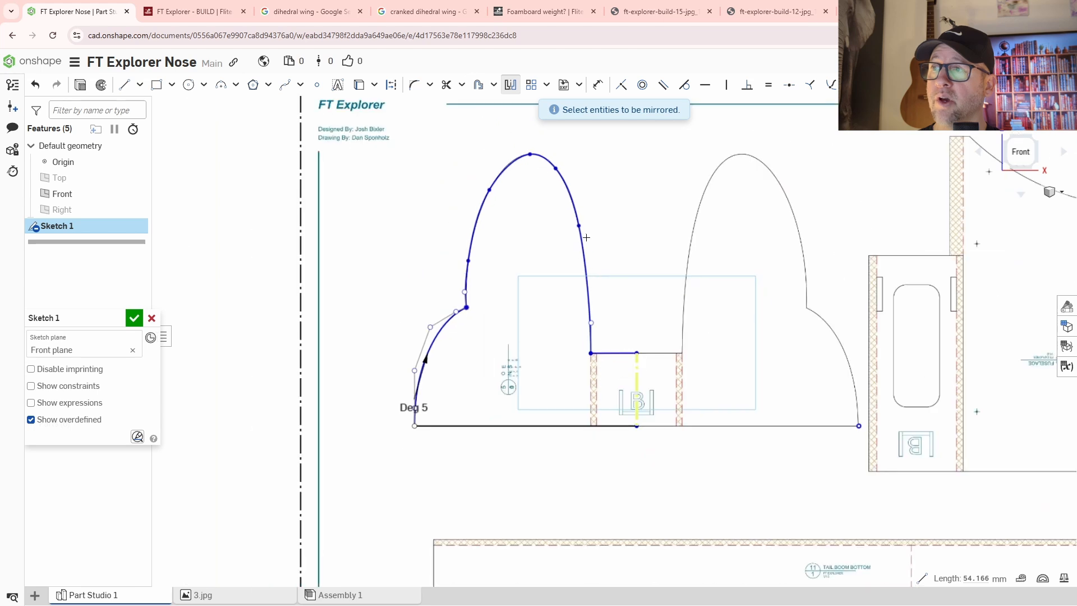
left_click(582, 234)
left_click(607, 354)
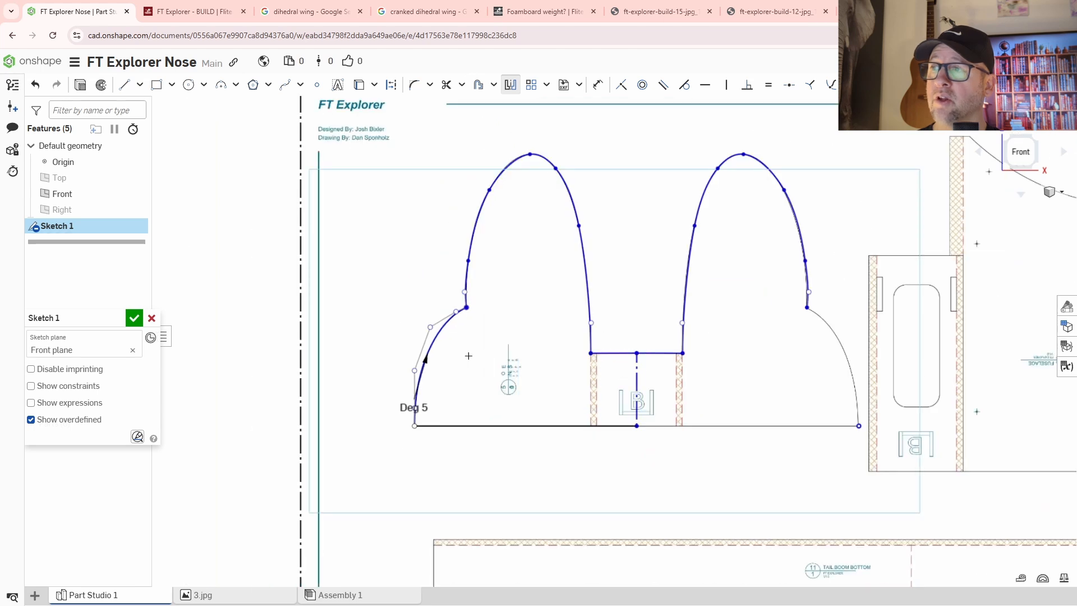
left_click(433, 345)
left_click(459, 428)
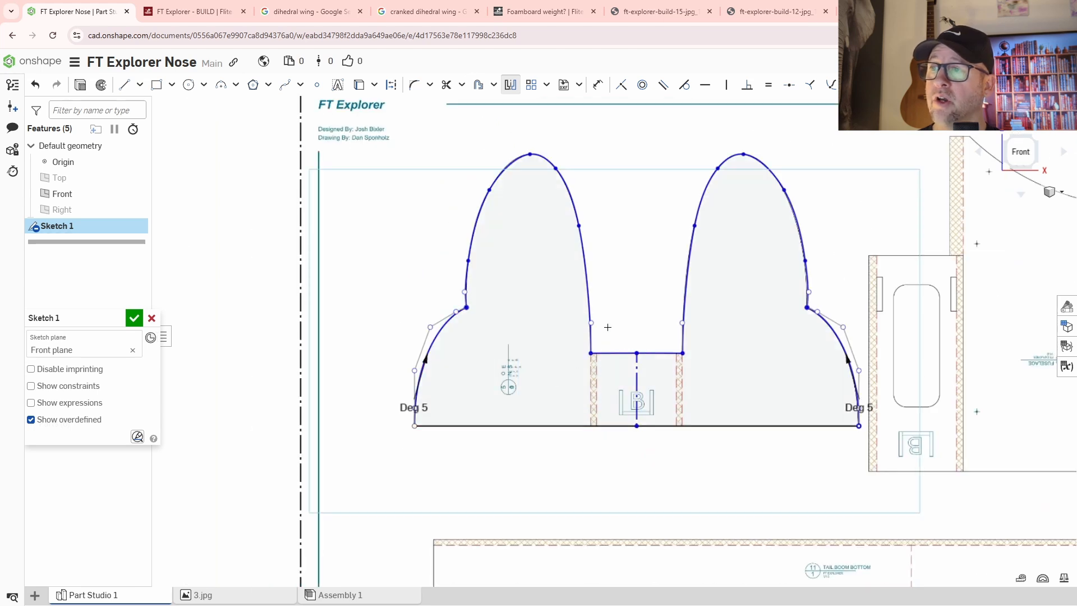
middle_click_drag(607, 329, 529, 323)
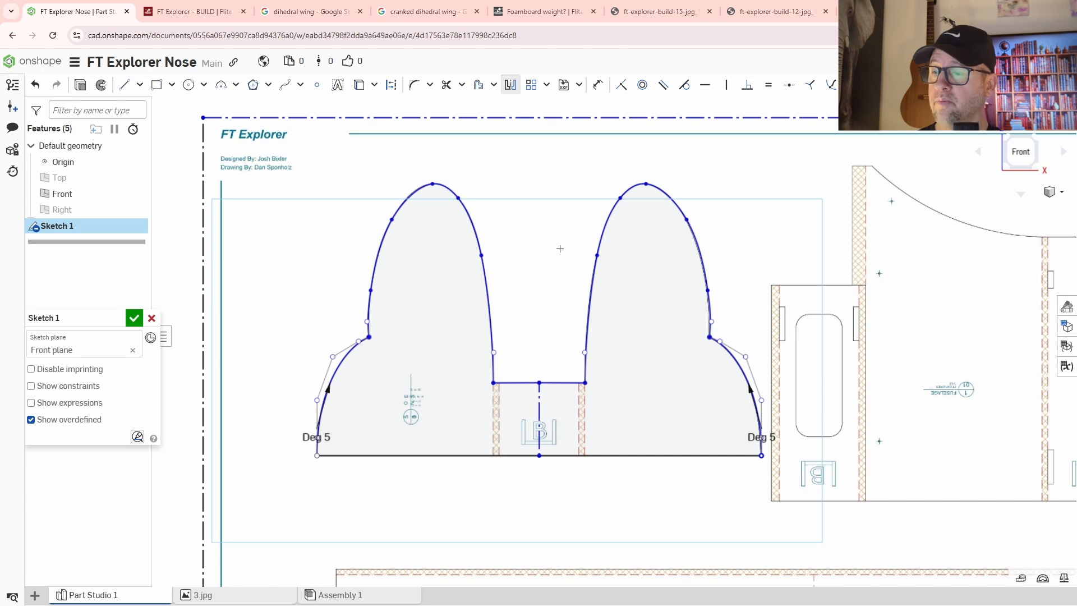
key("Escape")
Step: Check the mirrored outline over the plan image and finish the sketch
middle_click_drag(569, 290, 603, 250)
scroll(652, 314, "down", 1)
middle_click_drag(737, 418, 676, 433)
mouse_move(593, 440)
middle_mouse_down()
mouse_move(644, 411)
mouse_move(752, 432)
middle_mouse_up()
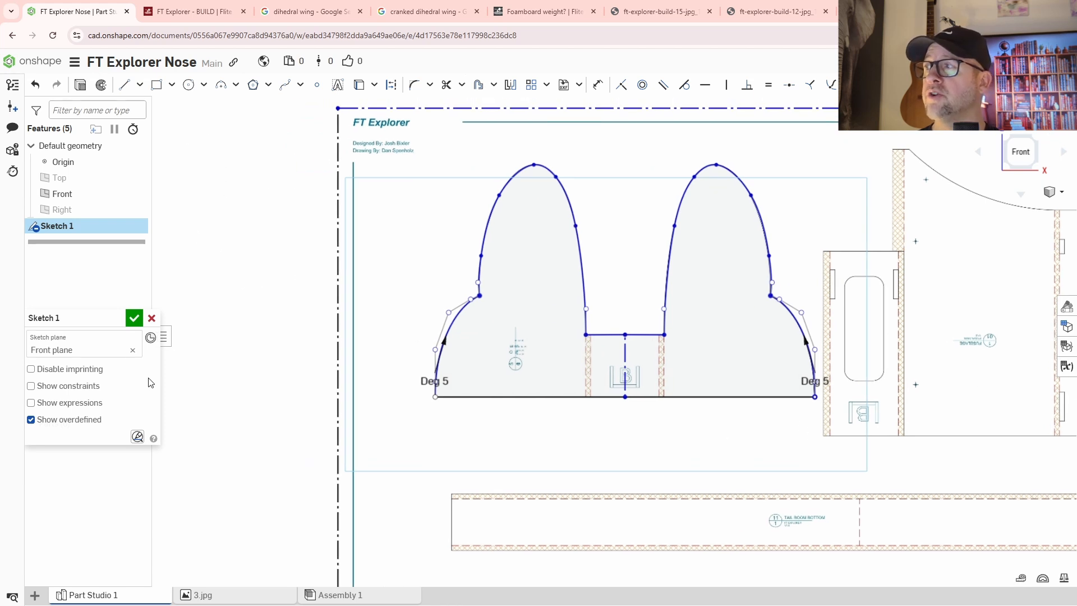
left_click(134, 318)
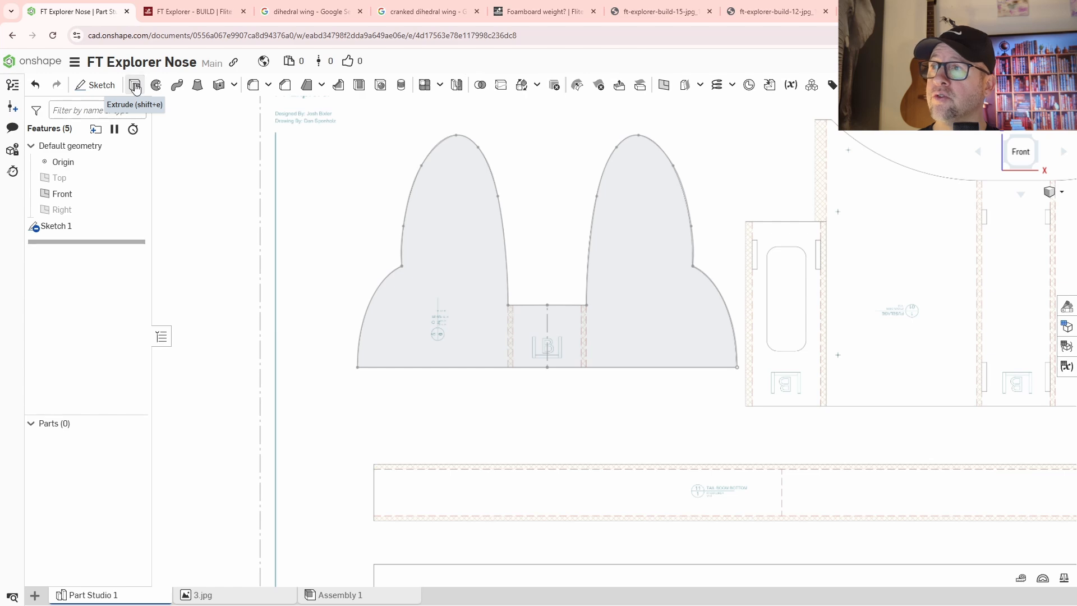
Step: Extrude the closed nose profile as a new solid with a blind depth of 3 mm
left_click(134, 86)
left_click(457, 364)
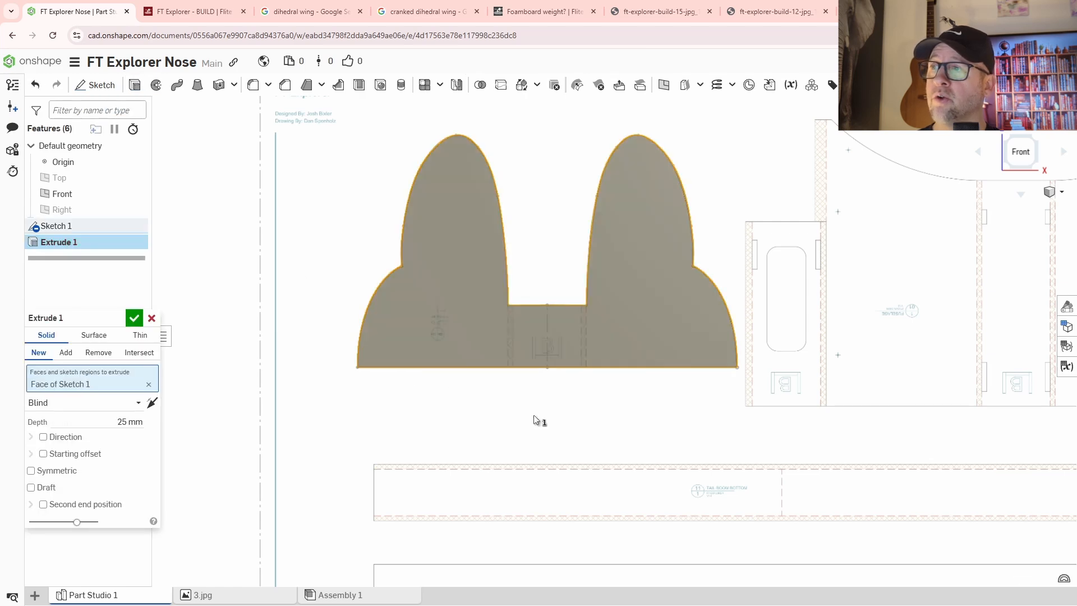
mouse_move(656, 432)
right_mouse_down()
mouse_move(624, 368)
mouse_move(644, 379)
mouse_move(639, 388)
right_mouse_up()
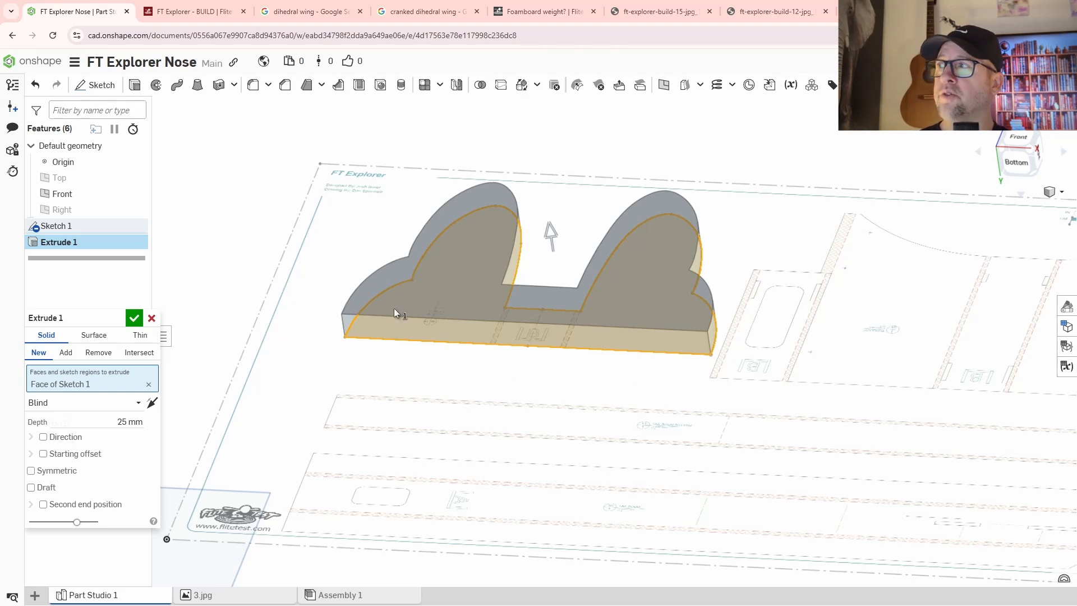
left_click_drag(102, 287, 312, 106)
left_click(327, 211)
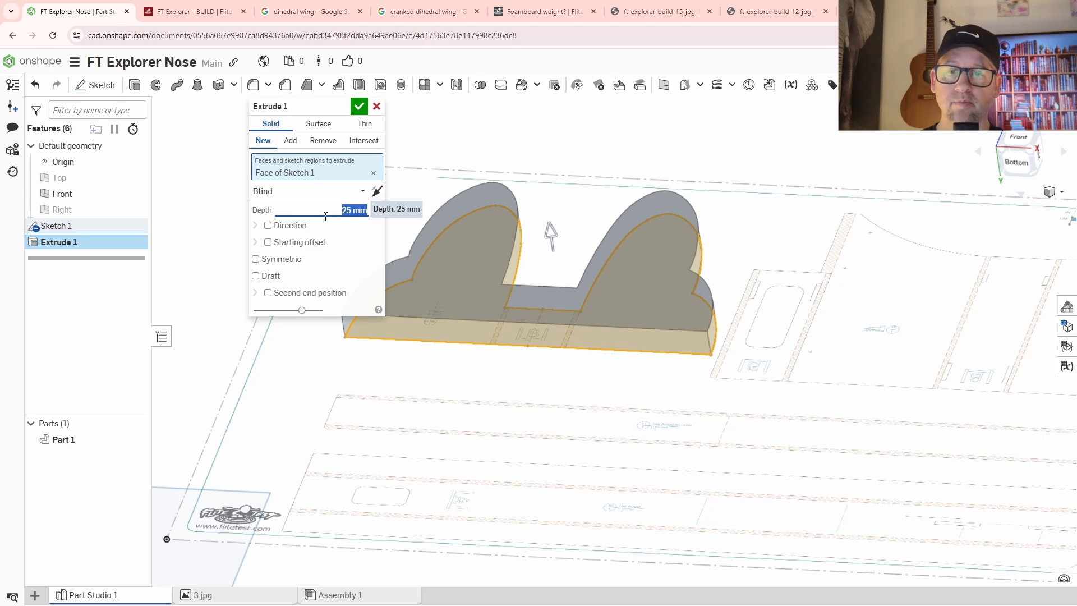
type("3")
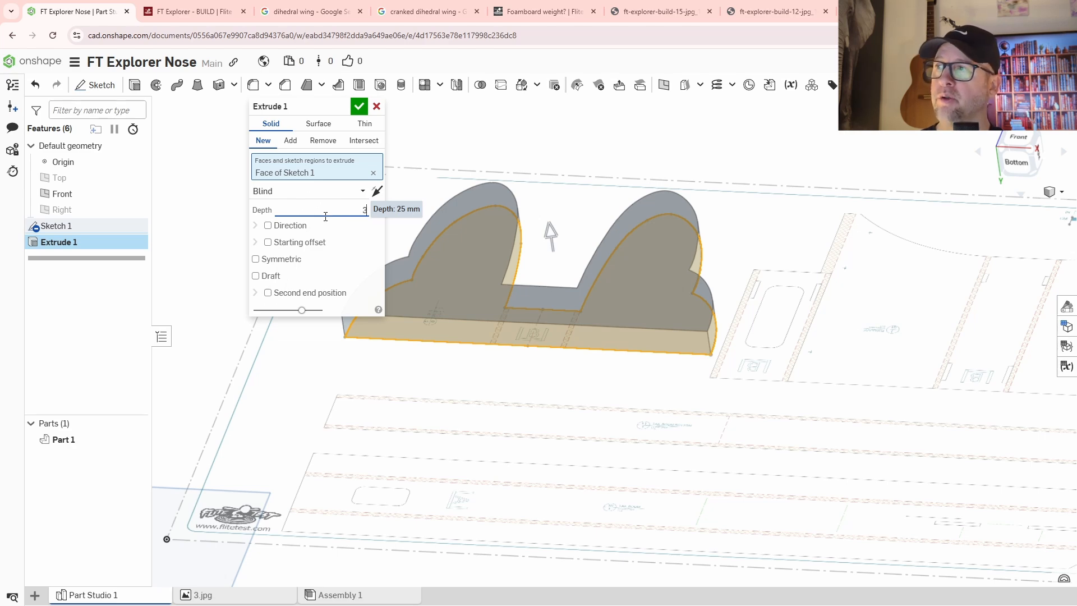
key("Return")
Step: Change the nose extrusion's depth to 4 mm and accept the feature
mouse_move(629, 401)
right_mouse_down()
mouse_move(634, 390)
mouse_move(620, 380)
mouse_move(628, 395)
mouse_move(660, 387)
mouse_move(632, 400)
mouse_move(609, 387)
mouse_move(635, 398)
right_mouse_up()
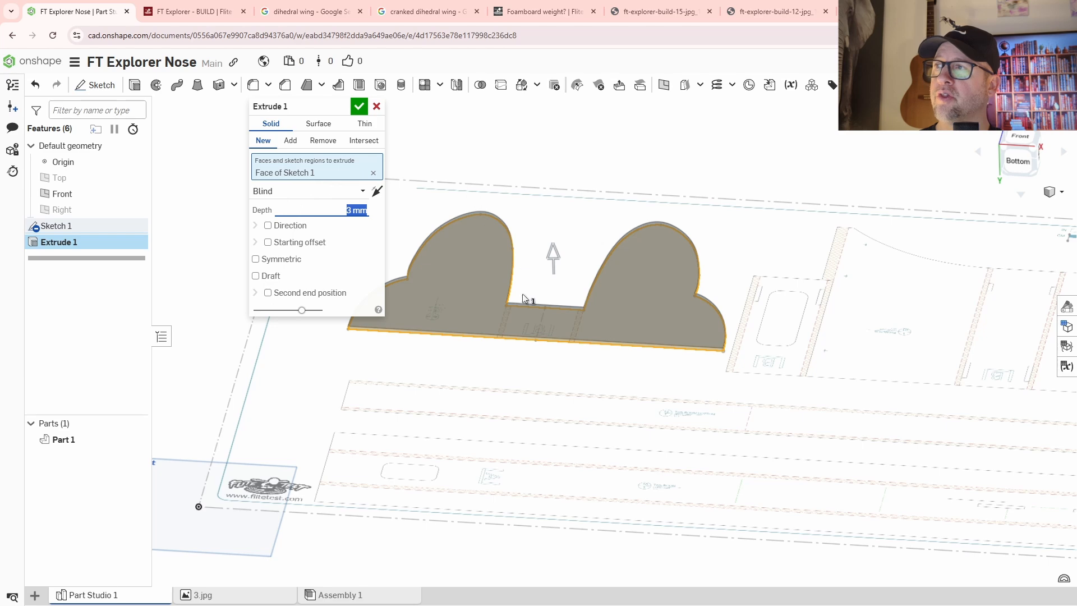
type("4")
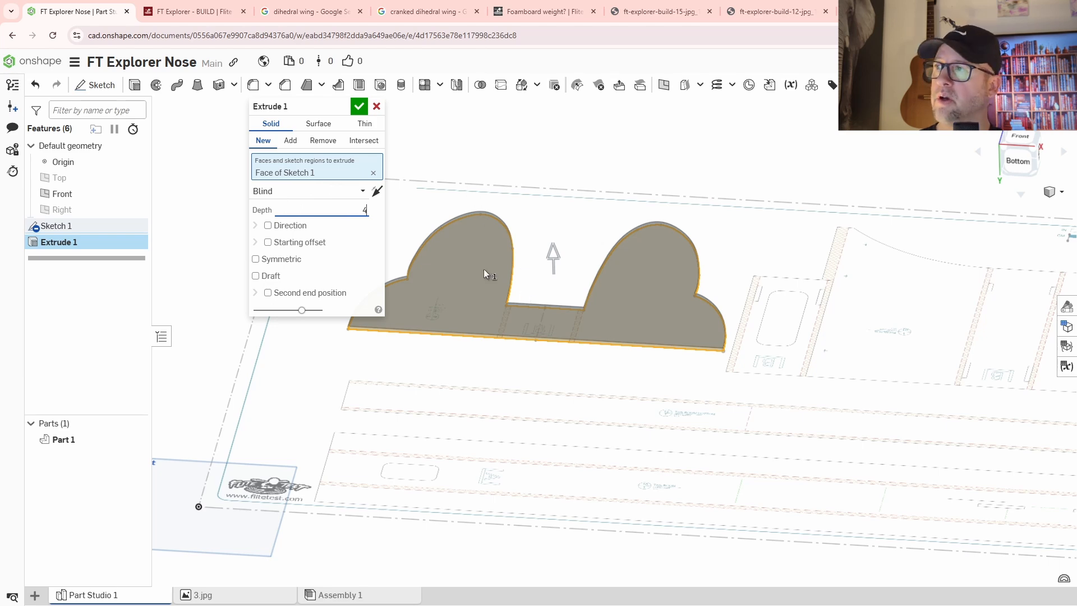
key("Return")
mouse_move(554, 363)
right_mouse_down()
mouse_move(560, 351)
mouse_move(539, 358)
right_mouse_up()
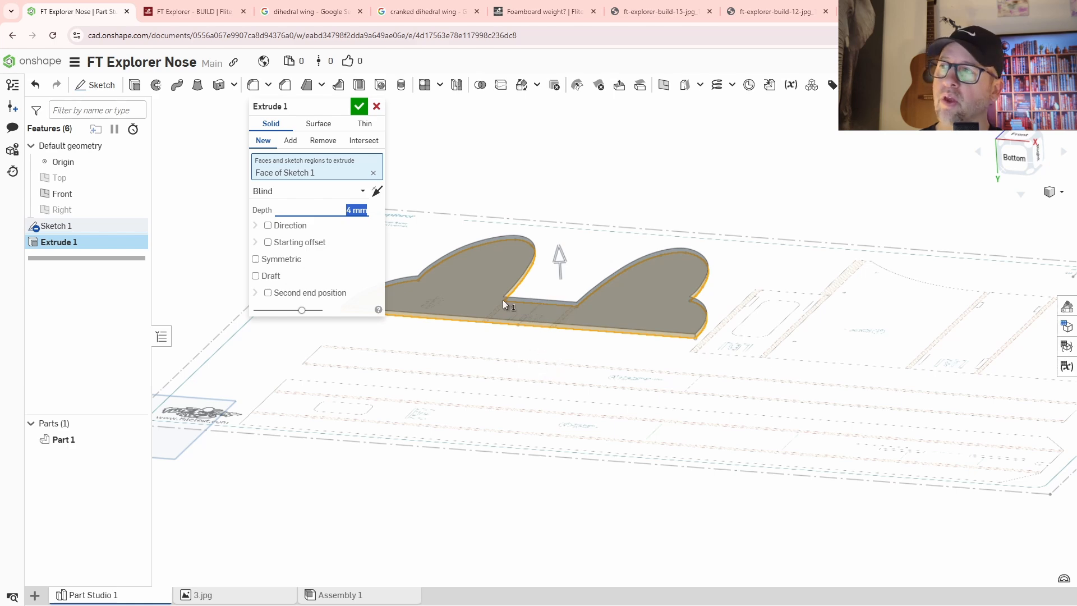
left_click(362, 105)
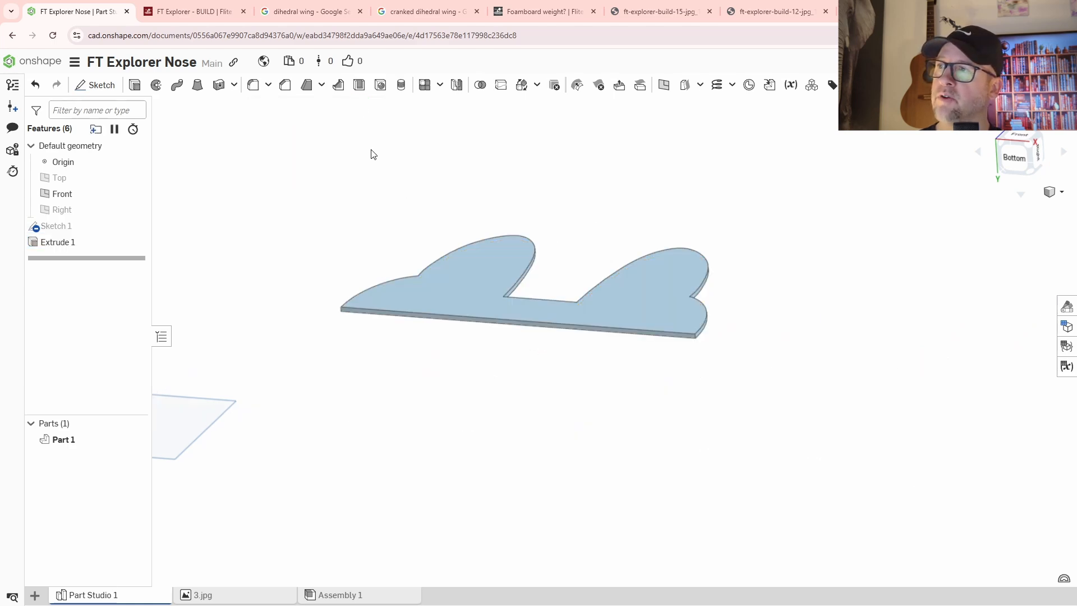
Step: Show the outline sketch with its plan image again over the extruded part, leaving the Top and Right planes hidden
right_click_drag(521, 361, 552, 411)
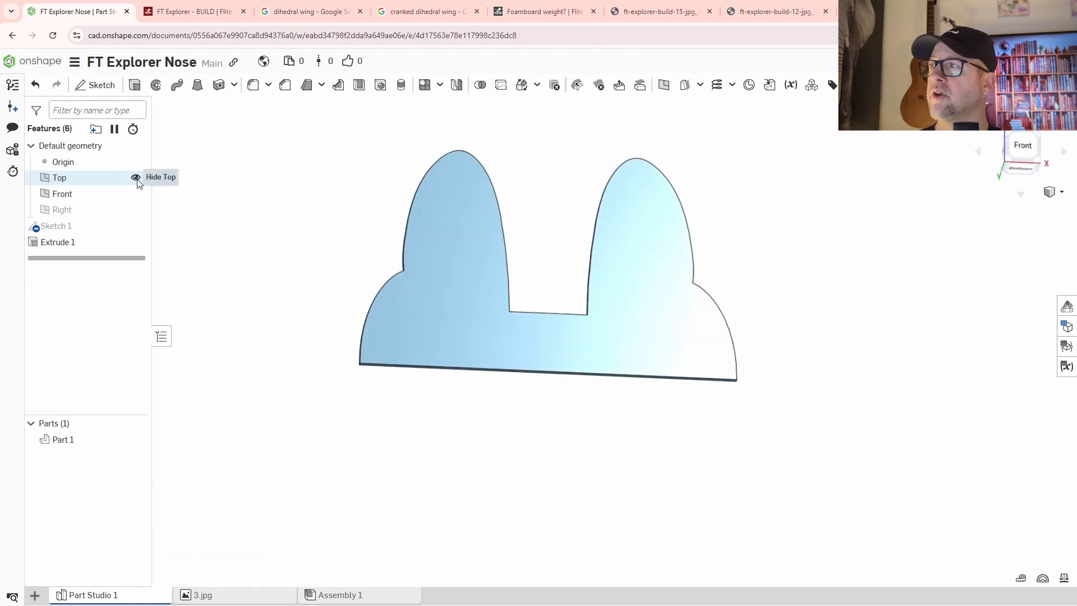
left_click(135, 194)
left_click(134, 195)
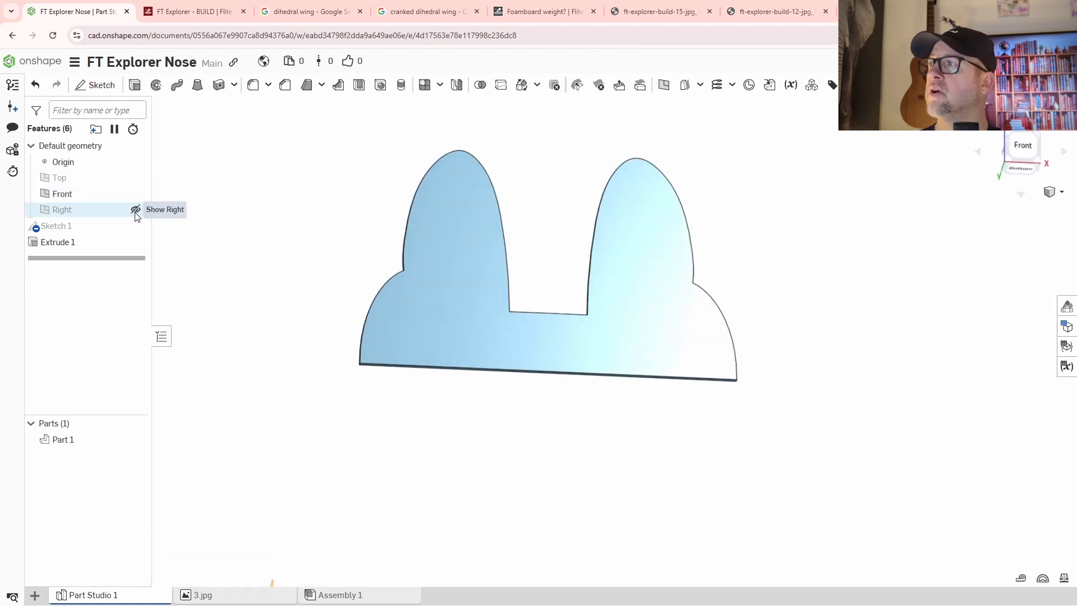
left_click(135, 211)
left_click(136, 211)
left_click(135, 226)
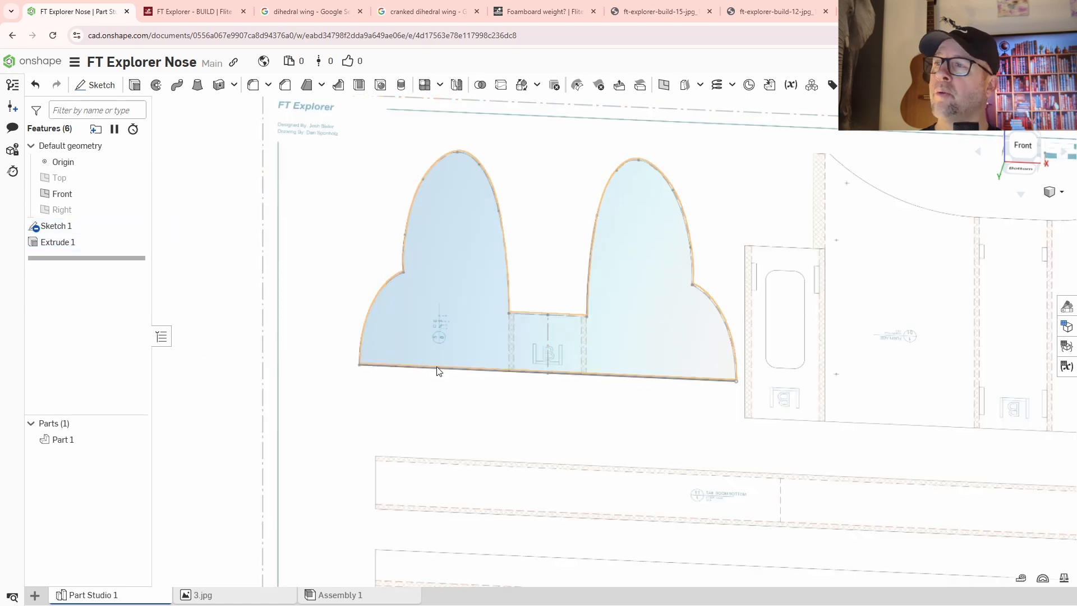
Step: Examine the hatched strips below the centre opening on the plan image from several angles
scroll(519, 344, "up", 4)
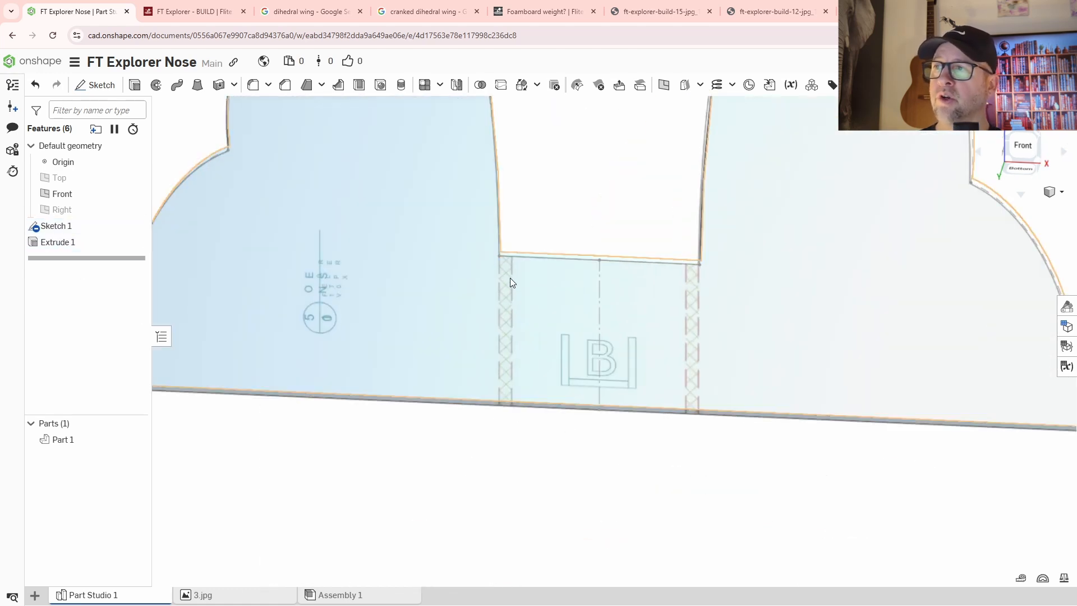
middle_click_drag(587, 447, 598, 493)
right_click_drag(597, 493, 586, 421)
scroll(505, 291, "up", 5)
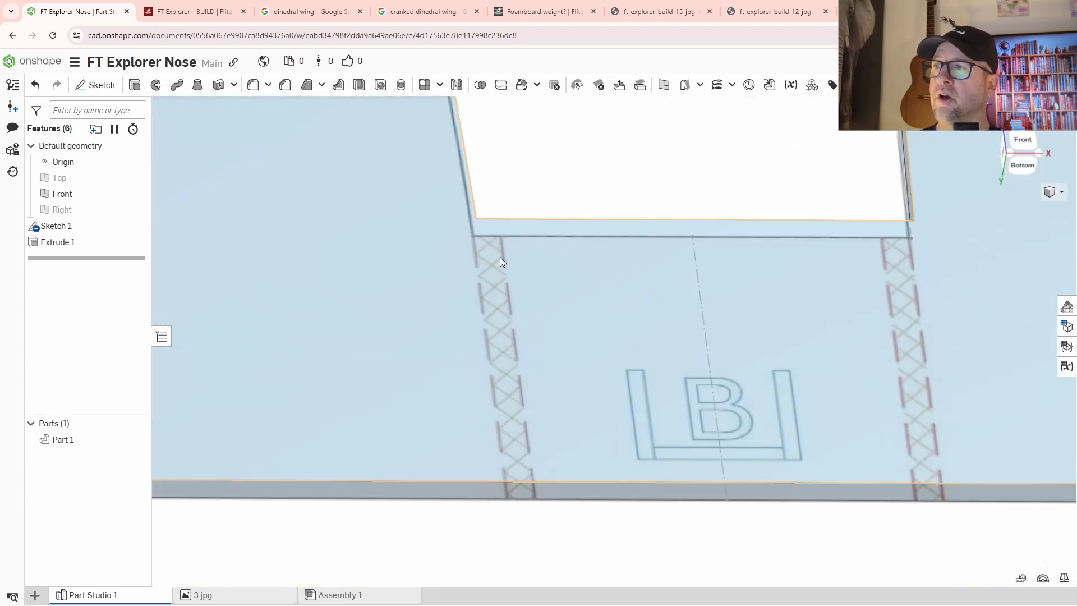
scroll(546, 507, "down", 3)
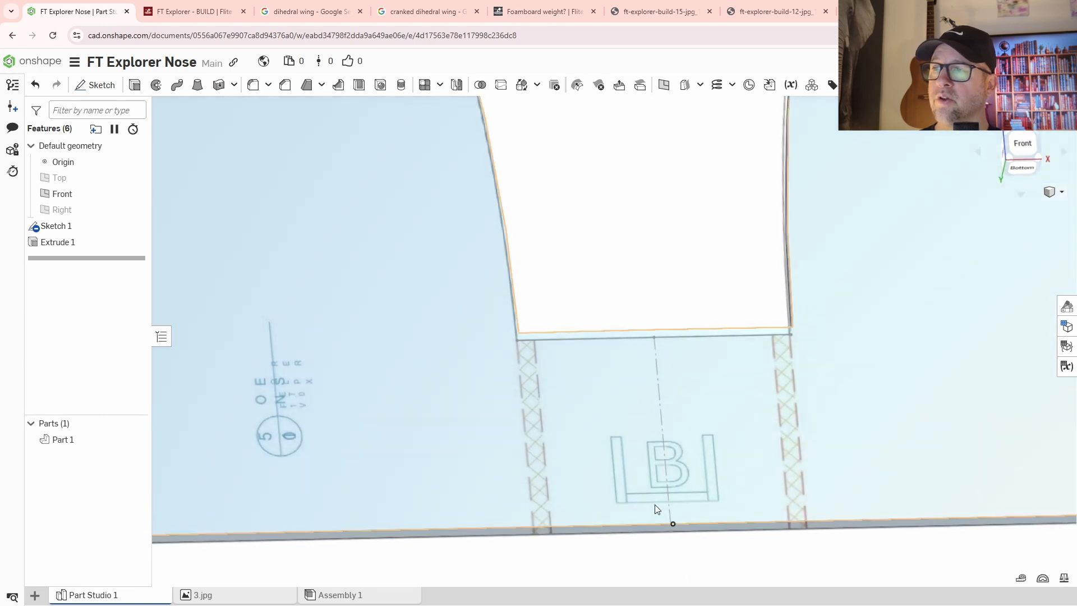
right_click_drag(654, 504, 634, 397)
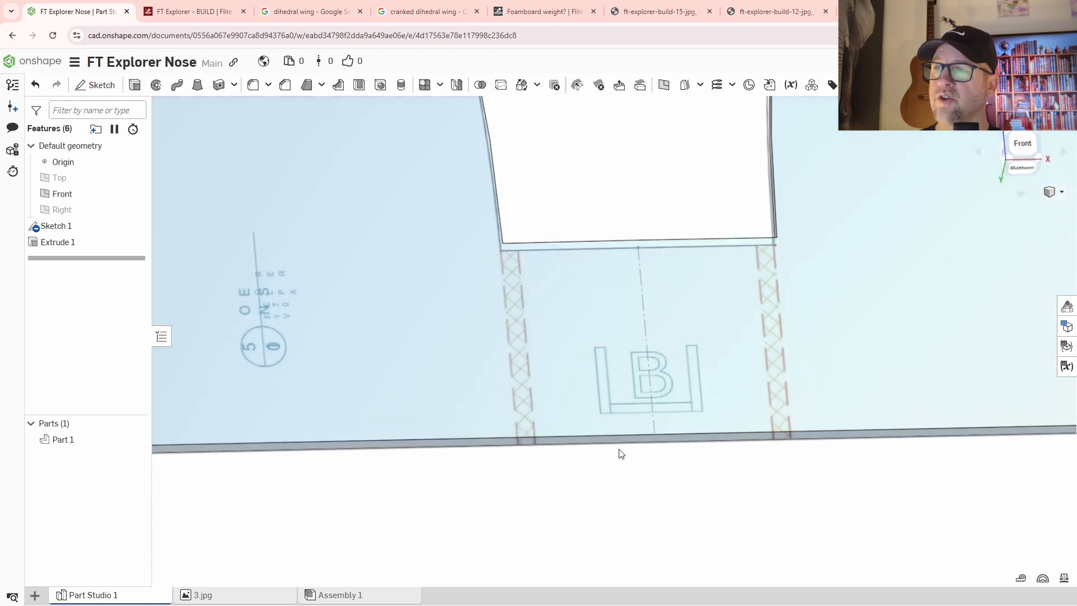
right_click_drag(652, 491, 644, 502)
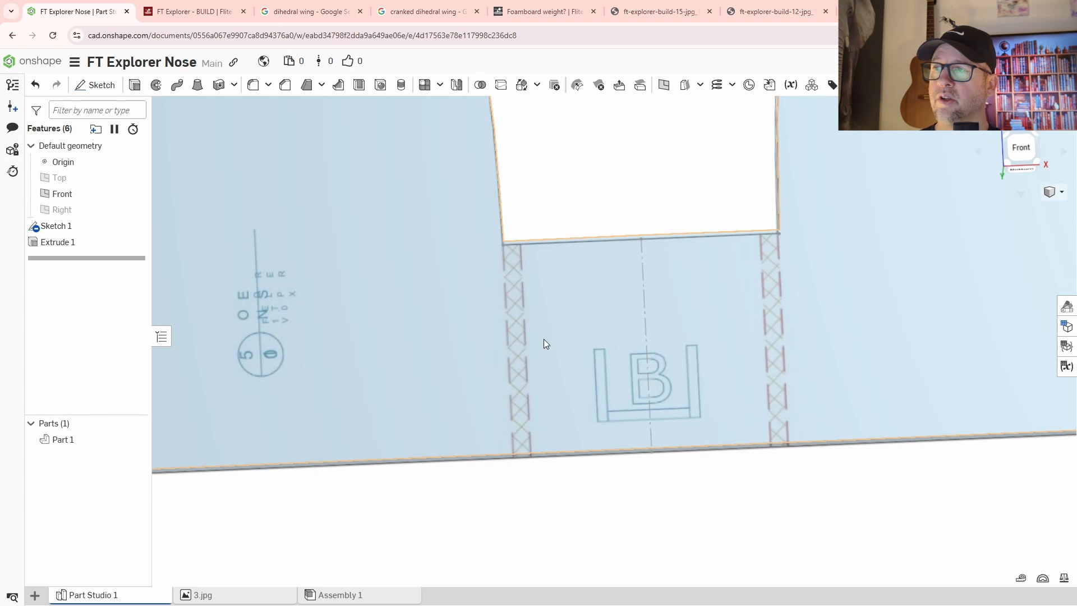
Step: Reopen the nose outline sketch for editing and view it square to the Front plane, close to the hatched strips below the opening
middle_click_drag(602, 486, 678, 418)
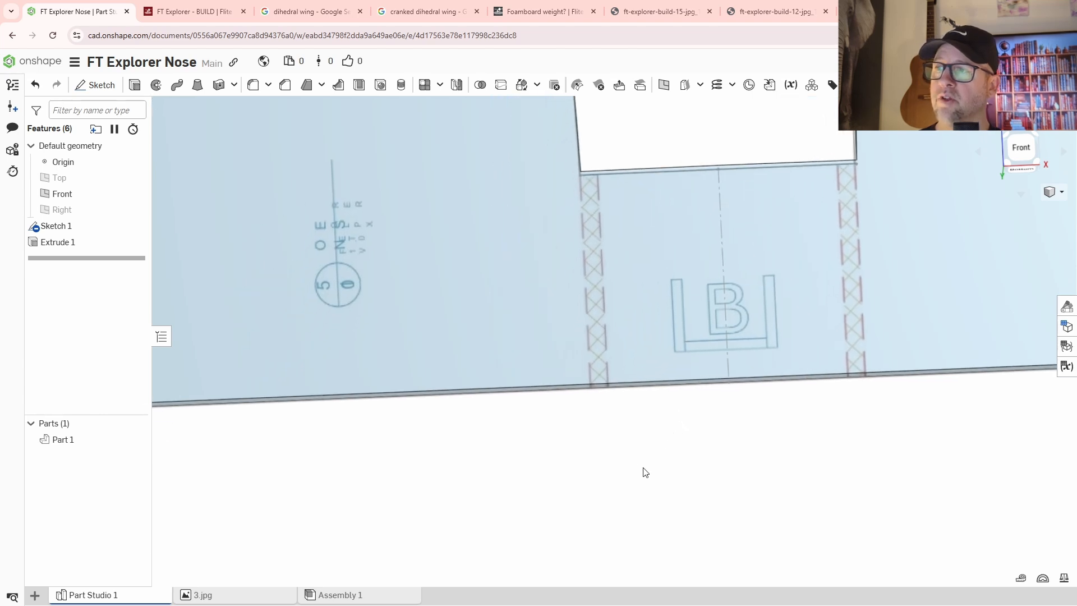
scroll(634, 466, "down", 3)
right_click_drag(649, 488, 658, 473)
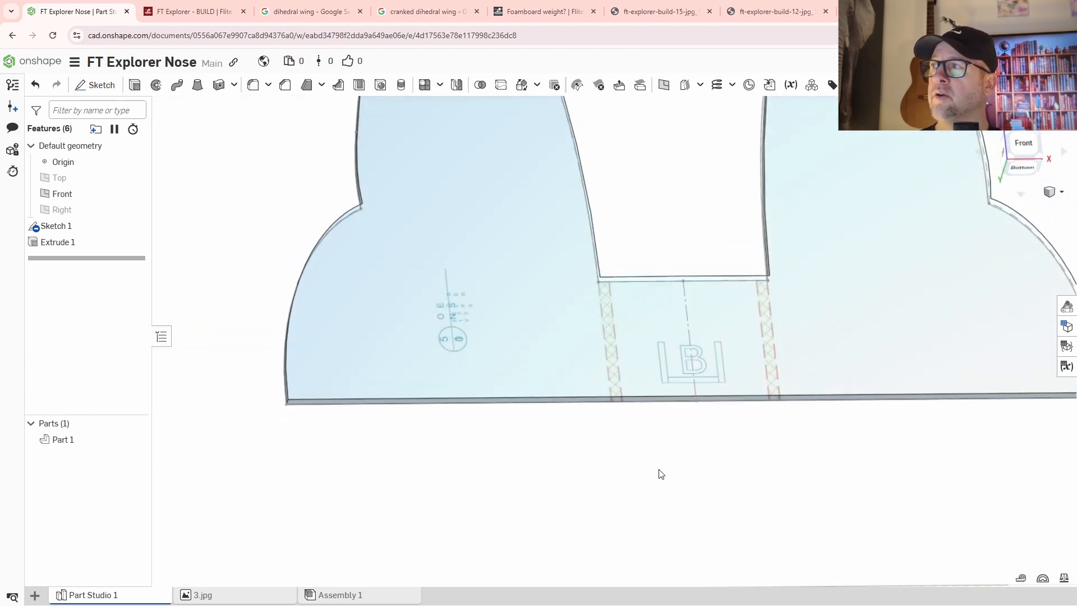
double_click(65, 225)
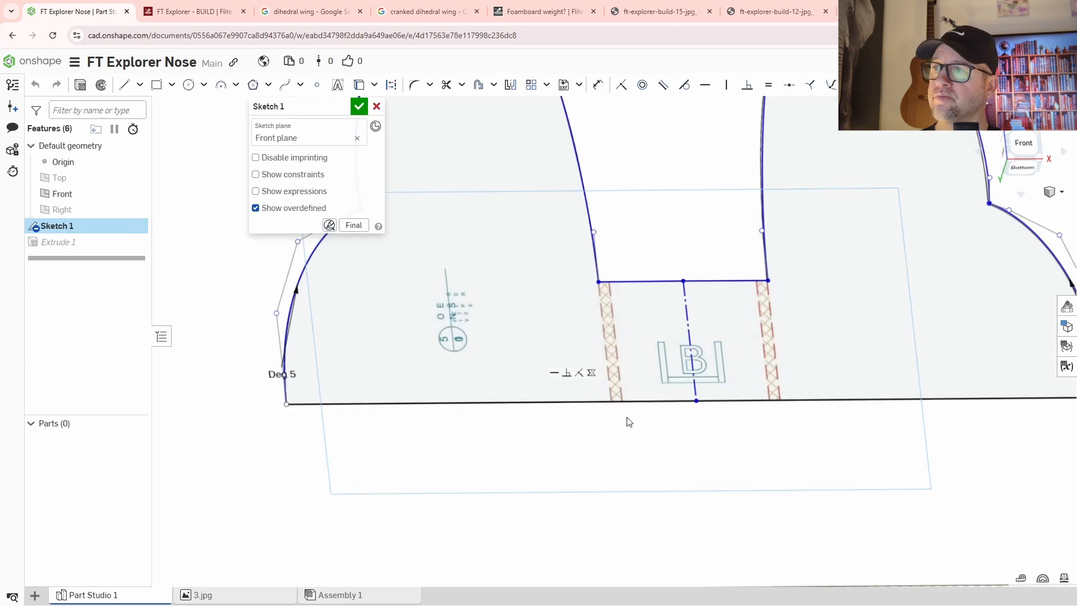
scroll(630, 371, "up", 3)
left_click(1017, 146)
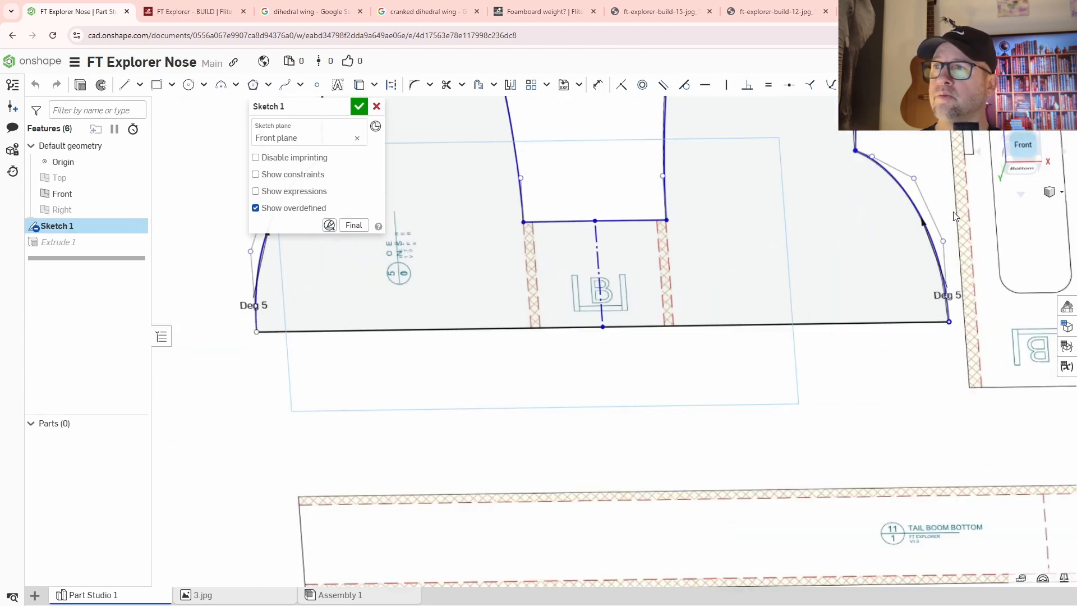
scroll(438, 269, "up", 5)
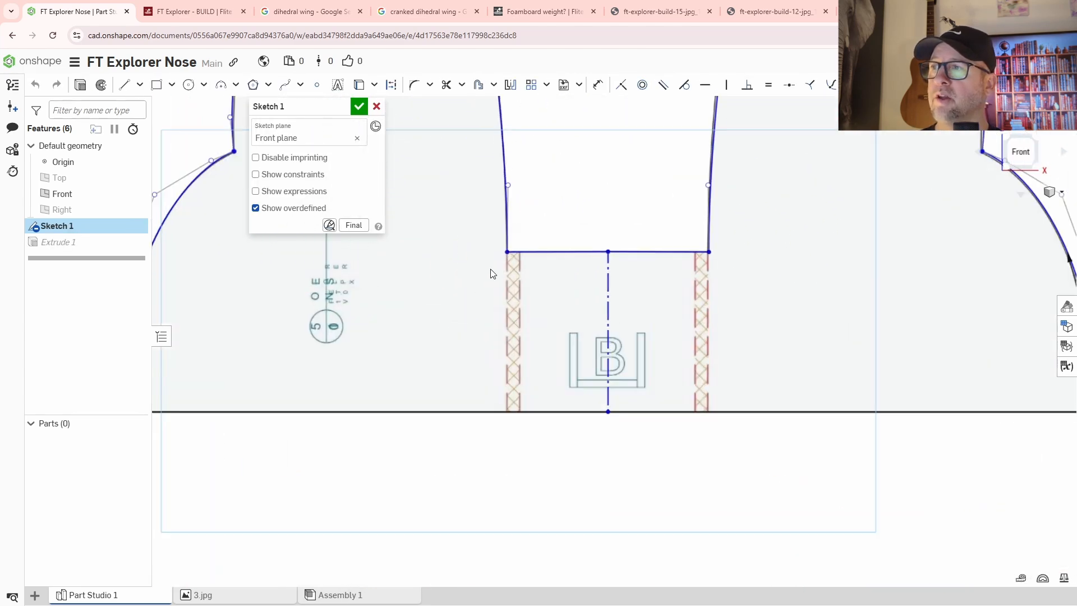
scroll(510, 303, "up", 2)
middle_click_drag(523, 290, 565, 267)
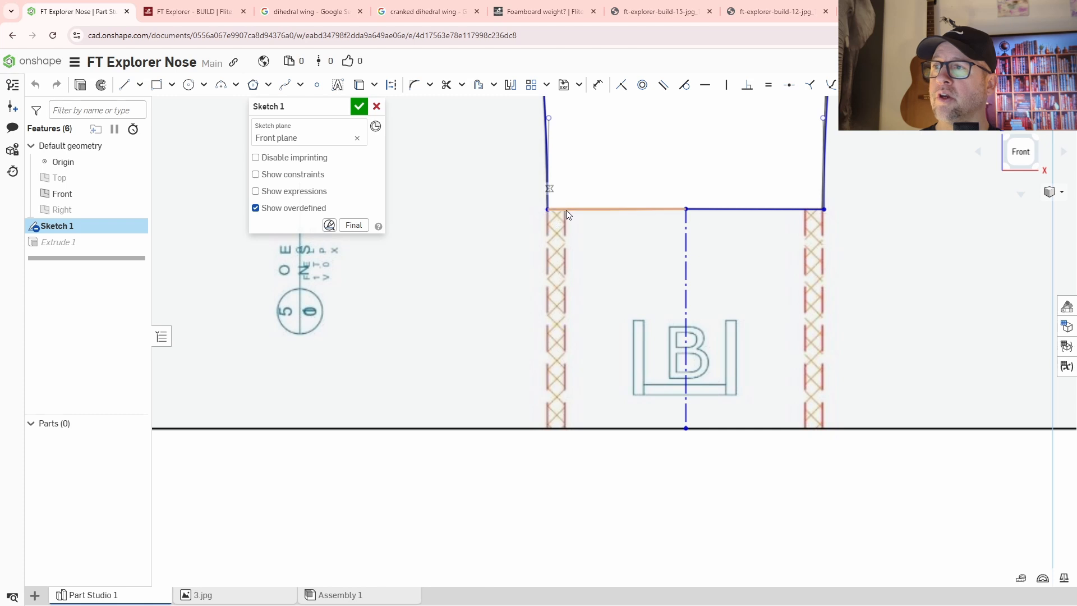
Step: Sketch a corner rectangle about 4.3 mm wide and 54 mm tall over the left hatched strip, from the opening's lower edge to the baseline
left_click(157, 84)
scroll(586, 220, "up", 3)
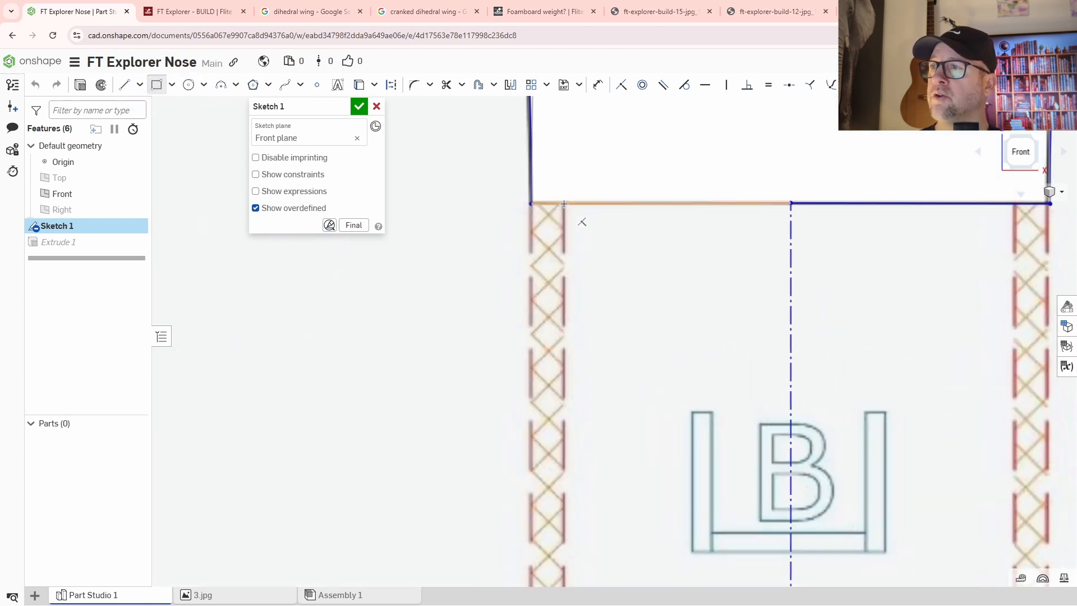
left_click(563, 203)
middle_click_drag(623, 428, 648, 216)
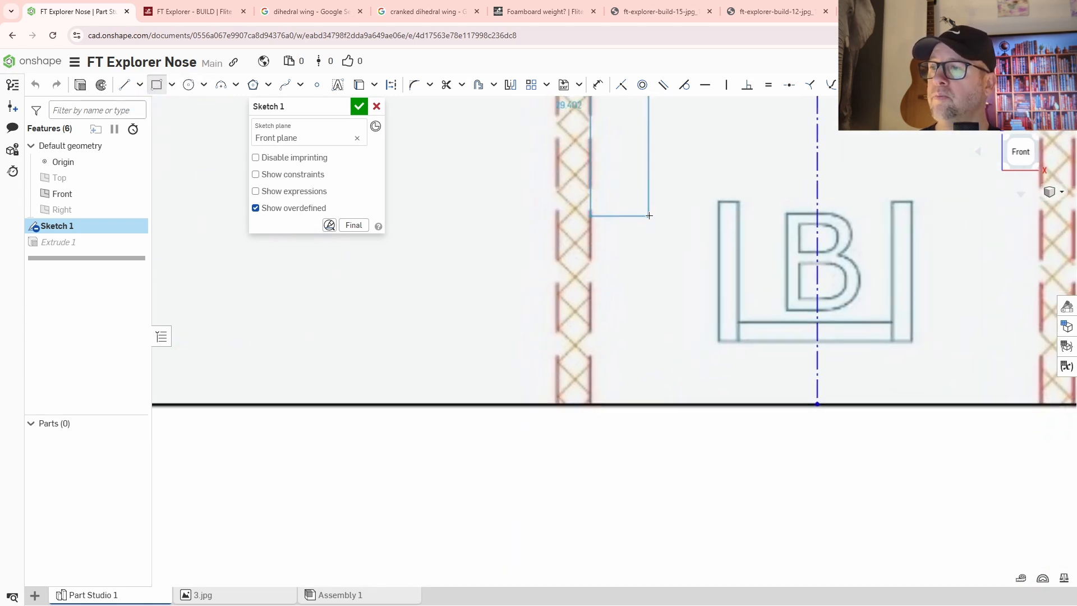
left_click(555, 405)
scroll(625, 409, "down", 3)
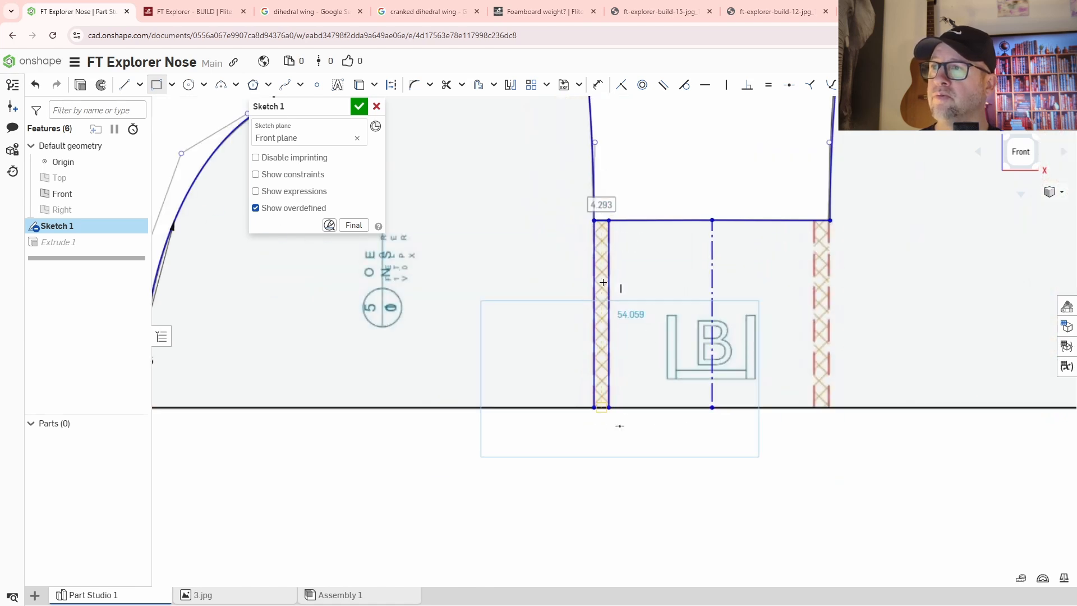
scroll(620, 237, "up", 3)
Step: Draw a vertical line through the middle of the left strip rectangle, from its upper edge to the baseline, and end the line chain
key("l")
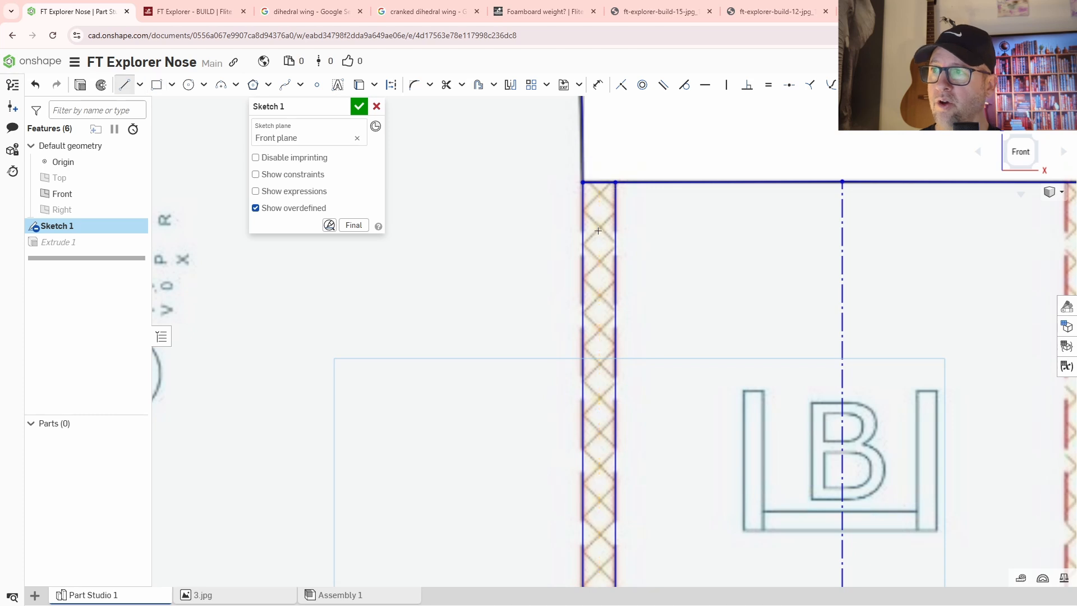
key("Escape")
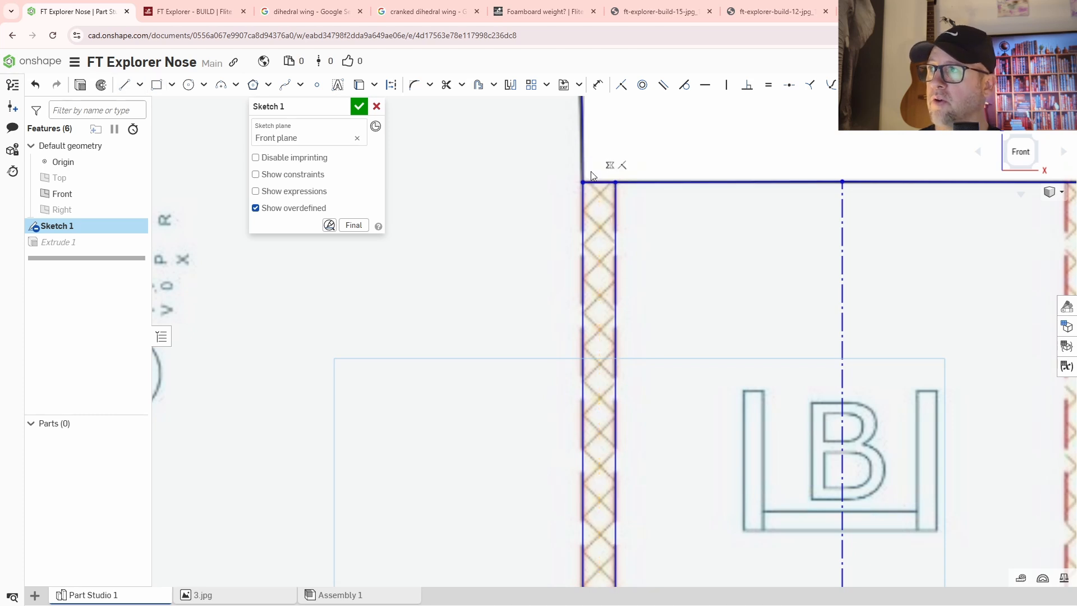
left_click(124, 85)
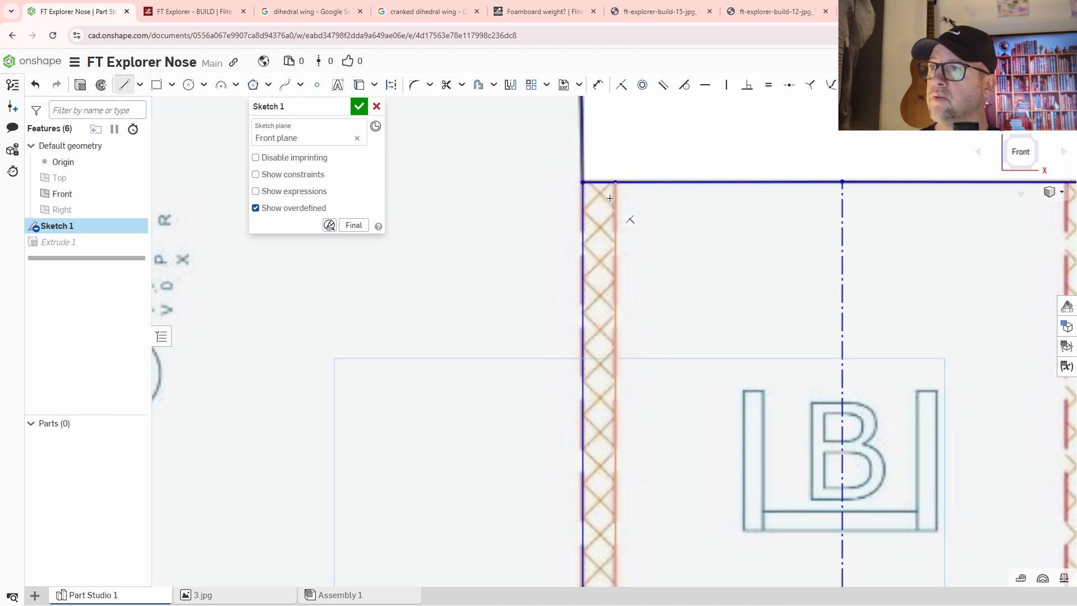
left_click(599, 182)
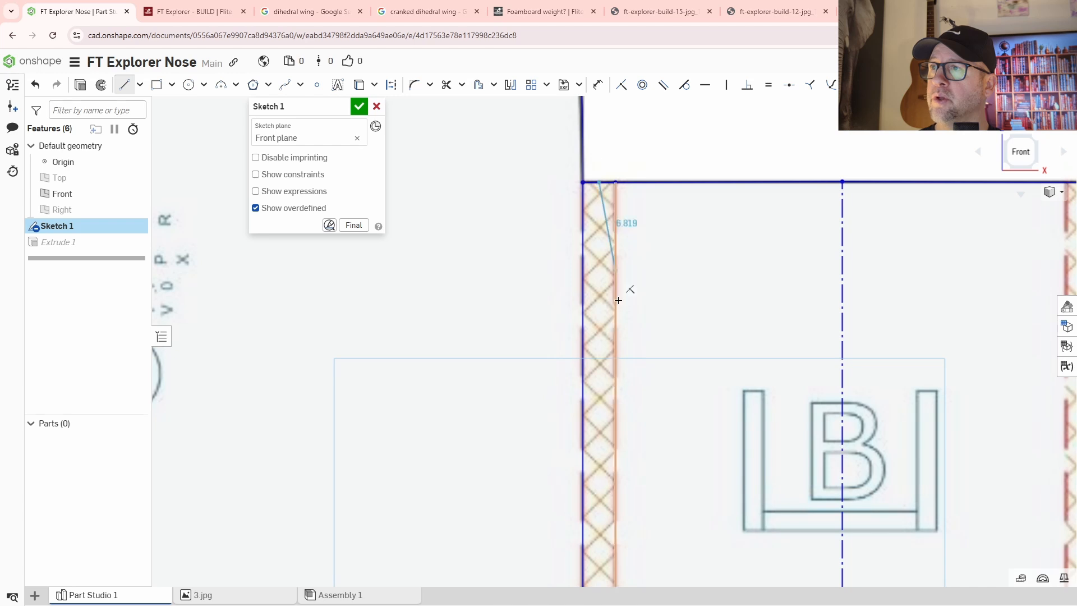
scroll(649, 372, "down", 2)
scroll(584, 354, "up", 5)
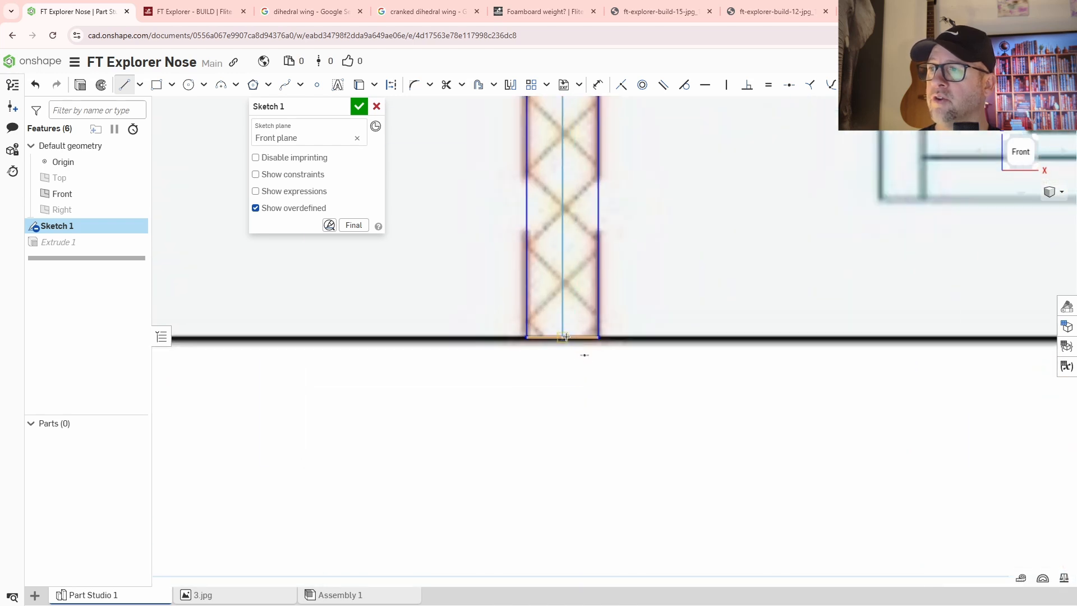
left_click(578, 355)
right_click(638, 393)
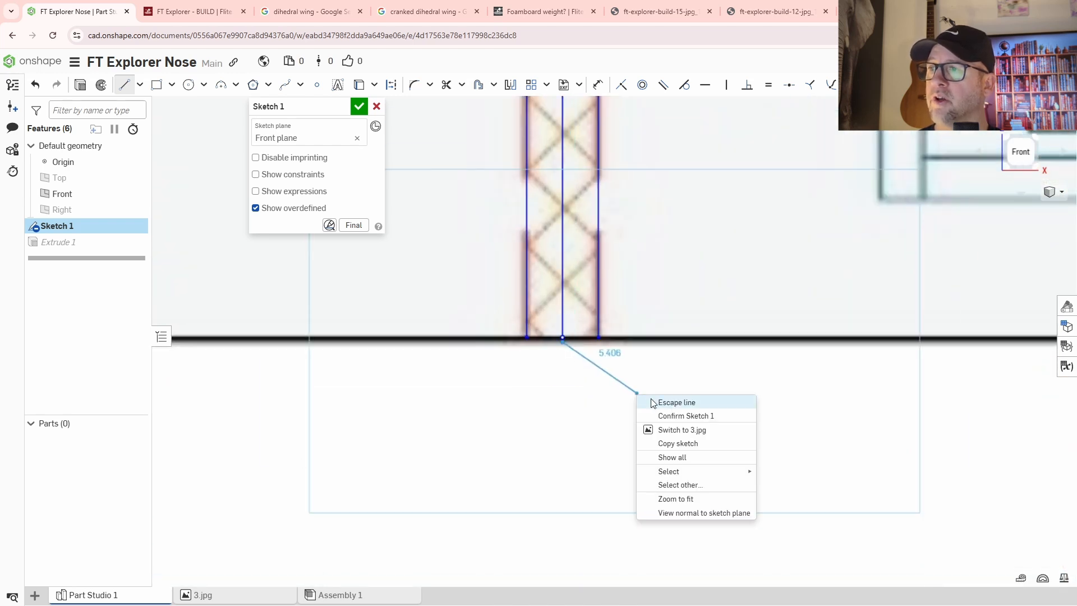
left_click(651, 402)
scroll(644, 435, "down", 2)
scroll(682, 354, "down", 2)
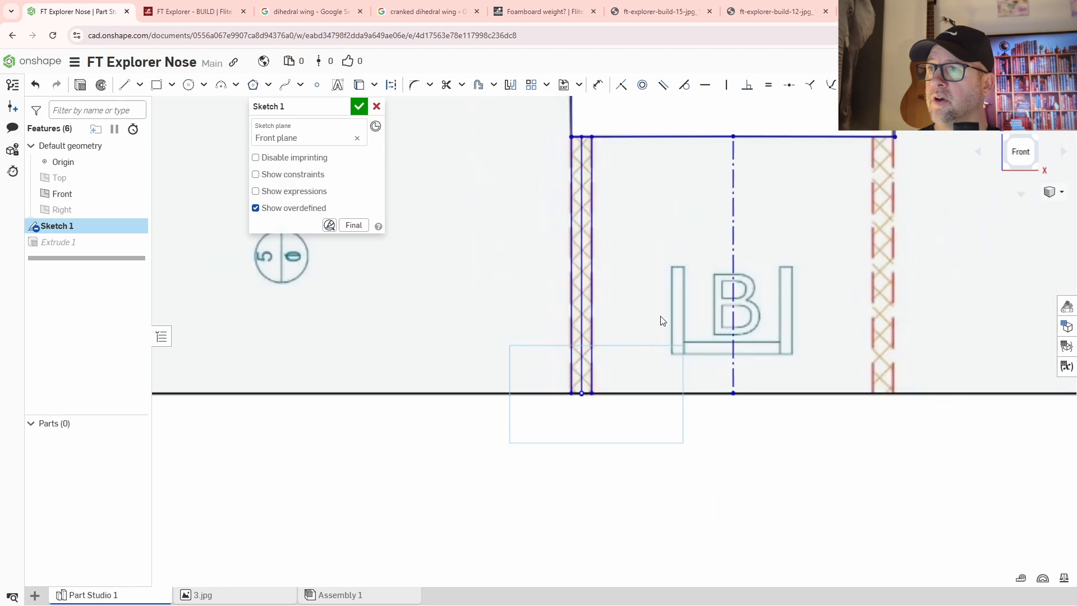
middle_click_drag(692, 325, 686, 374)
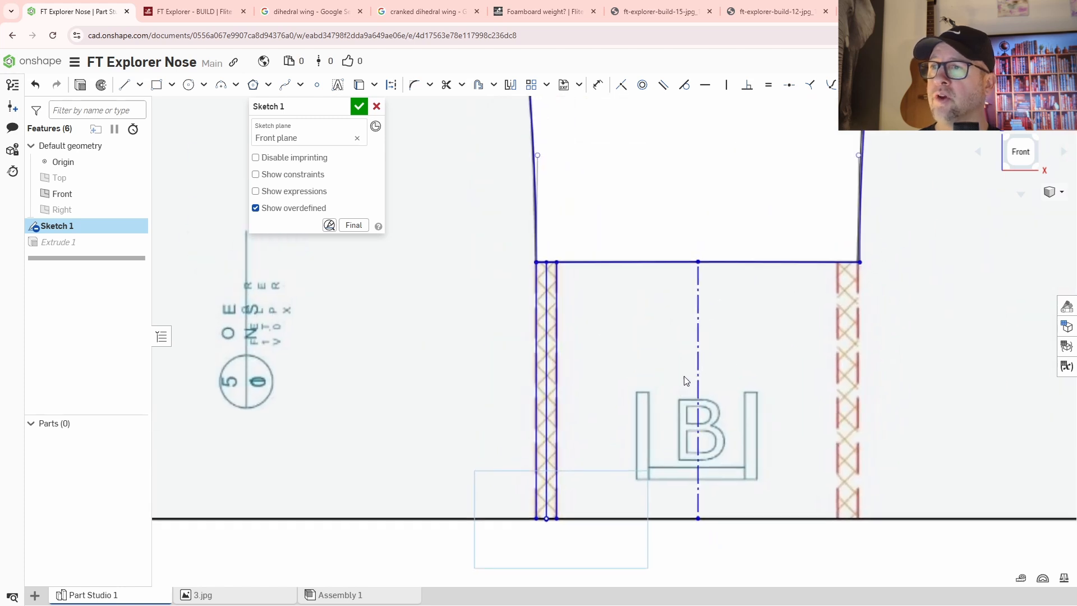
mouse_move(622, 363)
middle_mouse_down()
mouse_move(642, 338)
mouse_move(592, 380)
middle_mouse_up()
scroll(518, 364, "up", 2)
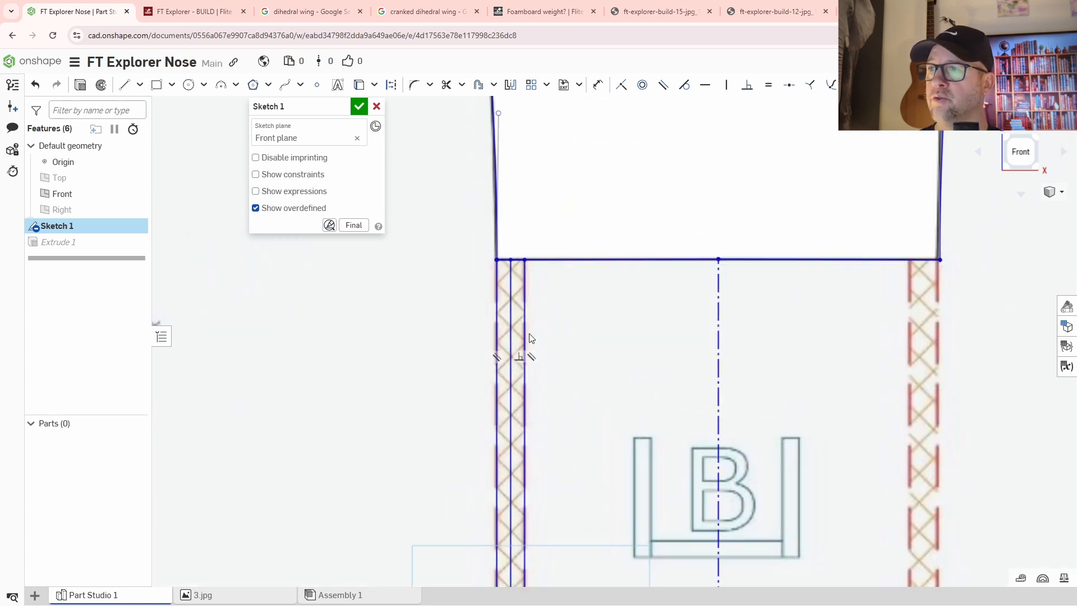
Step: Trim away the right half of the nose outline from the centreline outward, including its base line, opening edge and tall lobe
scroll(594, 423, "down", 3)
scroll(671, 427, "down", 2)
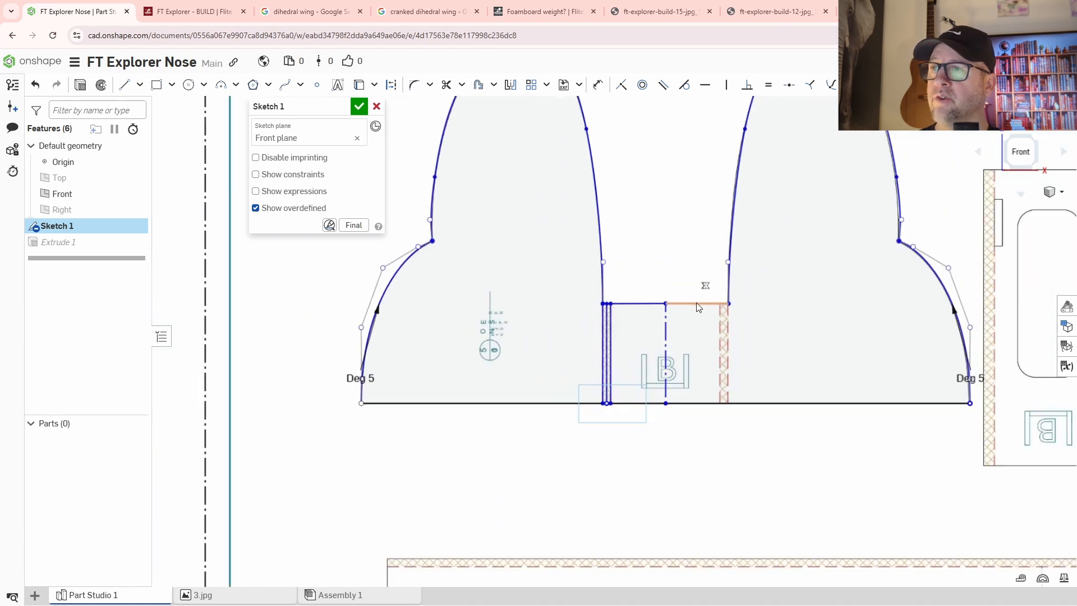
middle_click_drag(766, 340, 710, 385)
middle_click_drag(762, 256, 701, 289)
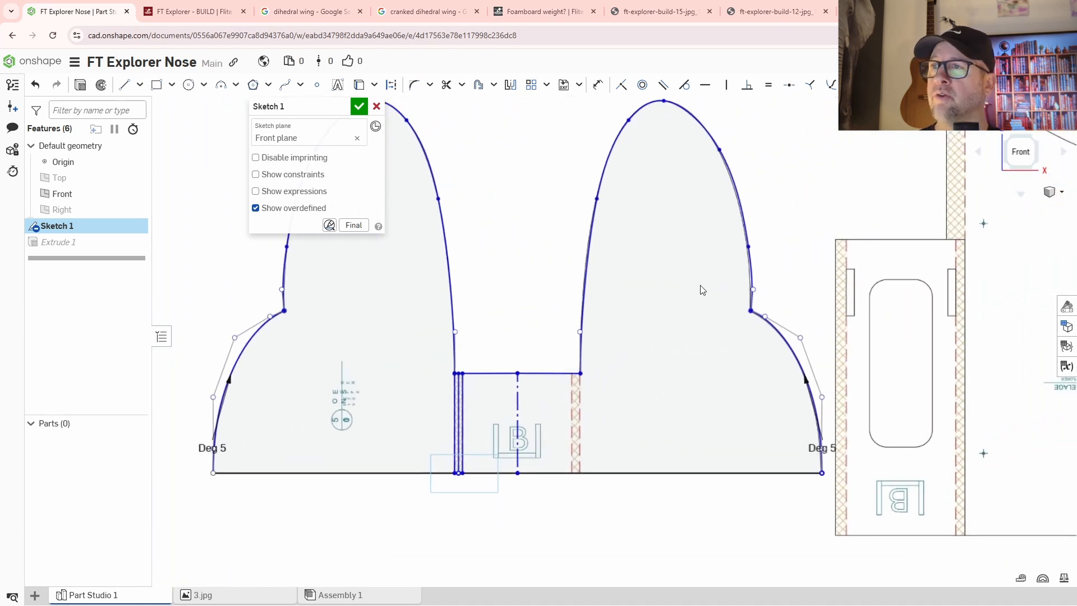
mouse_move(552, 405)
middle_mouse_down()
mouse_move(594, 404)
mouse_move(475, 343)
middle_mouse_up()
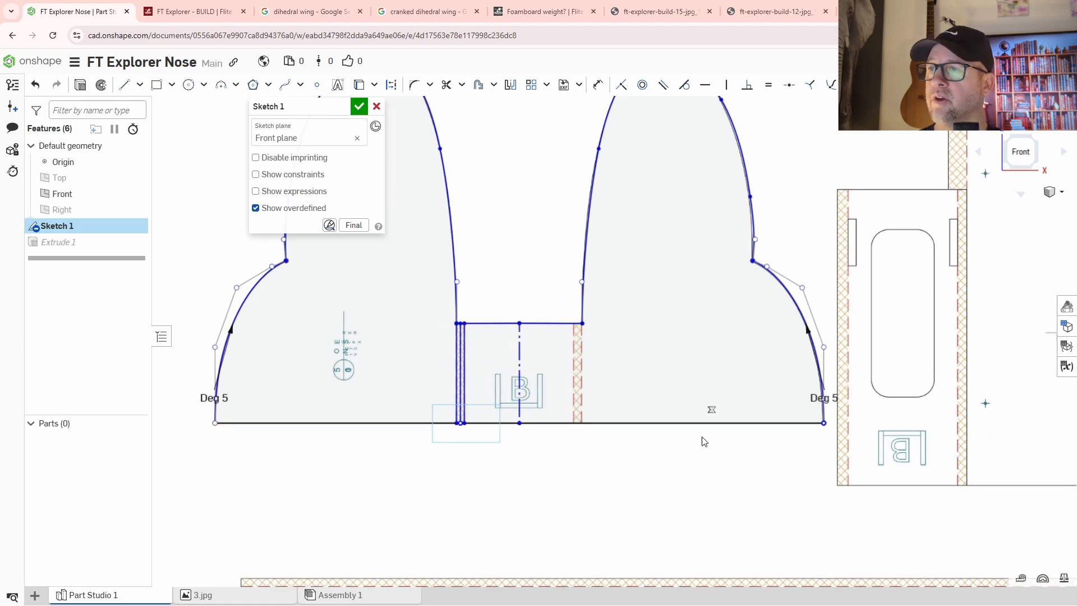
mouse_move(701, 439)
middle_mouse_down()
mouse_move(693, 453)
mouse_move(680, 404)
mouse_move(679, 430)
mouse_move(643, 393)
middle_mouse_up()
key("m")
left_click_drag(490, 347, 523, 501)
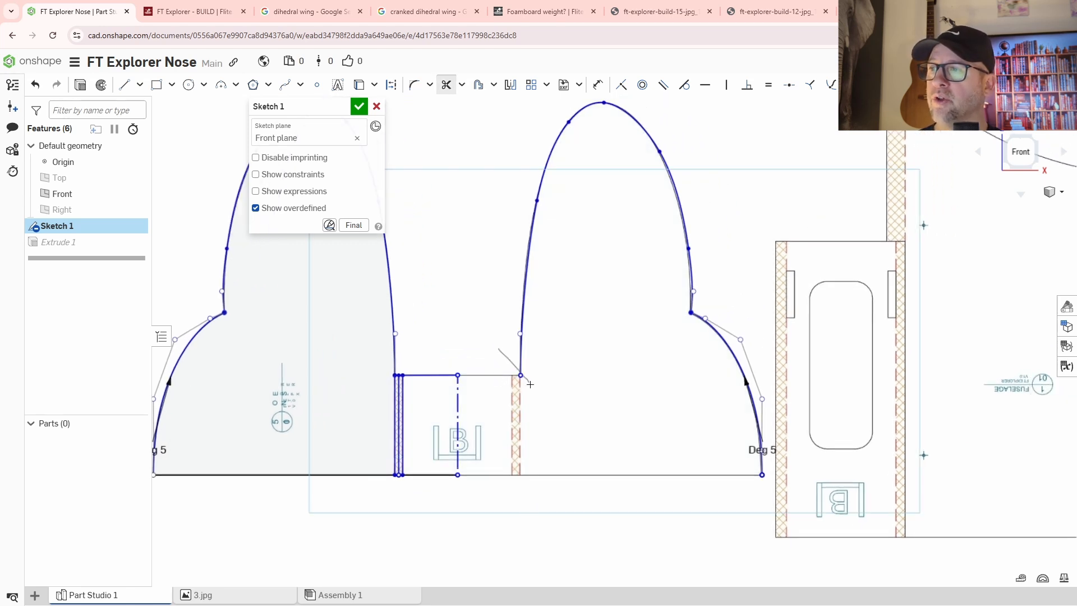
left_click_drag(530, 384, 529, 383)
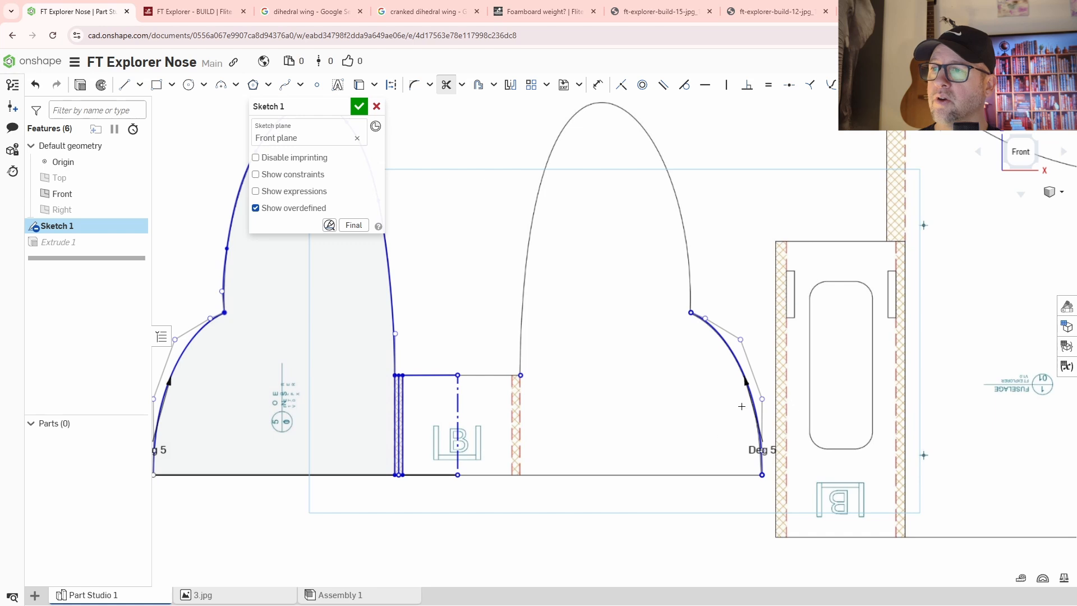
middle_click_drag(673, 383, 539, 338)
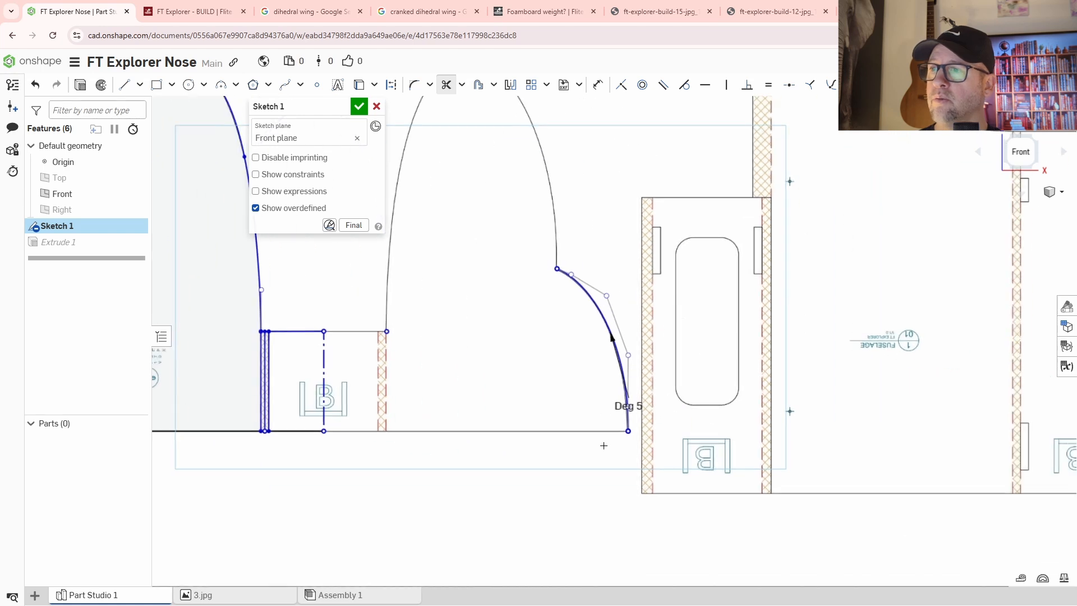
scroll(603, 444, "up", 3)
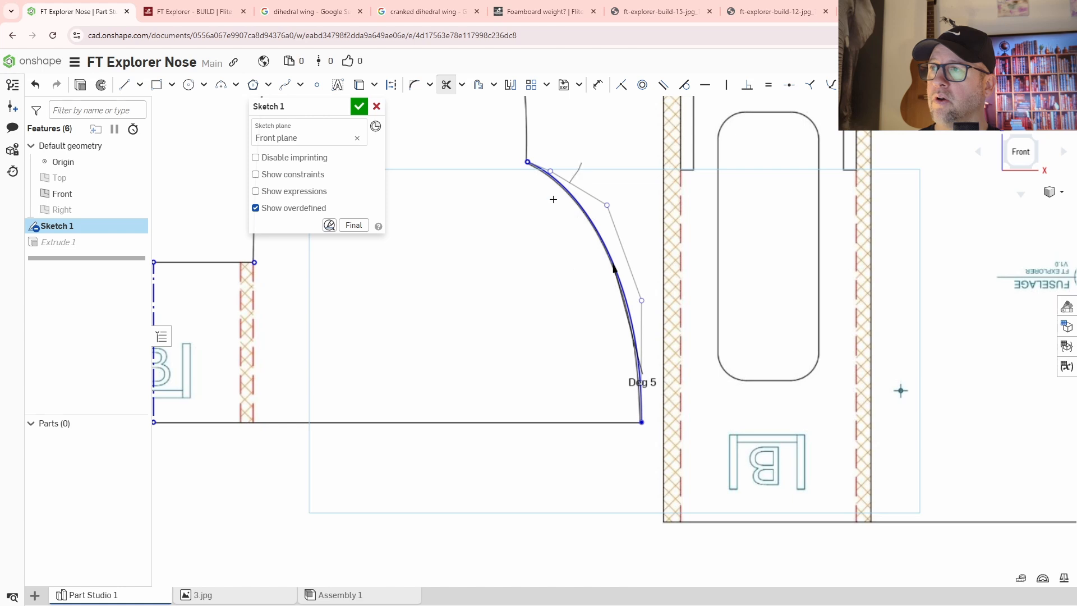
key("Escape")
left_click_drag(557, 150, 527, 198)
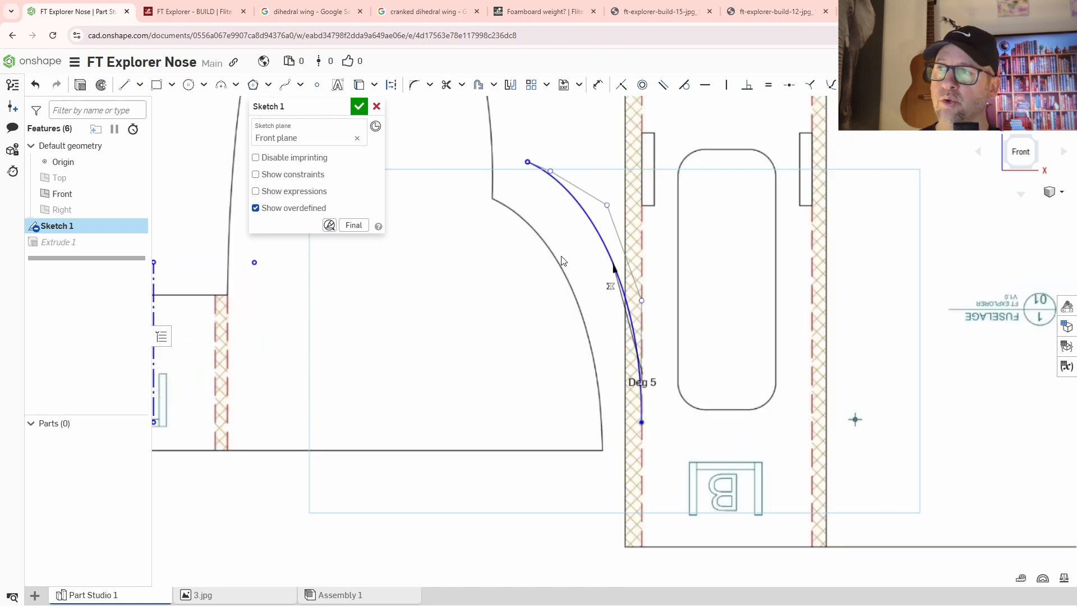
key("ctrl+z")
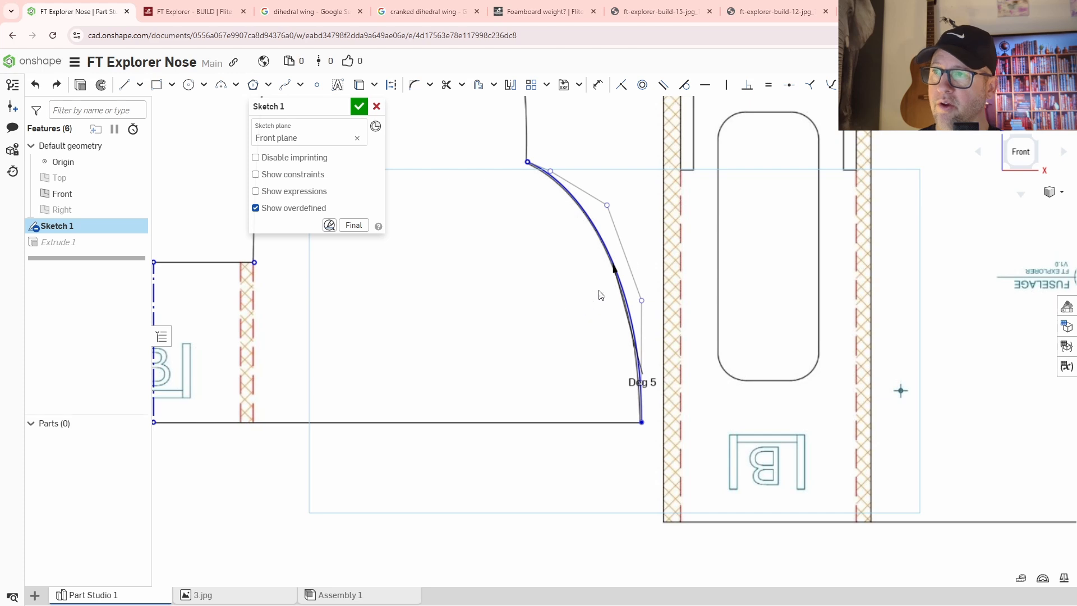
Step: Delete the remaining curved shoulder at the outer edge of the right half of the outline
left_click(609, 246)
key("Delete")
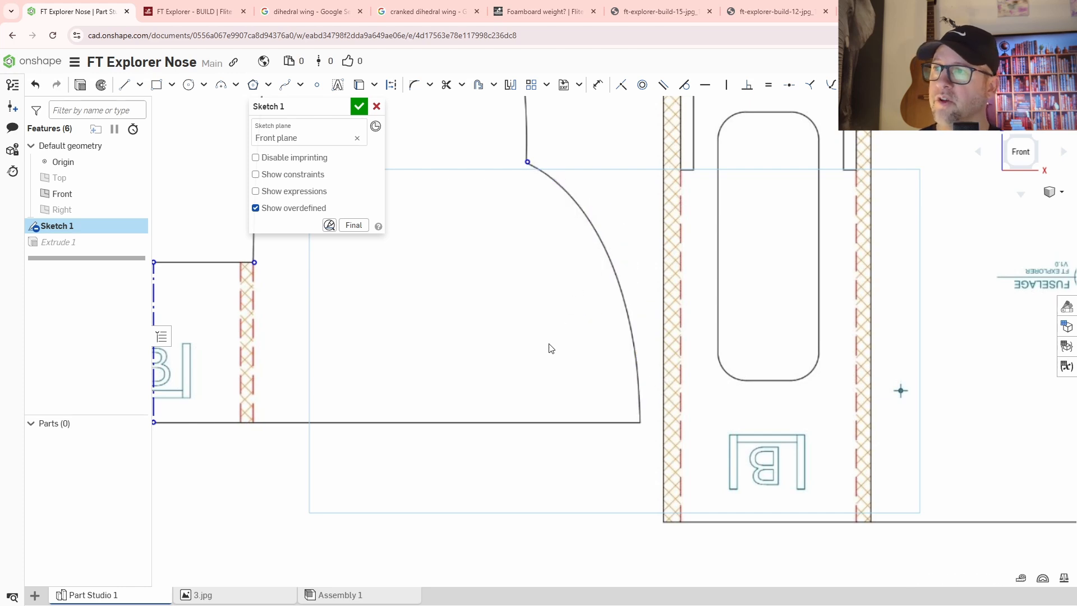
middle_click_drag(414, 360, 601, 347)
middle_click_drag(511, 329, 589, 390)
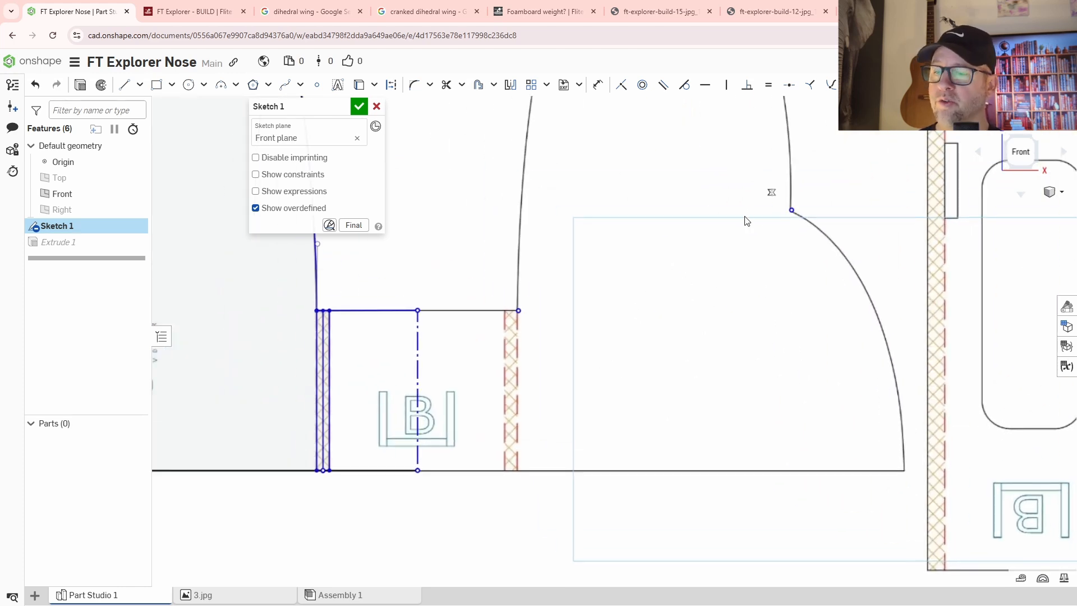
Step: Trim the stray endpoints left at the right shoulder and the opening's right corner, and accept the sketch edits
key("m")
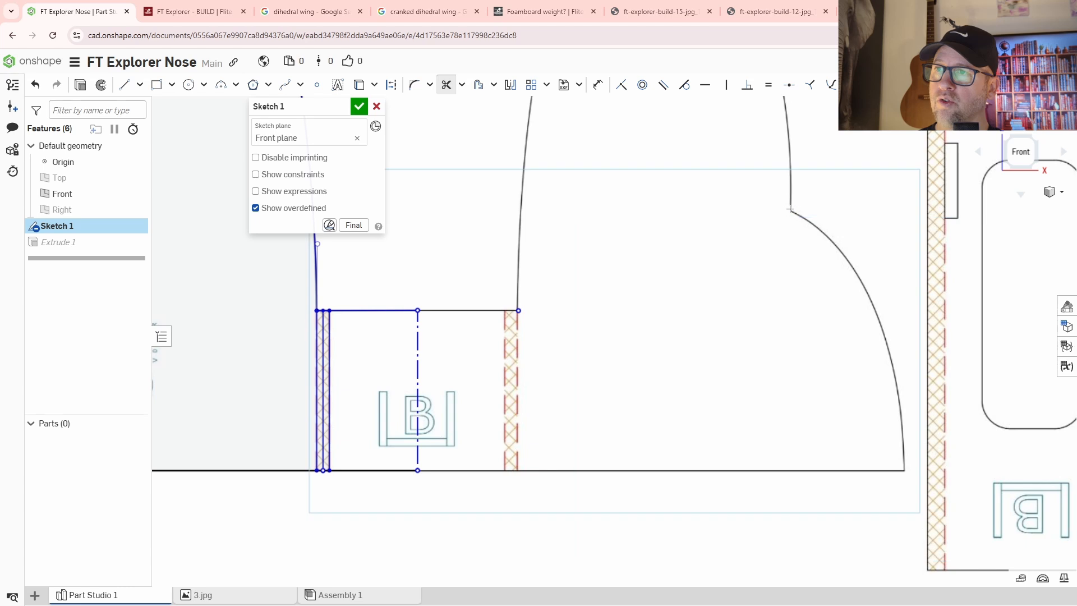
middle_click_drag(556, 389, 622, 351)
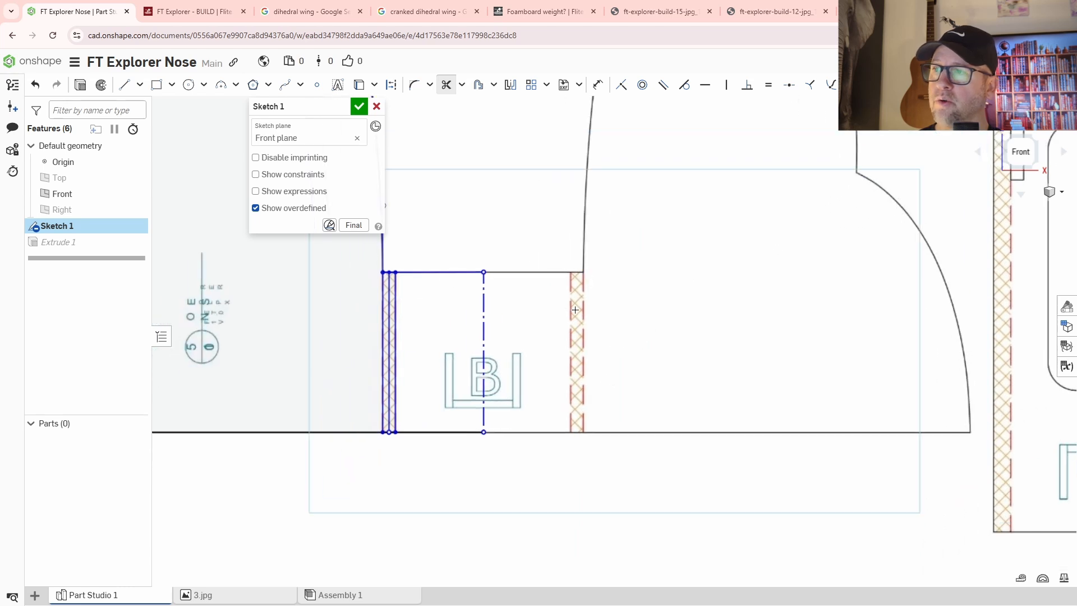
scroll(535, 344, "down", 3)
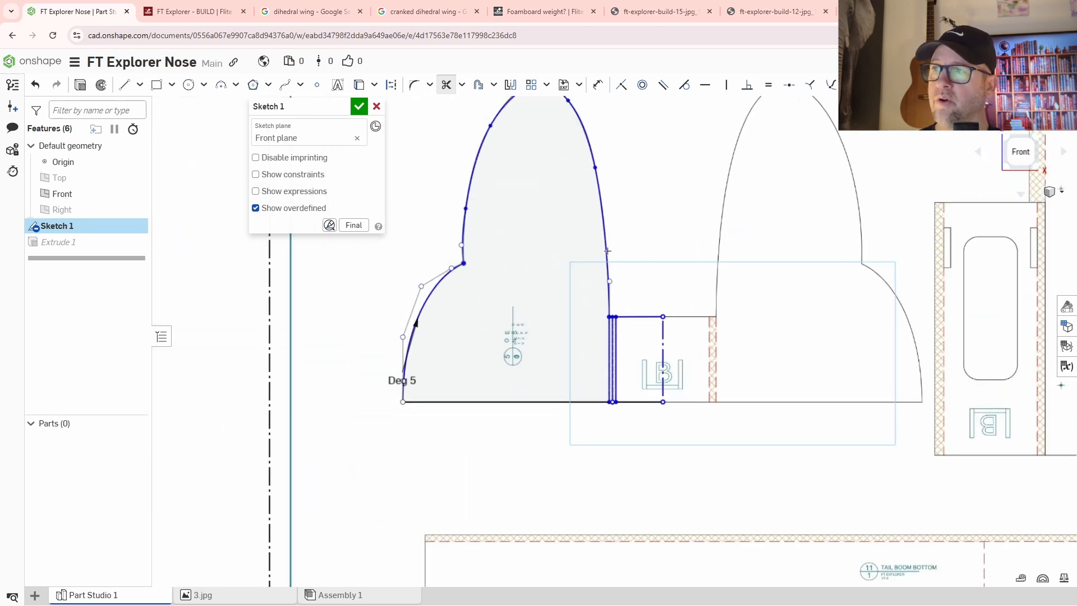
left_click(359, 107)
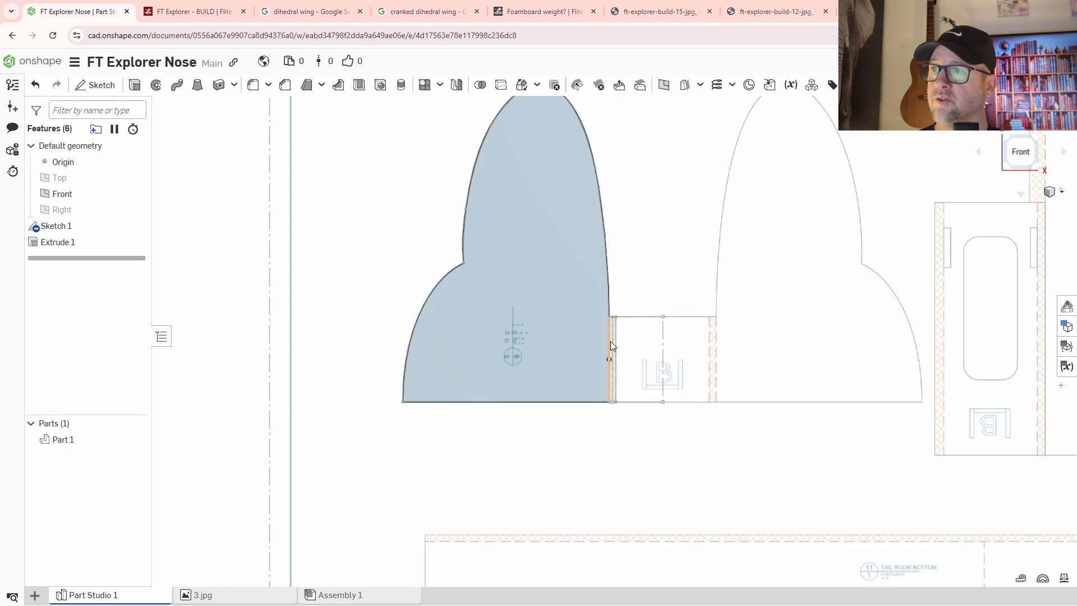
scroll(628, 365, "up", 3)
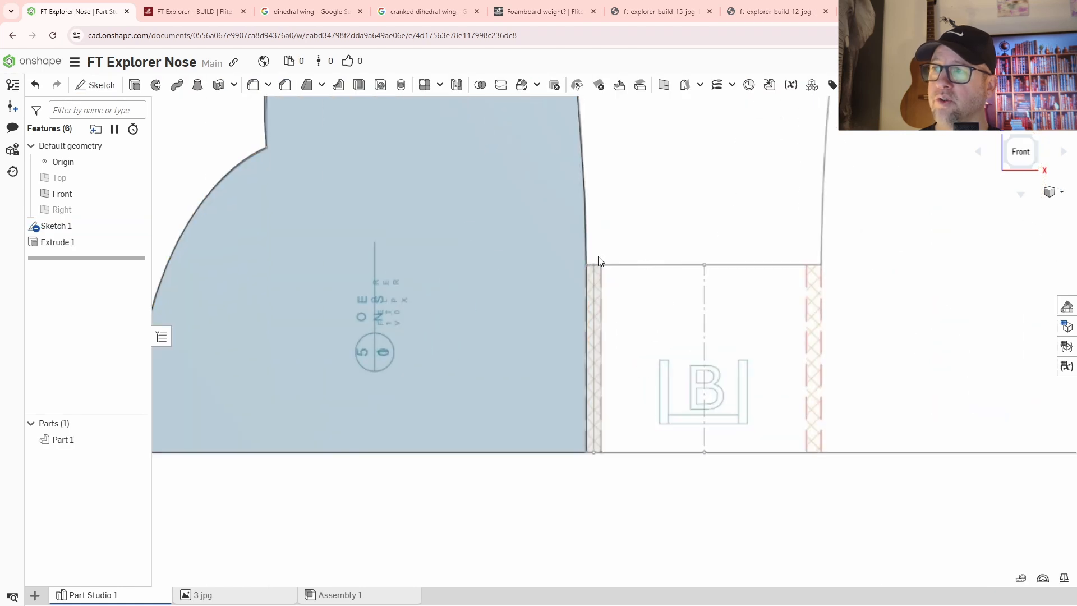
middle_click_drag(656, 356, 539, 267)
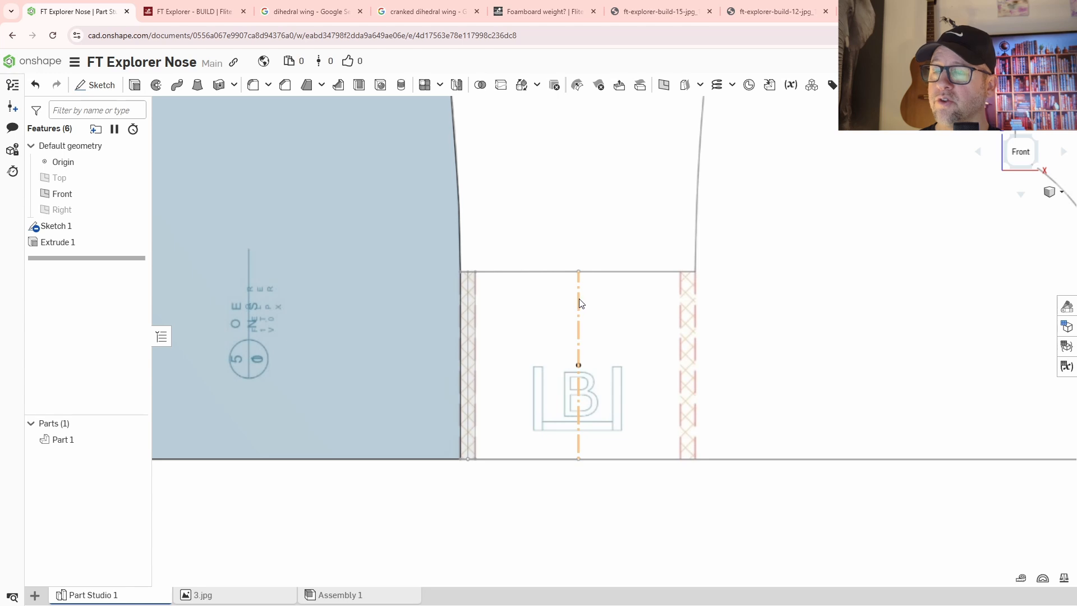
Step: Reopen Sketch 1 for editing and convert the construction centreline through the B label into a regular line
double_click(580, 333)
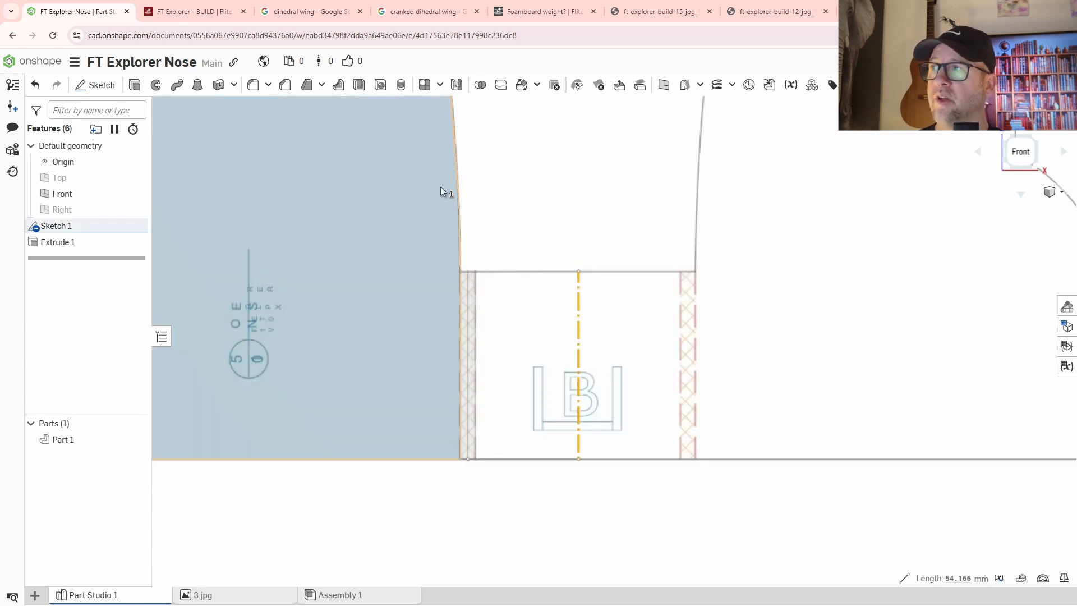
left_click(294, 106)
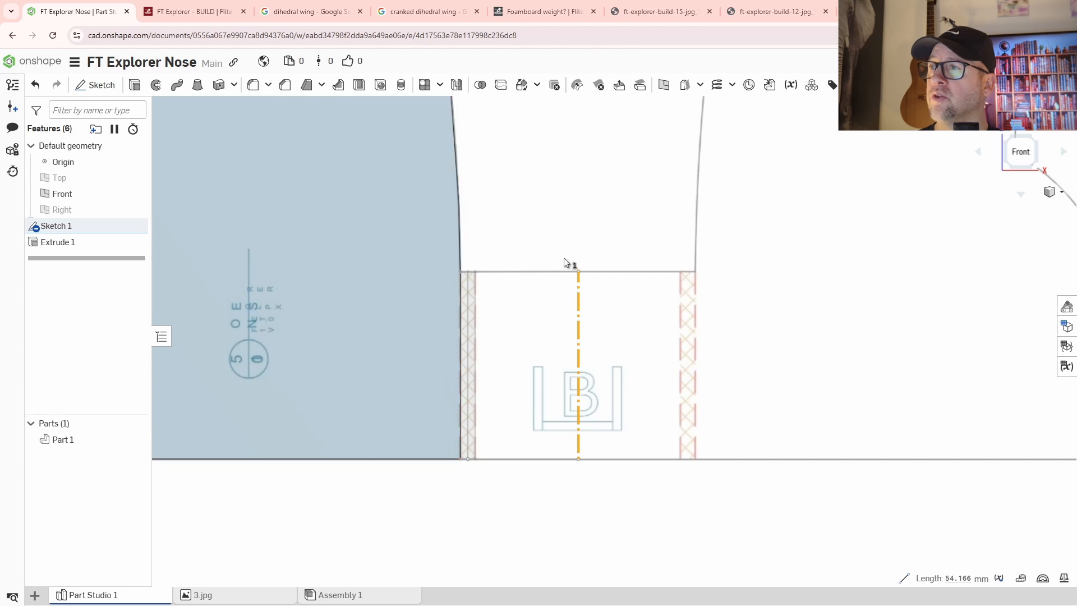
double_click(53, 226)
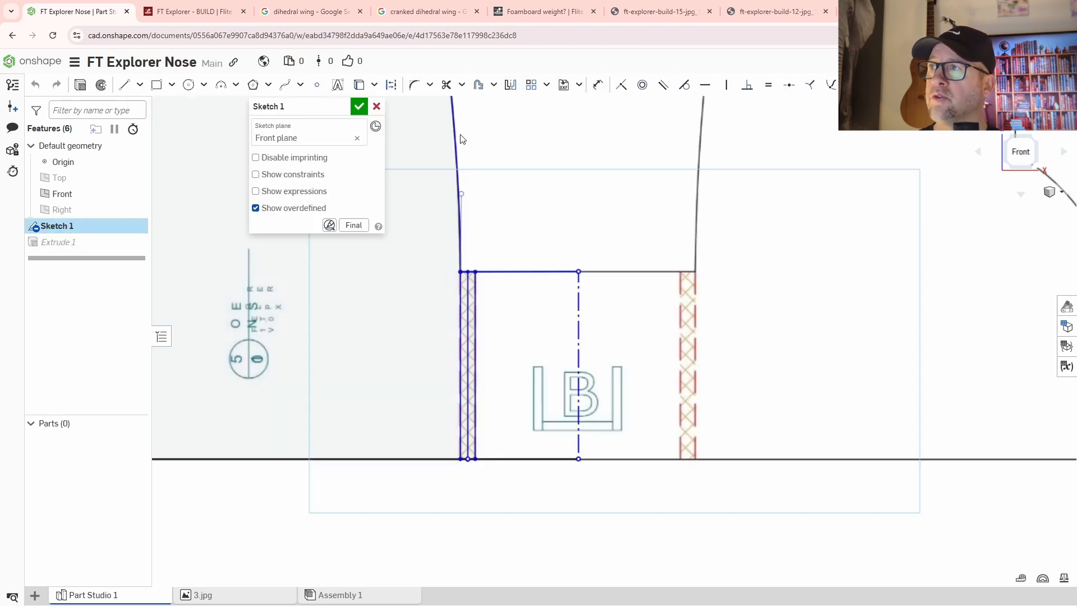
left_click(575, 290)
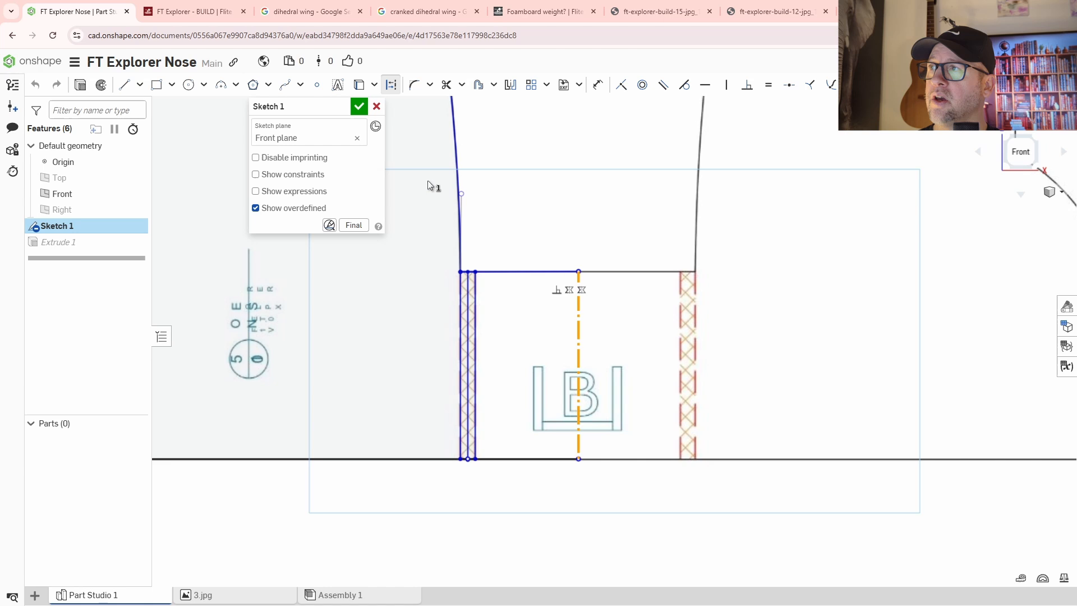
left_click(391, 87)
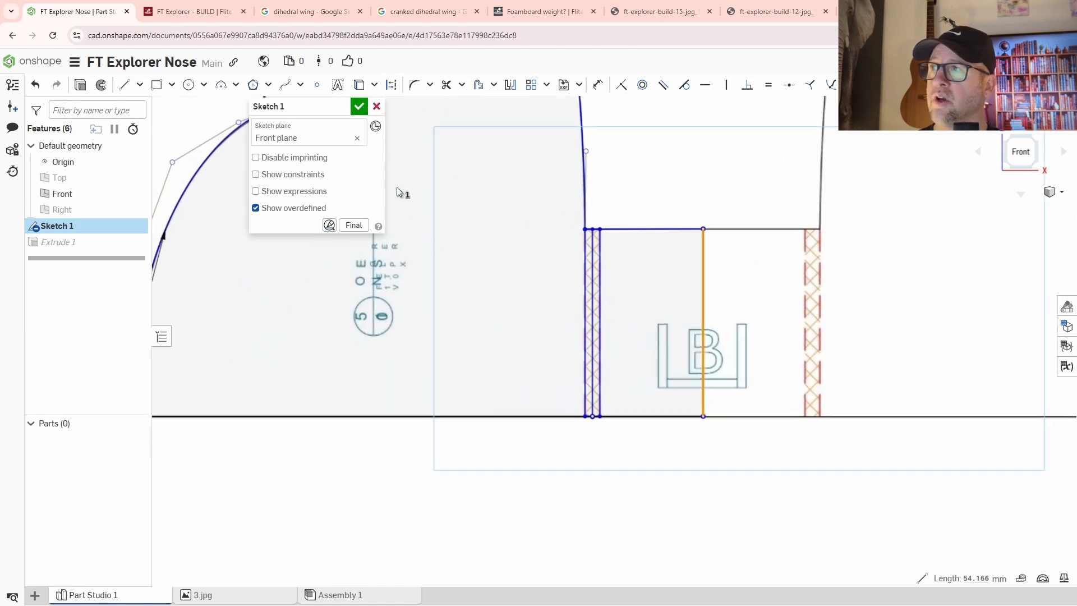
scroll(604, 268, "up", 3)
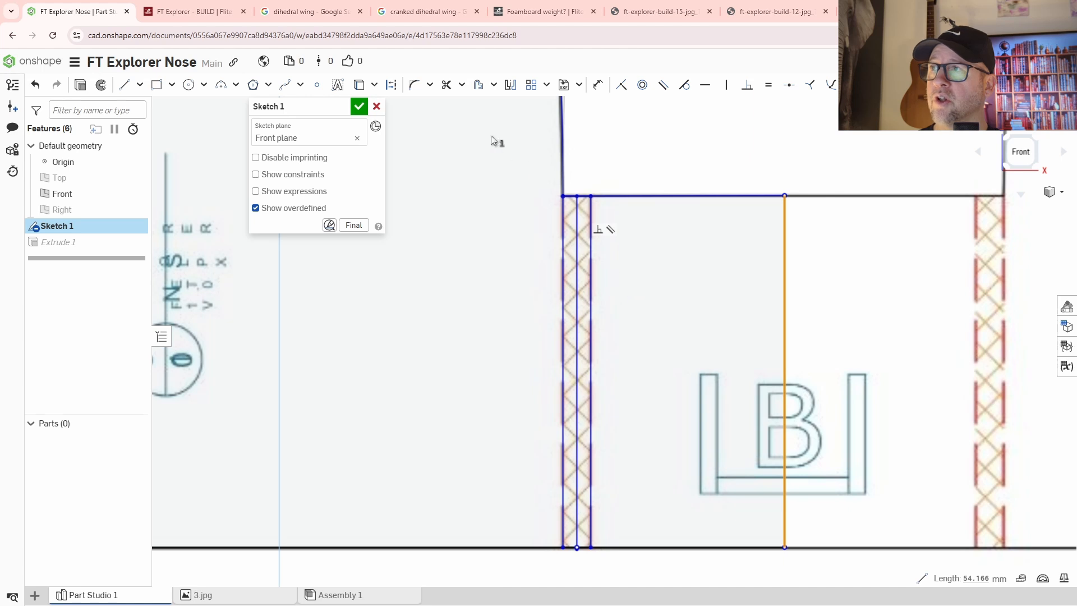
left_click(415, 86)
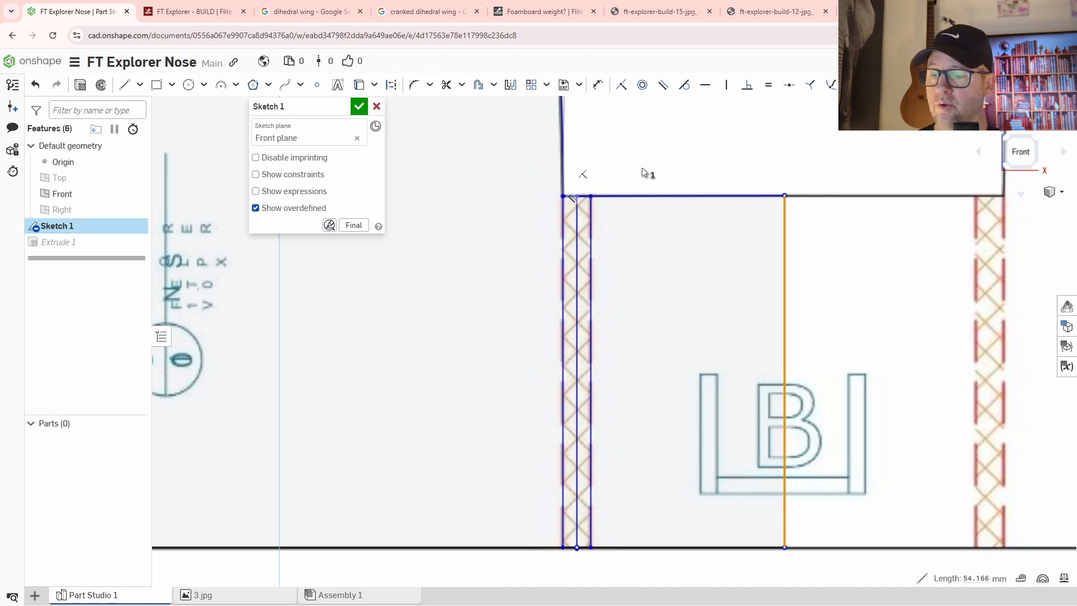
key("Escape")
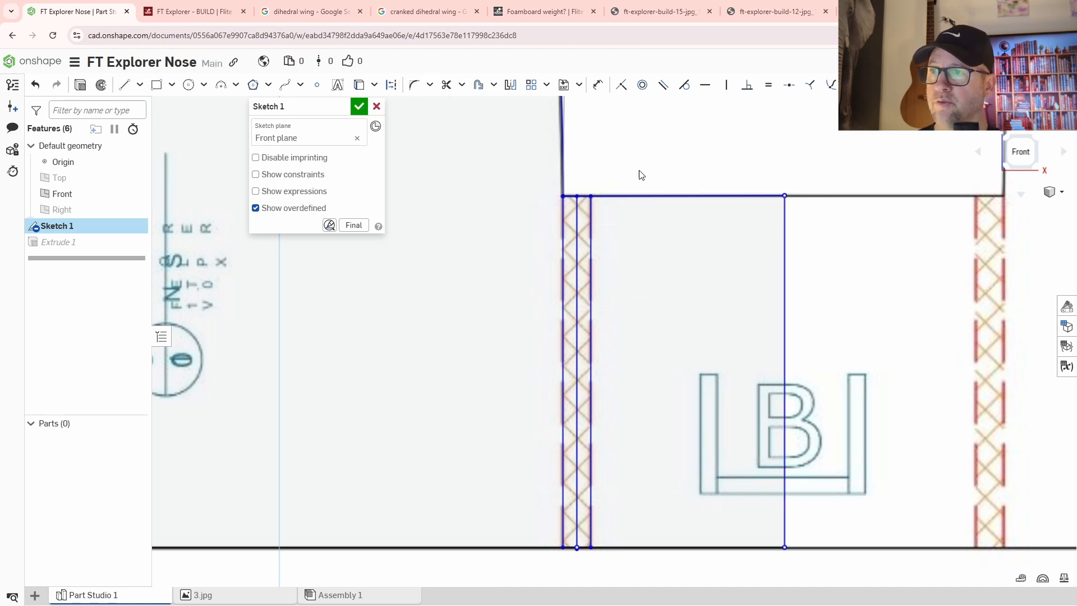
Step: Convert the three vertical lines of the hatched left strip to construction geometry and accept the sketch
left_click(562, 269)
left_click(576, 281)
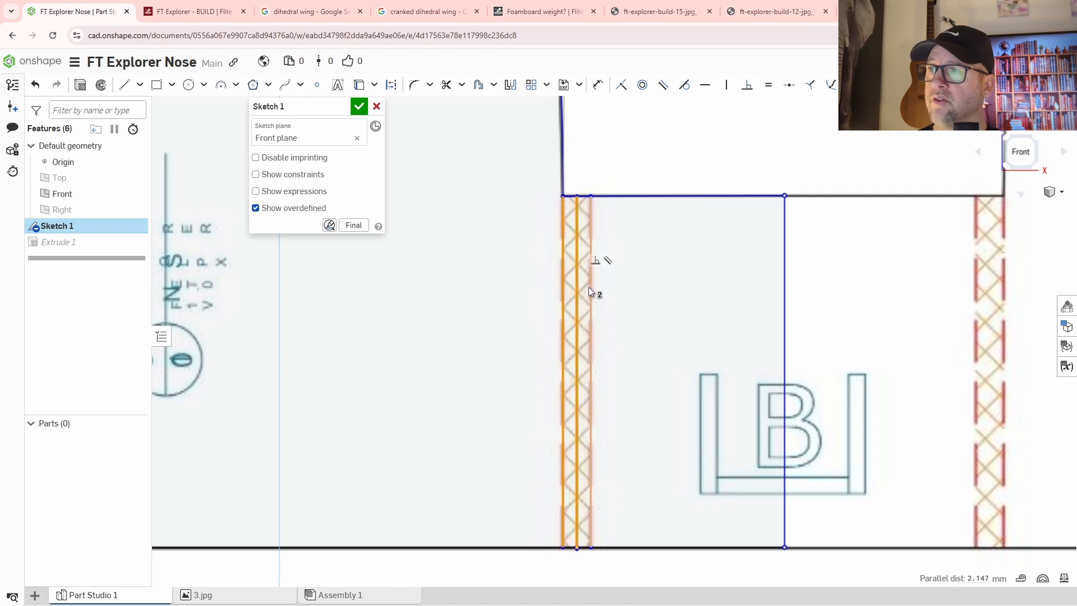
left_click(590, 288)
scroll(586, 197, "up", 2)
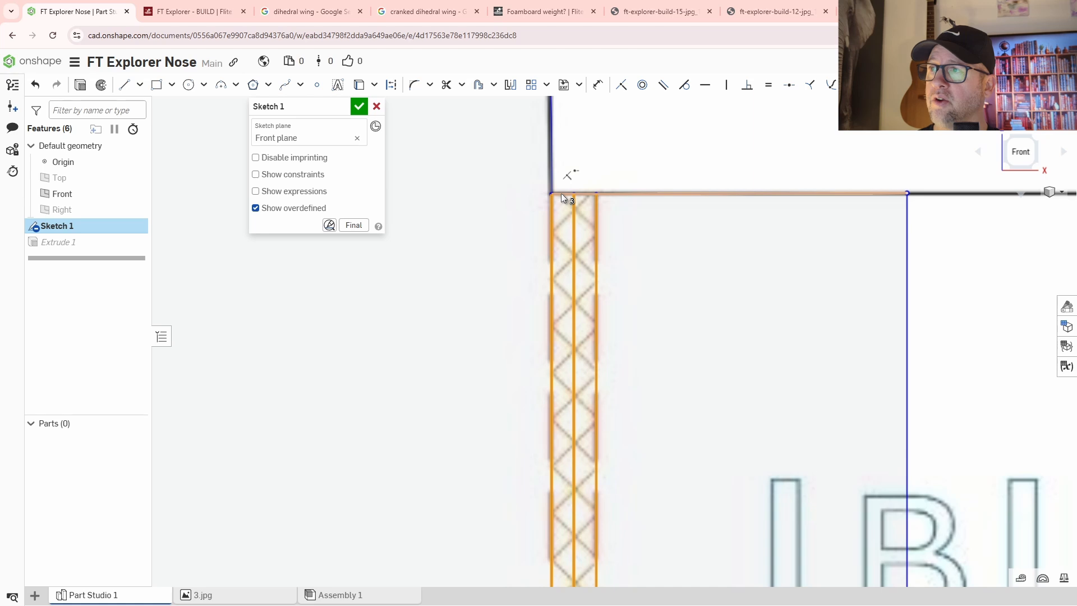
left_click(391, 85)
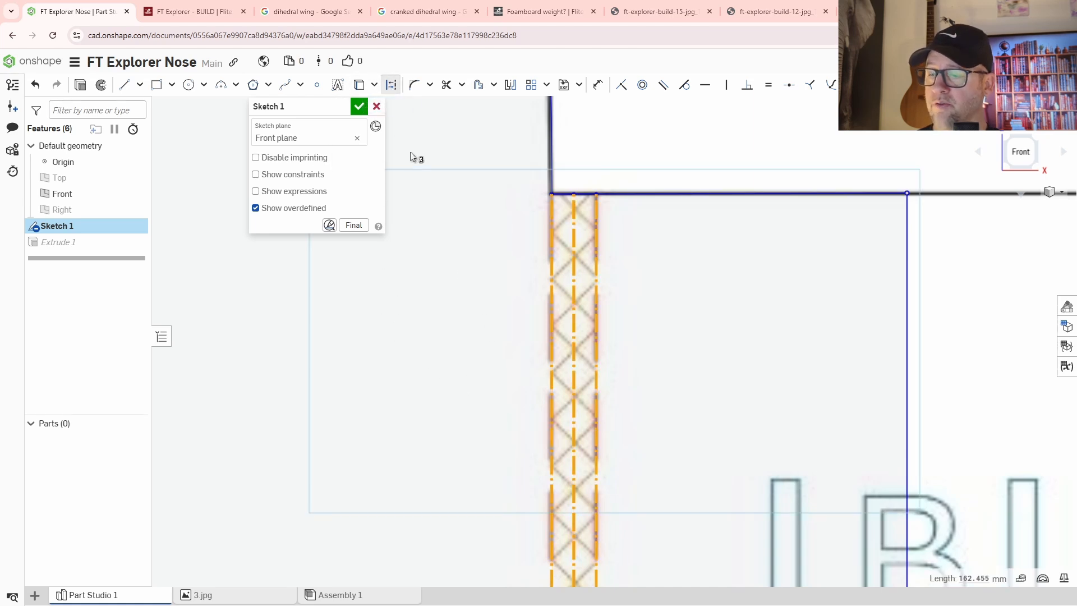
scroll(481, 447, "down", 5)
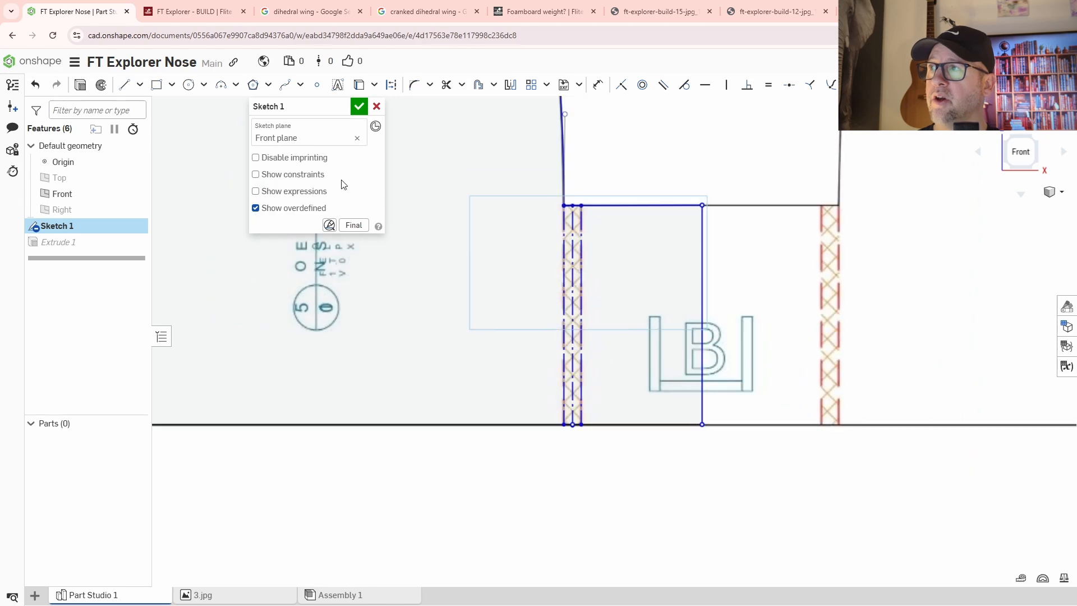
left_click(359, 106)
Step: Split the extruded part along the middle of the hatched strip, using a mate connector at the strip's base midpoint and keeping both sides
scroll(562, 437, "down", 3)
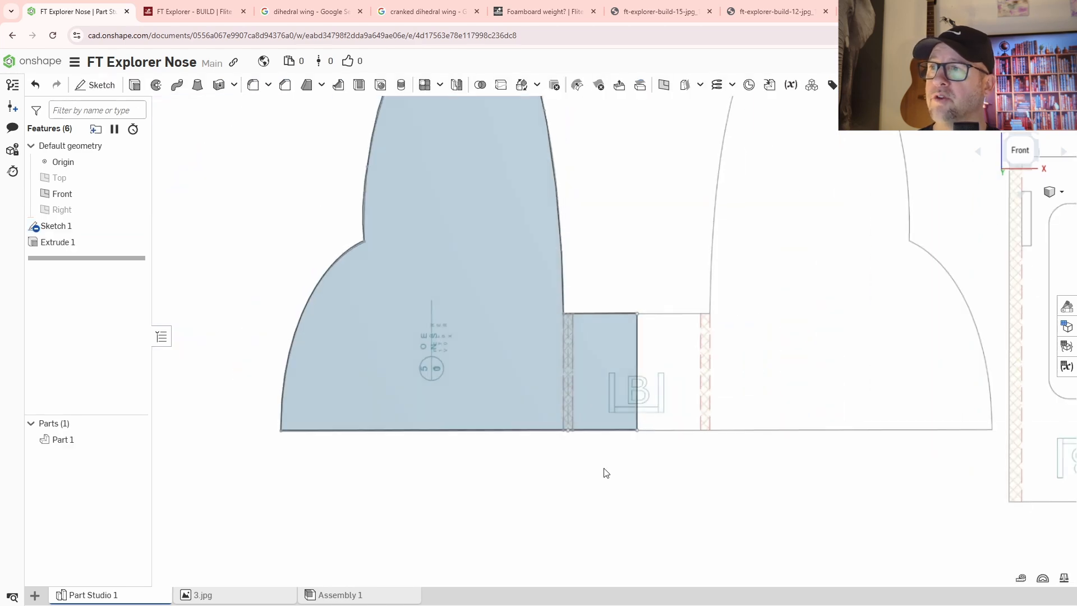
right_click_drag(605, 472, 617, 379)
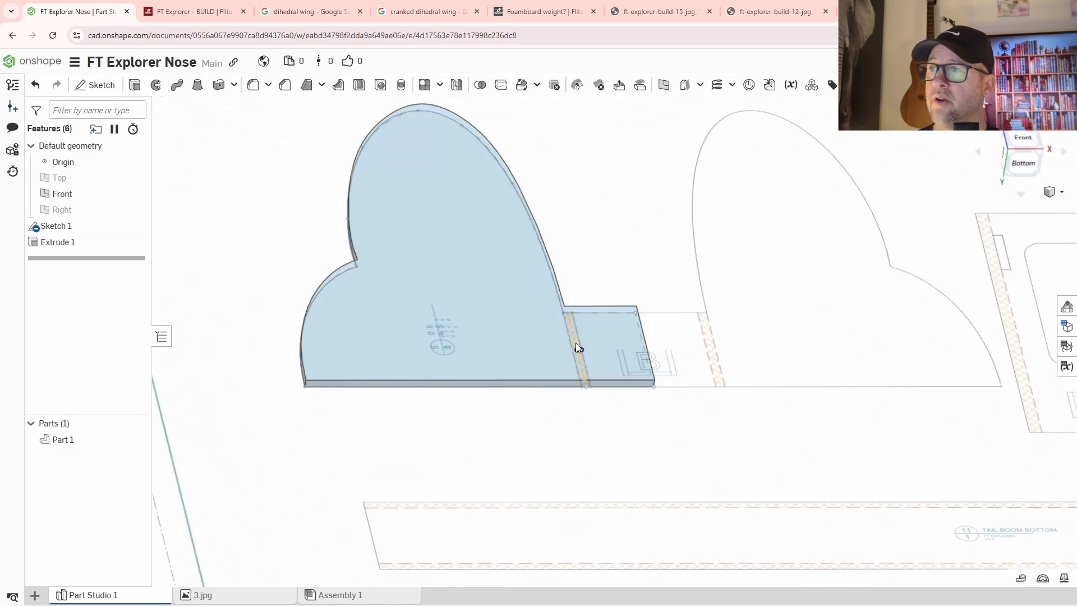
mouse_move(575, 342)
right_mouse_down()
mouse_move(581, 362)
mouse_move(581, 341)
mouse_move(629, 401)
right_mouse_up()
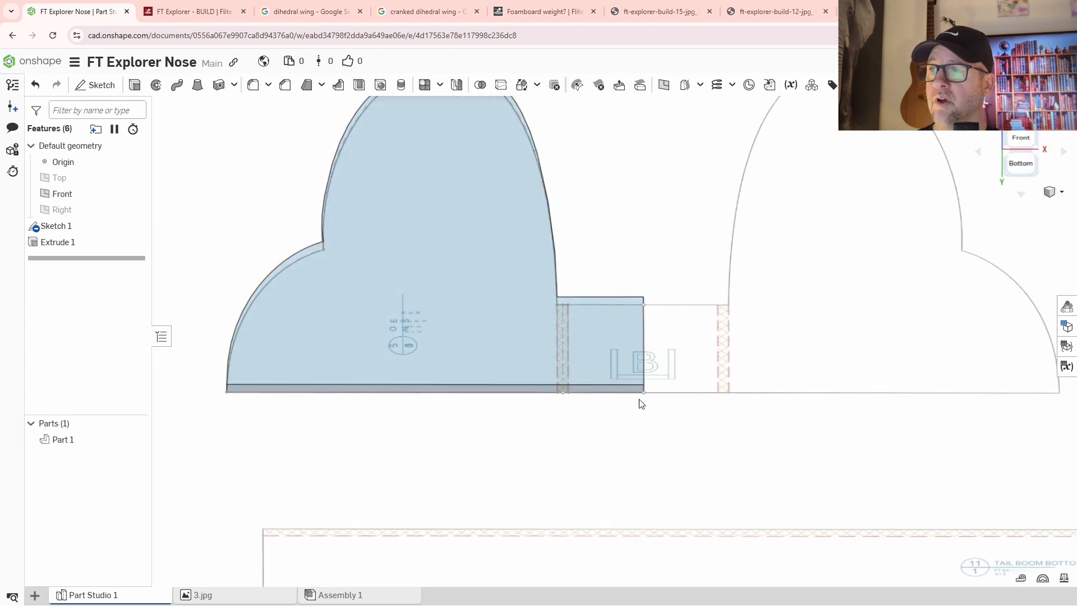
scroll(560, 386, "up", 4)
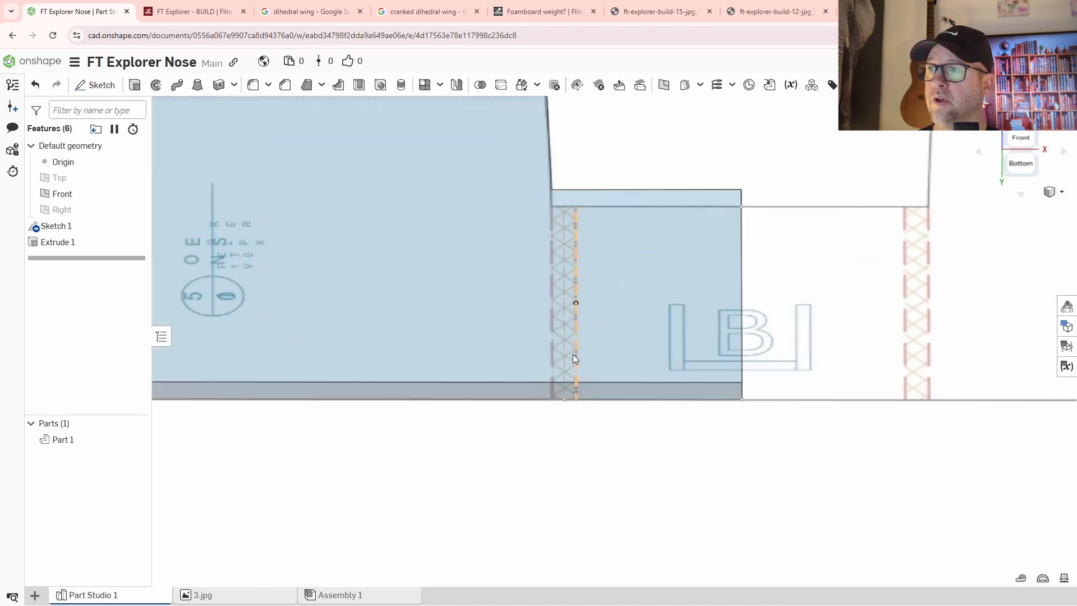
scroll(563, 351, "down", 3)
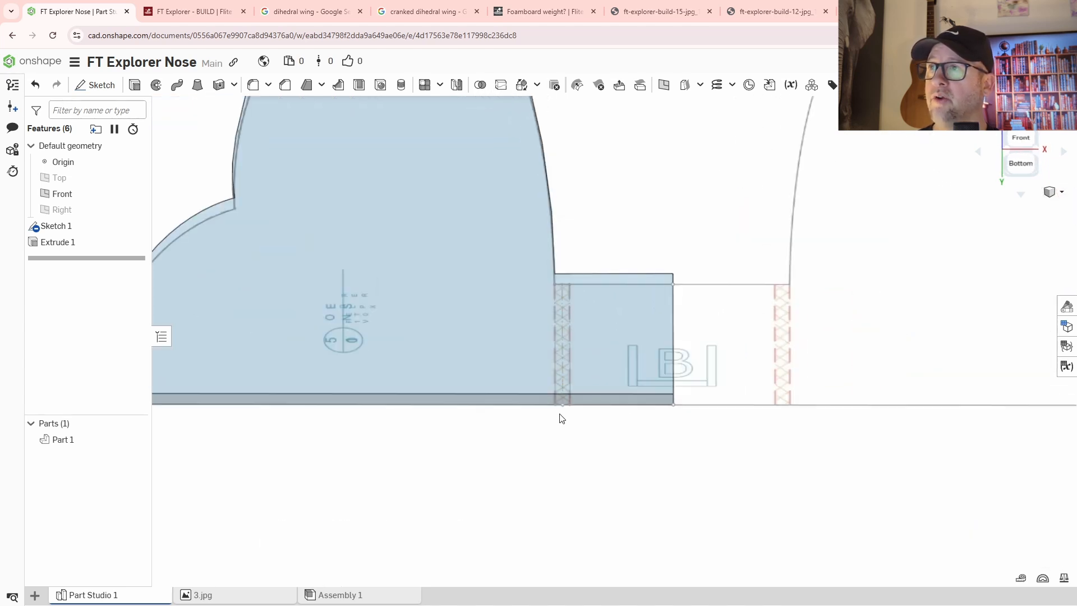
left_click(500, 86)
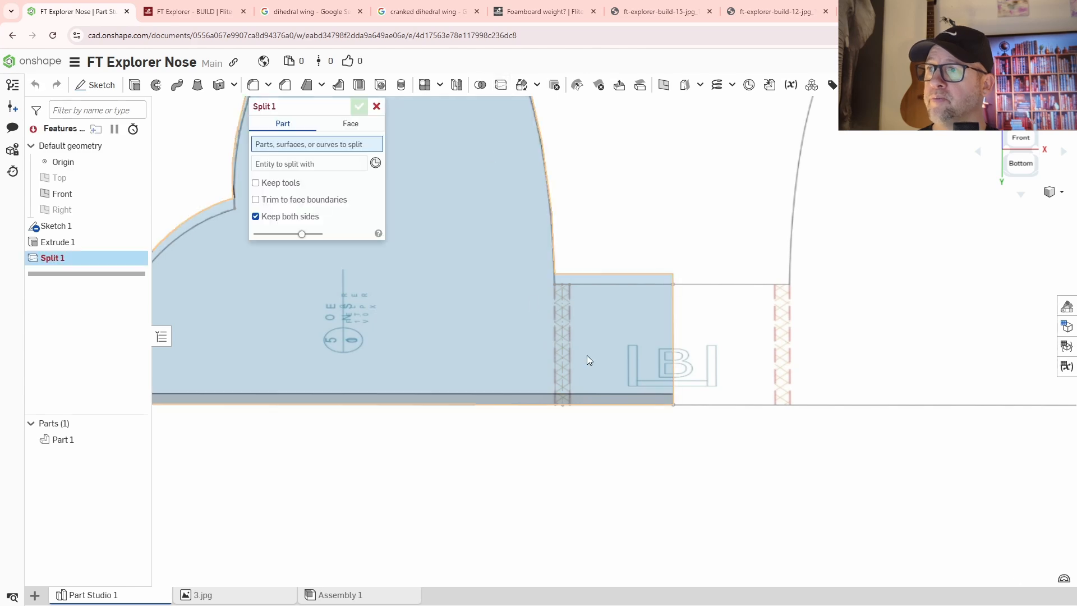
left_click(652, 336)
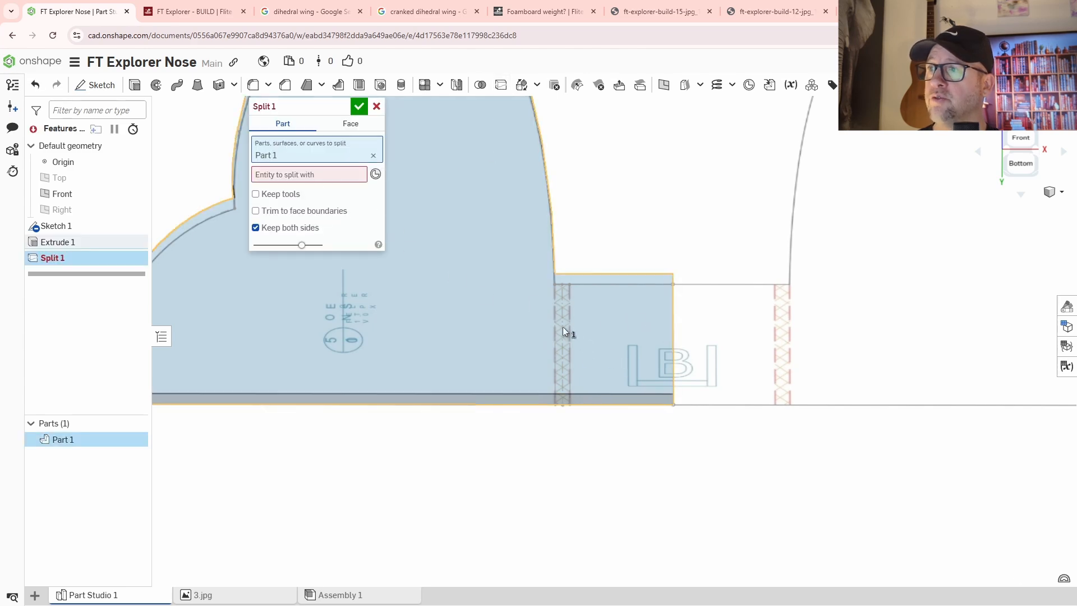
right_click_drag(594, 452, 594, 367)
scroll(563, 231, "up", 5)
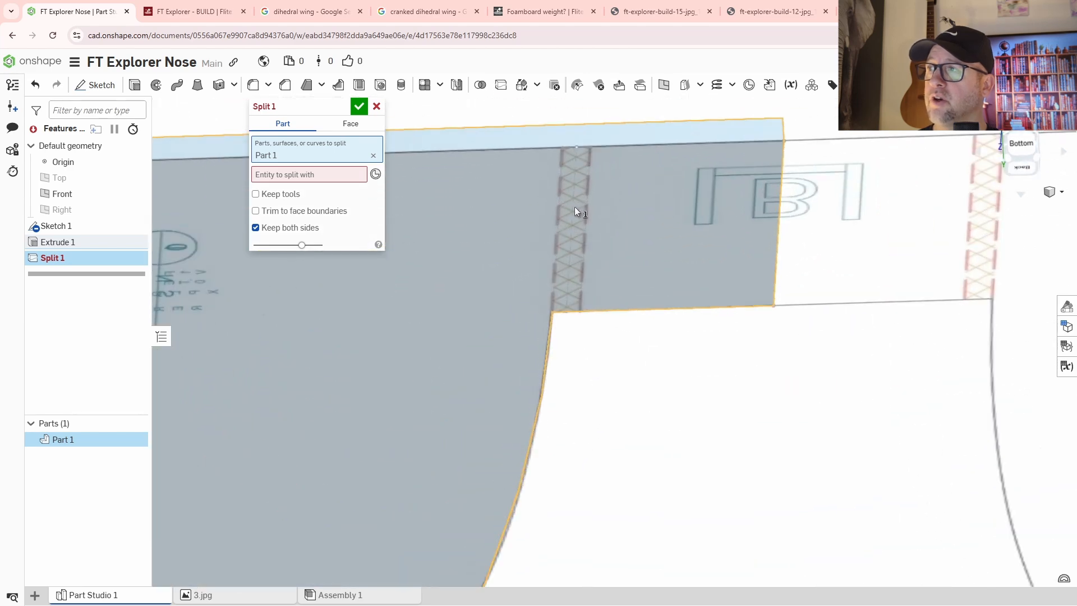
left_click(353, 175)
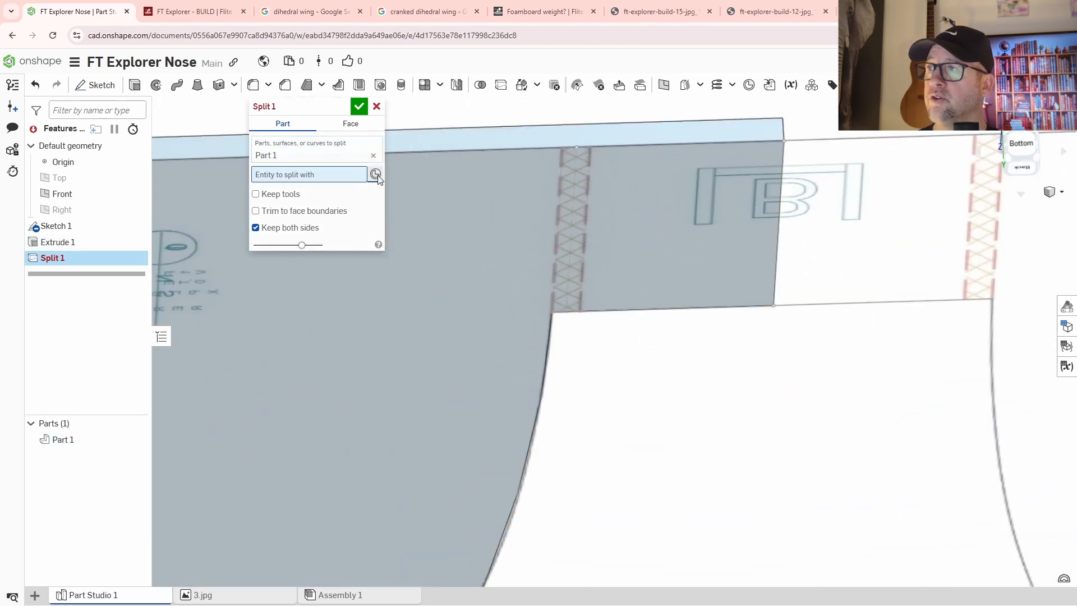
scroll(564, 147, "up", 5)
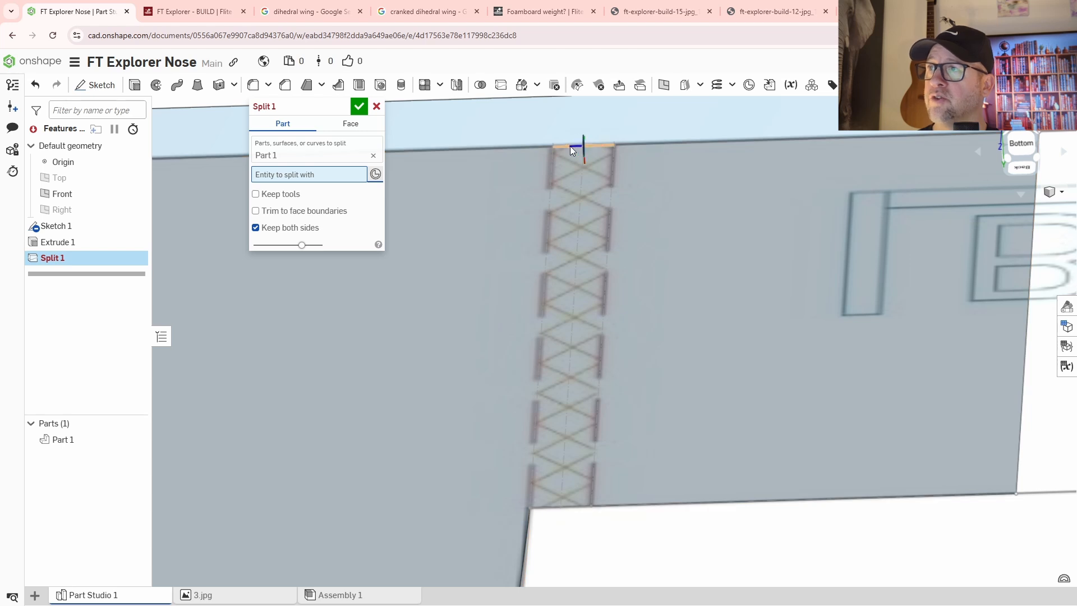
right_click_drag(570, 146, 584, 150)
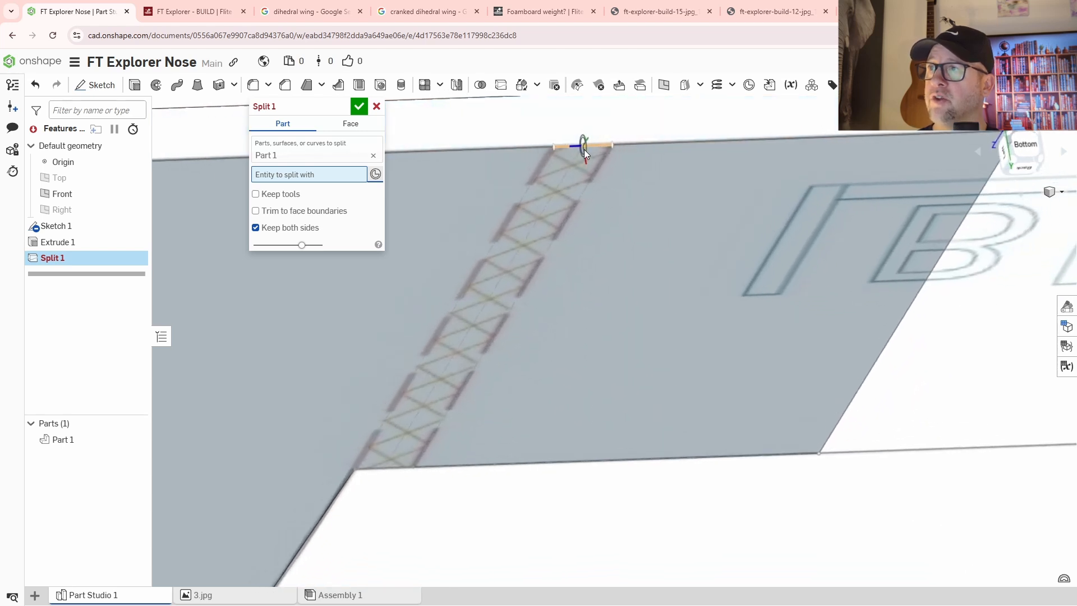
left_click(574, 147)
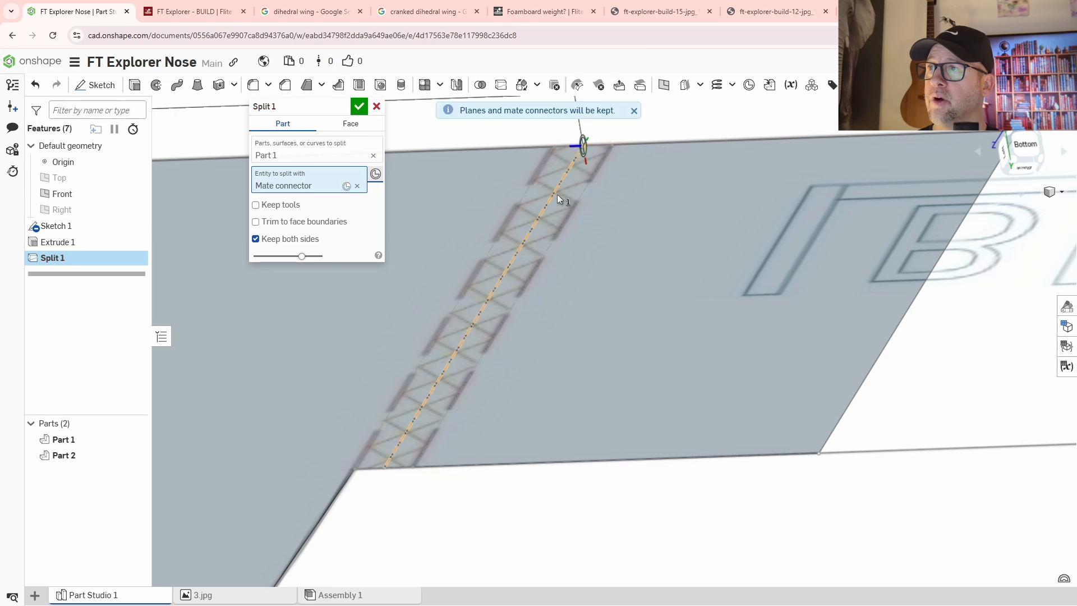
left_click(358, 106)
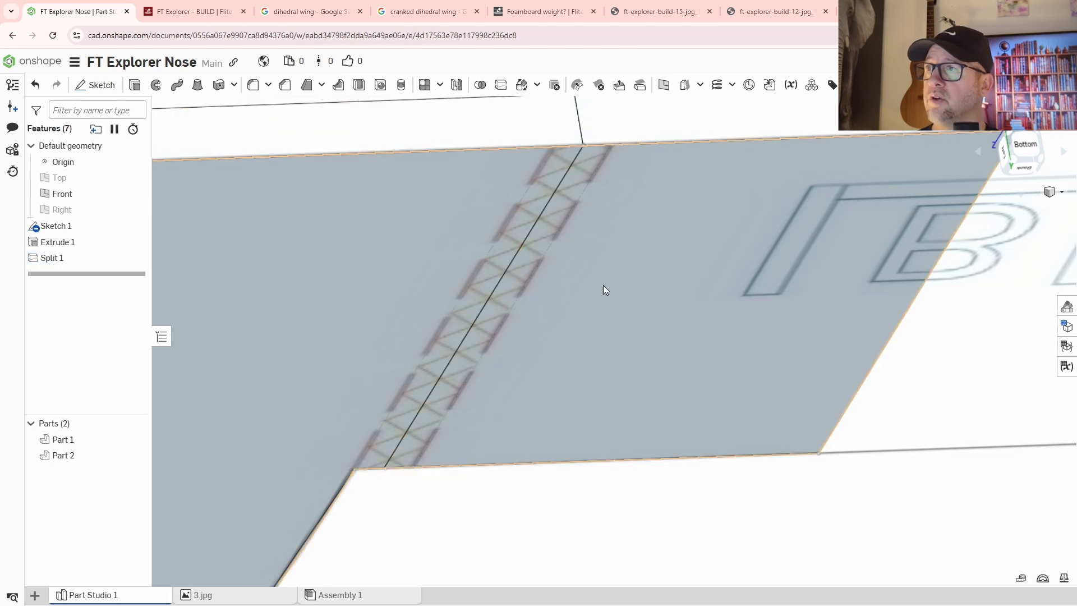
Step: Start a Transform on the large lobed piece of the split part and set its type to Rotate
mouse_move(603, 285)
right_mouse_down()
mouse_move(648, 295)
mouse_move(630, 322)
mouse_move(634, 345)
right_mouse_up()
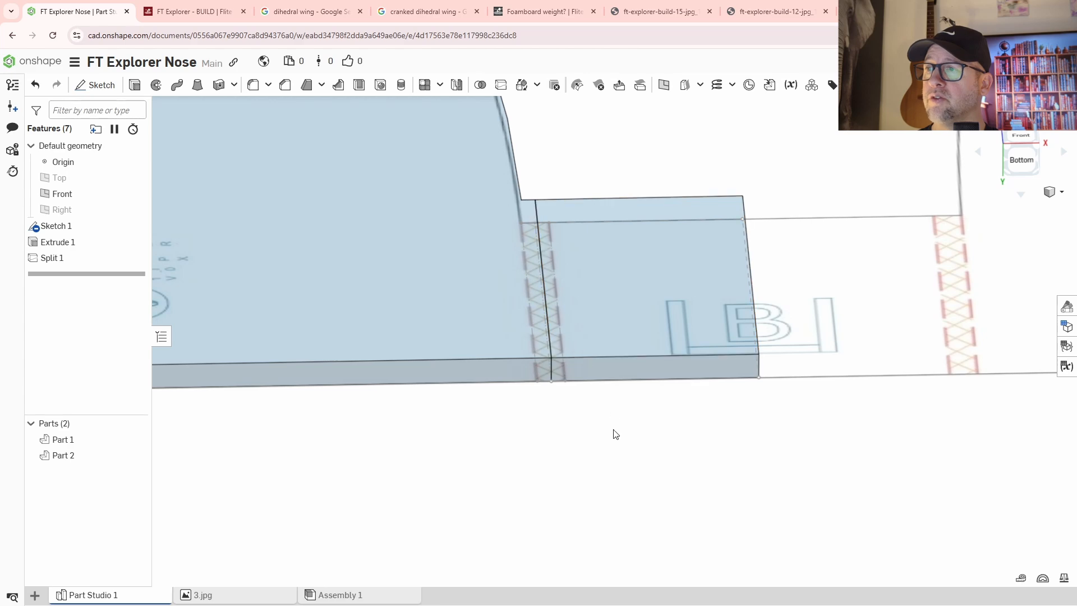
mouse_move(613, 430)
right_mouse_down()
mouse_move(601, 399)
mouse_move(611, 413)
right_mouse_up()
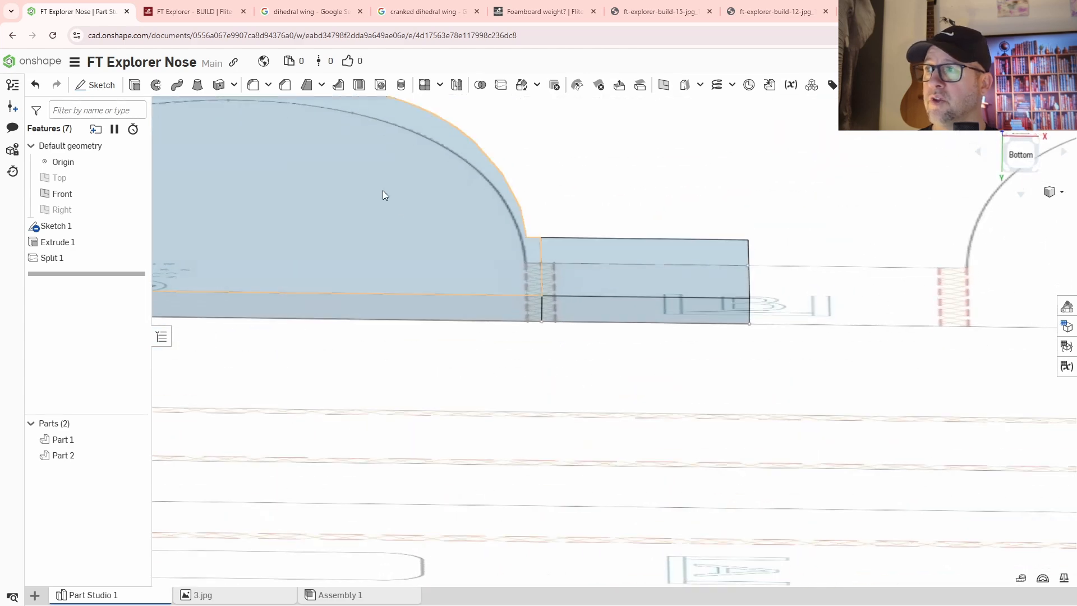
scroll(384, 196, "down", 4)
scroll(379, 265, "up", 5)
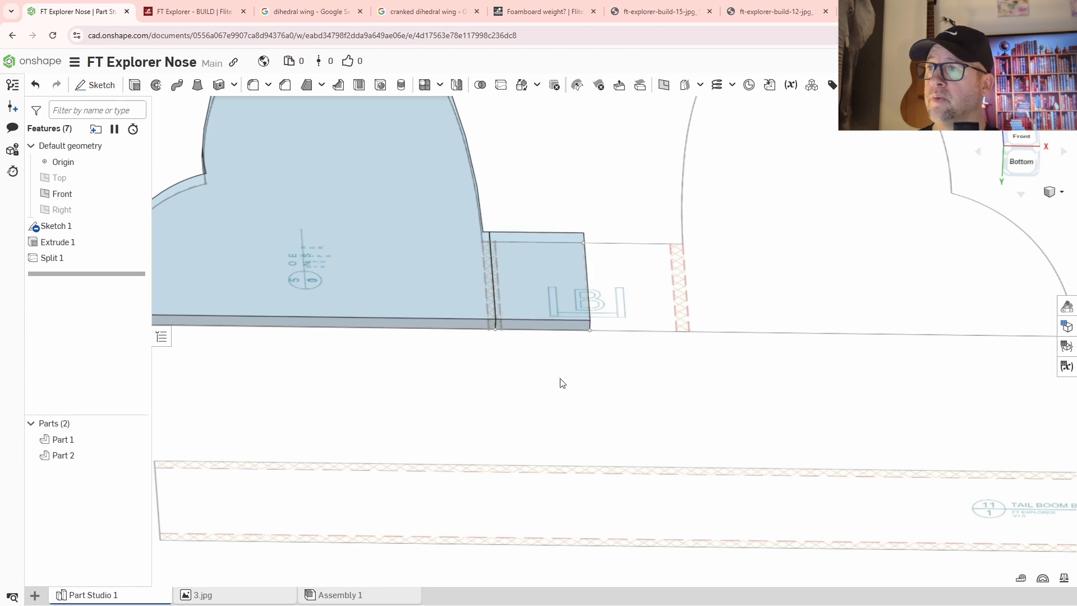
scroll(562, 383, "down", 3)
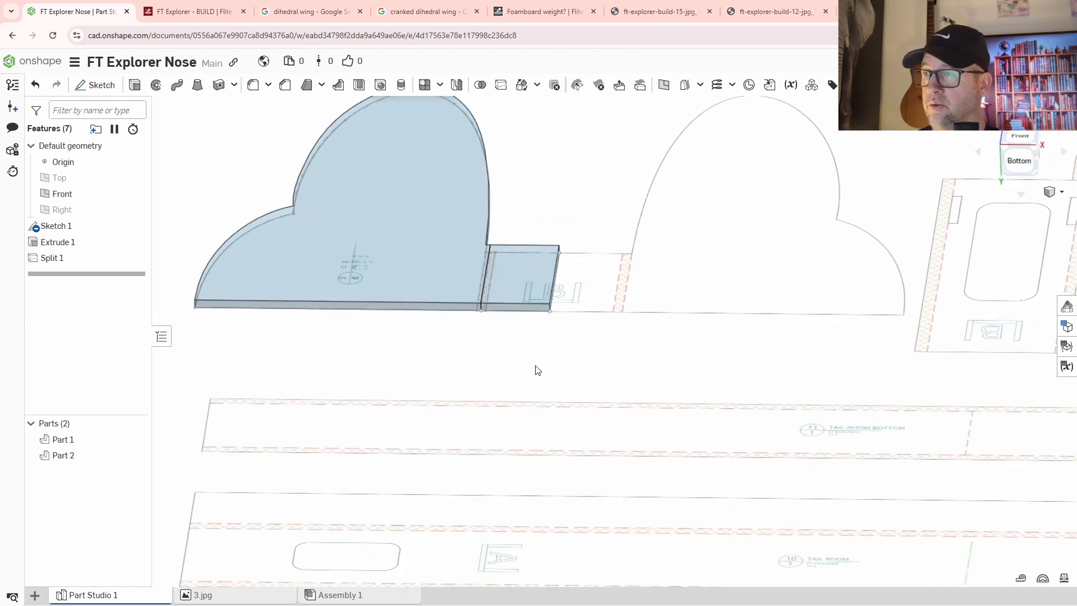
middle_click_drag(527, 224, 606, 278)
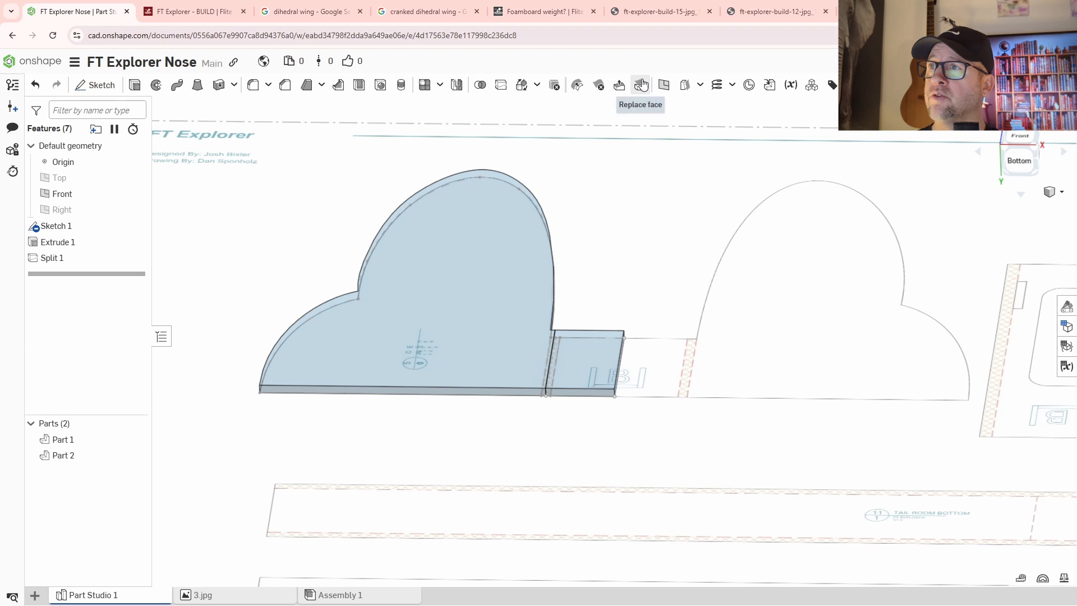
left_click(522, 87)
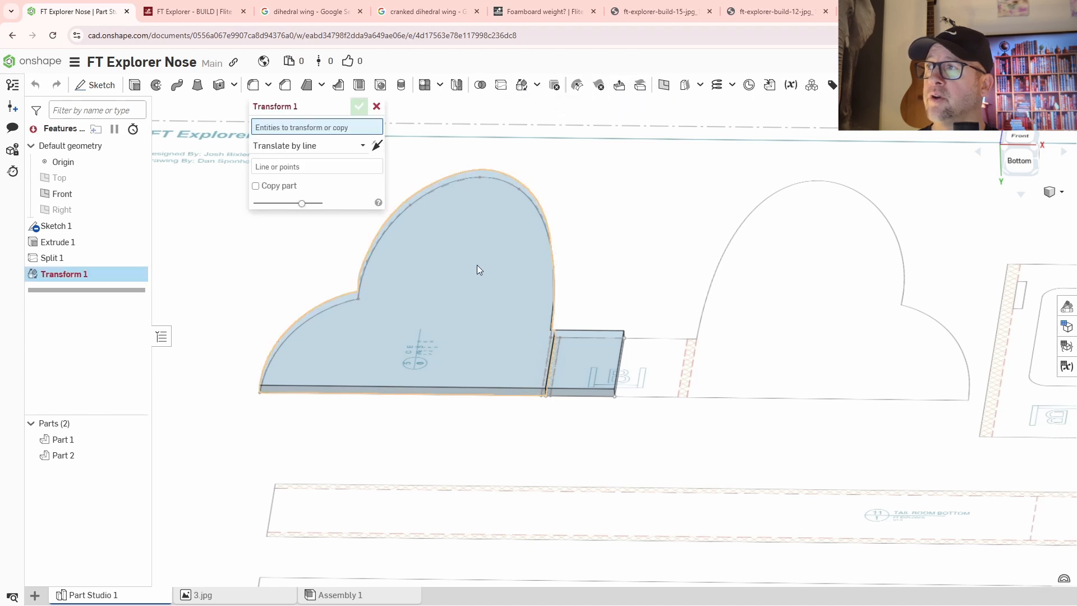
left_click(476, 298)
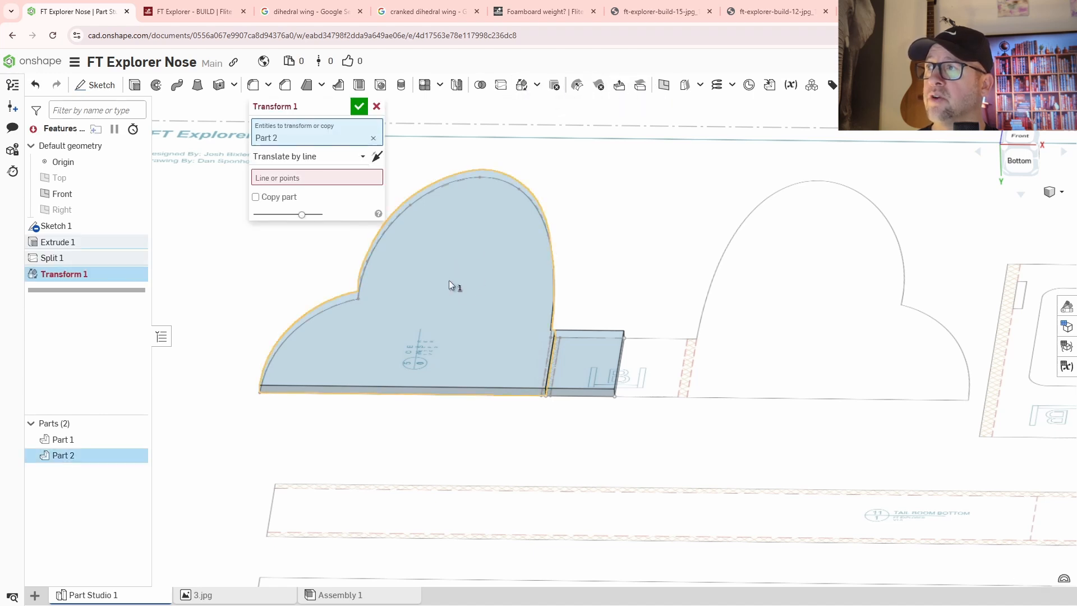
left_click(295, 157)
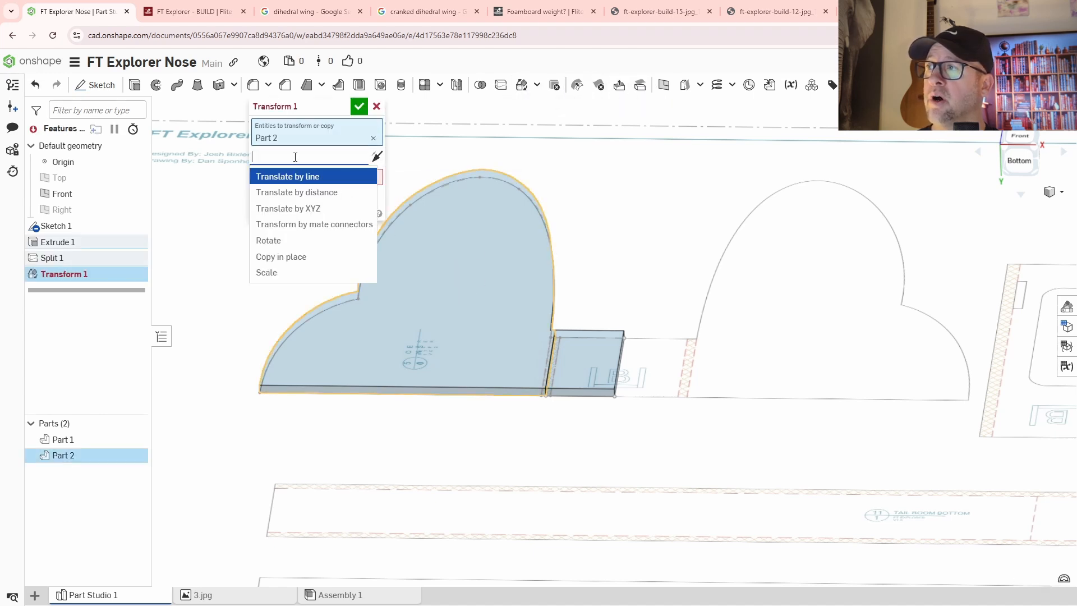
left_click(297, 241)
Step: Choose the middle sketch line of the hatched strip as the rotation axis for the lobed piece
scroll(531, 454, "down", 1)
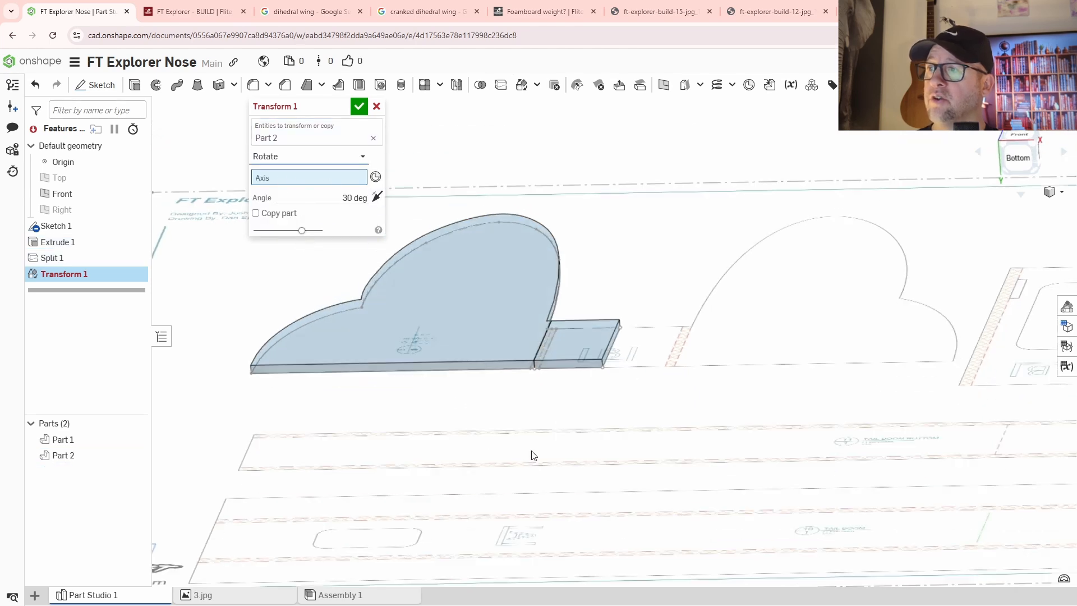
scroll(543, 469, "up", 5)
right_click_drag(575, 419, 577, 371)
left_click(574, 265)
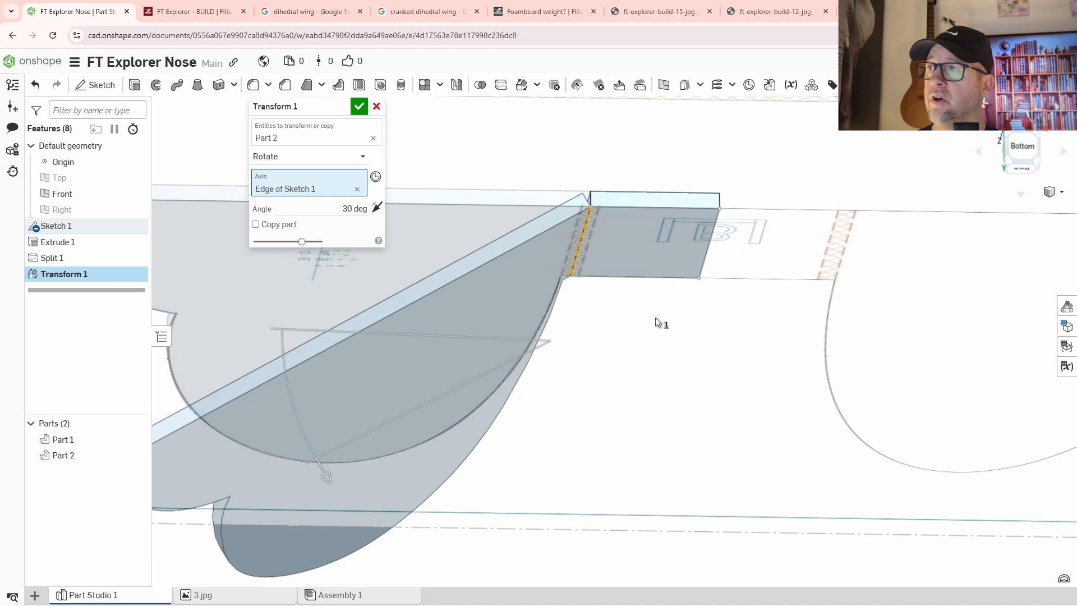
Step: Set the rotation angle of the lobed piece to -90 degrees and inspect the fold at the hatched strip
right_click_drag(594, 284, 583, 336)
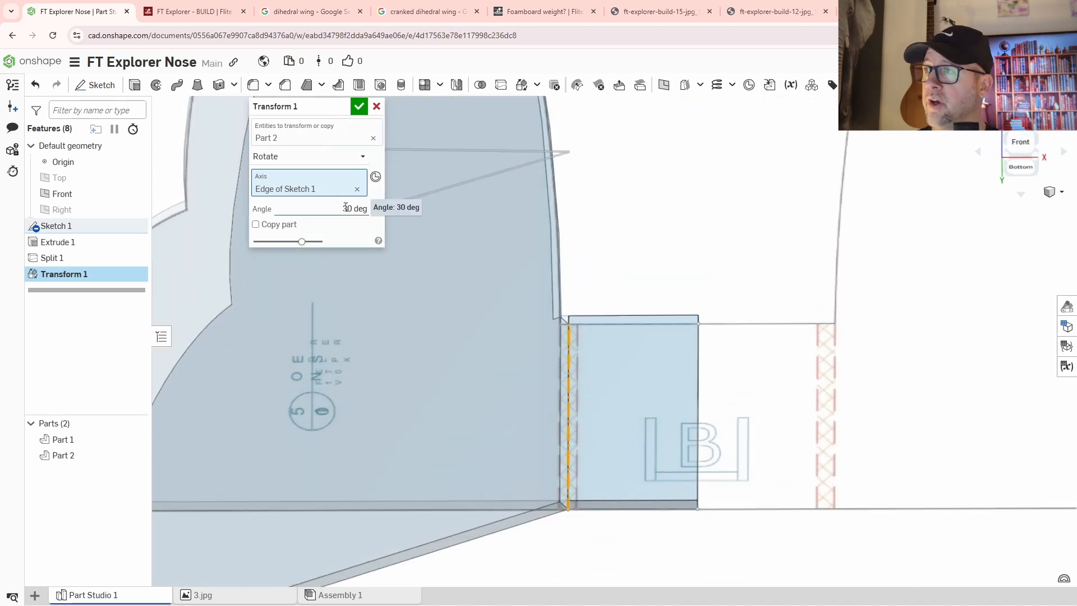
left_click(345, 209)
type("-90")
key("Return")
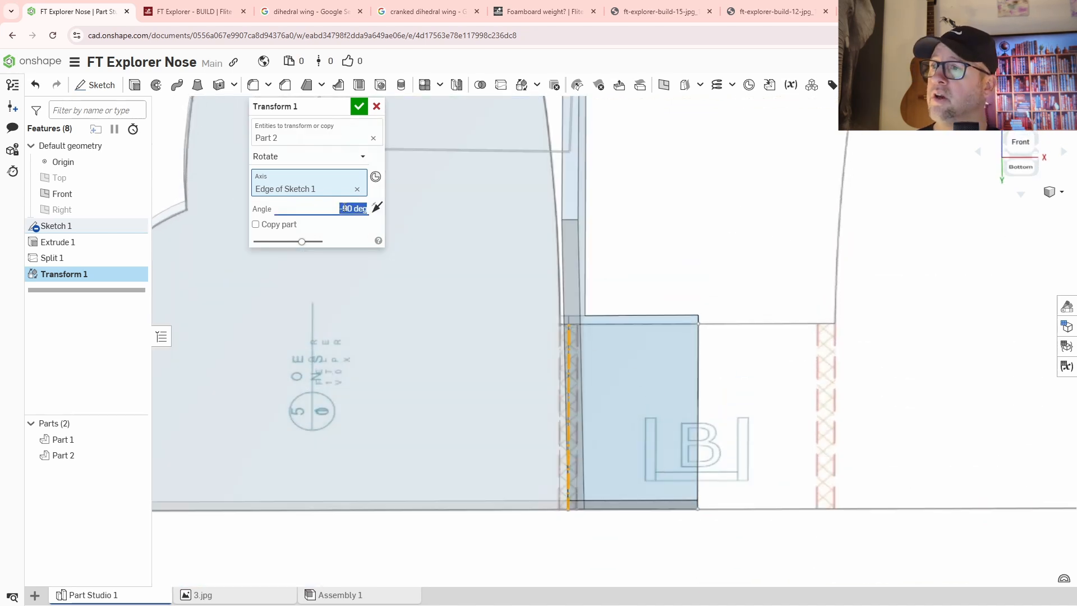
scroll(629, 392, "down", 5)
right_click_drag(634, 478, 645, 411)
scroll(572, 331, "up", 5)
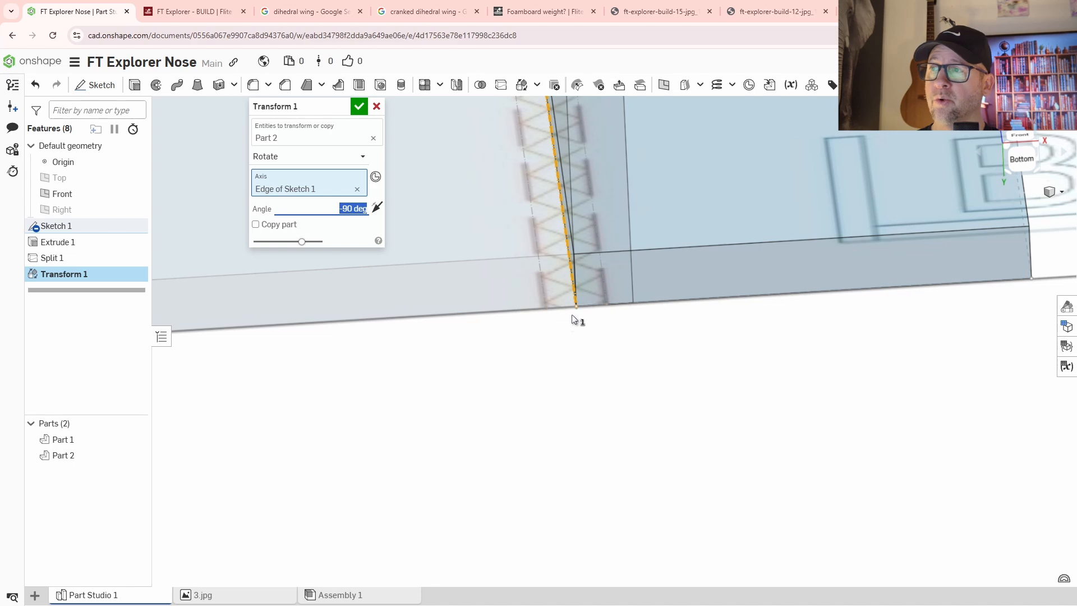
mouse_move(573, 346)
right_mouse_down()
mouse_move(606, 353)
mouse_move(602, 324)
right_mouse_up()
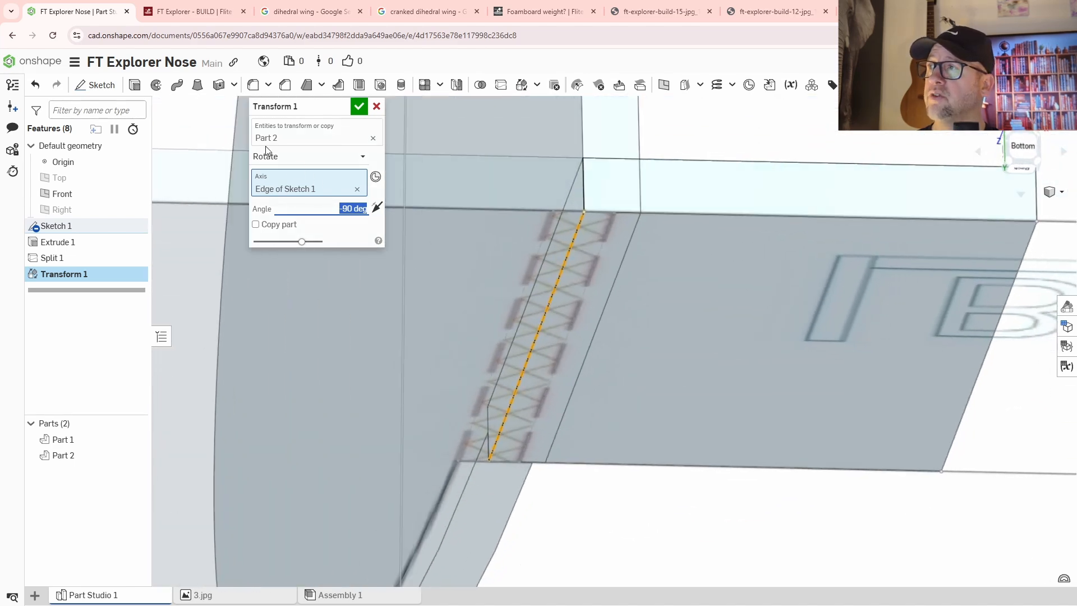
Step: Try the outer sketch line of the hatched strip as the rotation axis, and return to its middle line
left_click(284, 189)
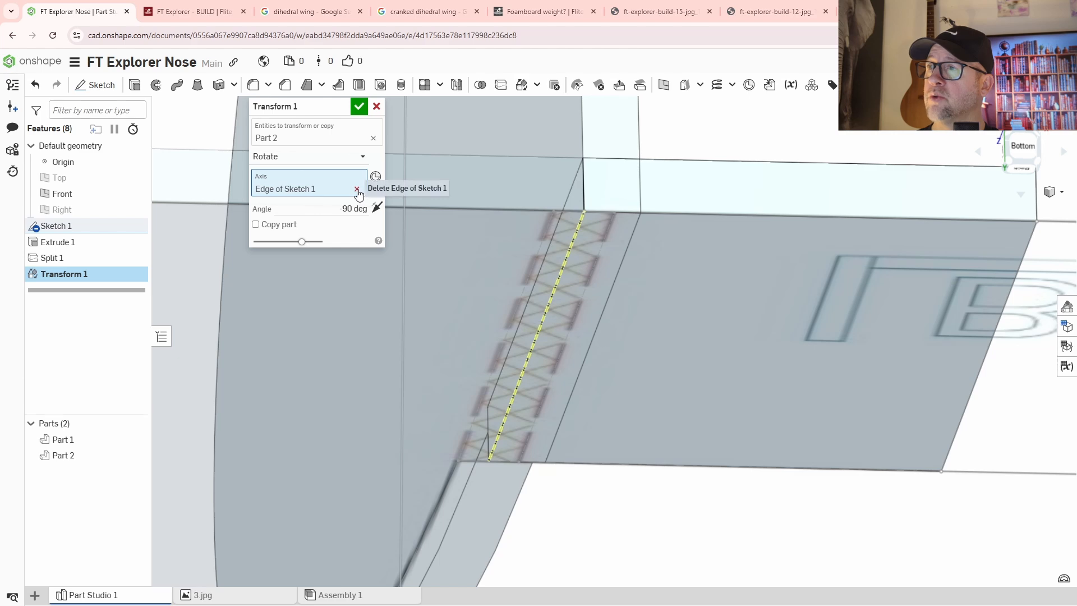
left_click(357, 189)
left_click(552, 224)
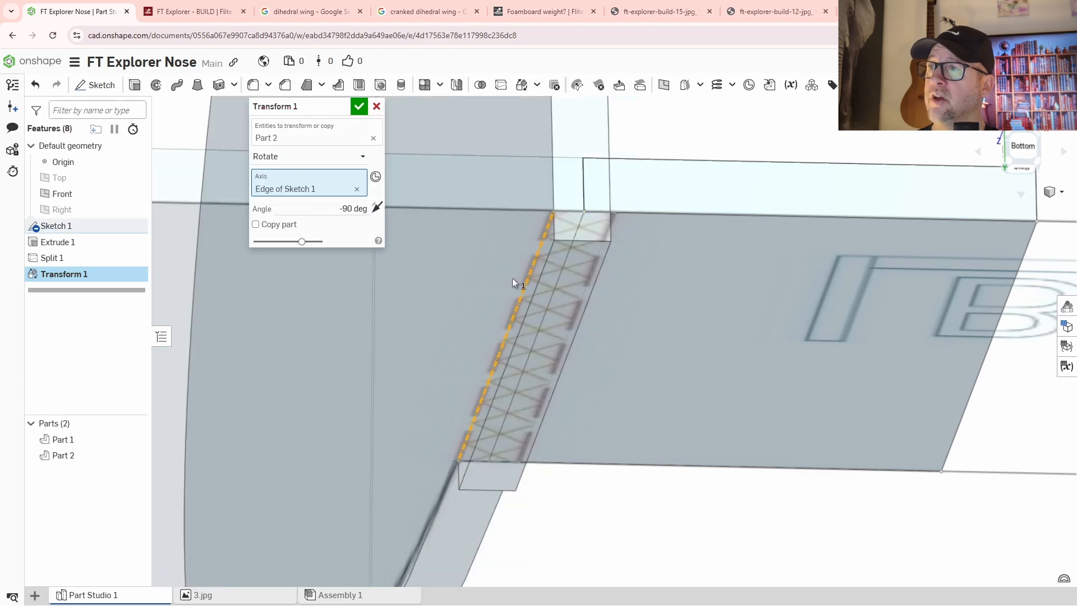
scroll(477, 322, "down", 5)
right_click_drag(534, 382, 530, 403)
scroll(459, 378, "up", 1)
scroll(459, 378, "up", 3)
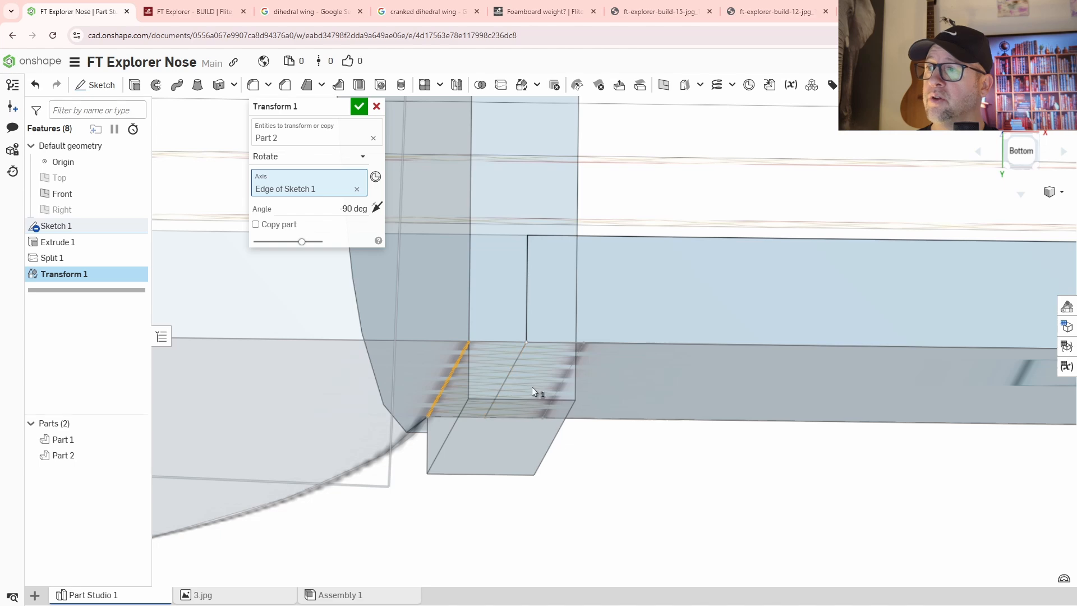
left_click(517, 359)
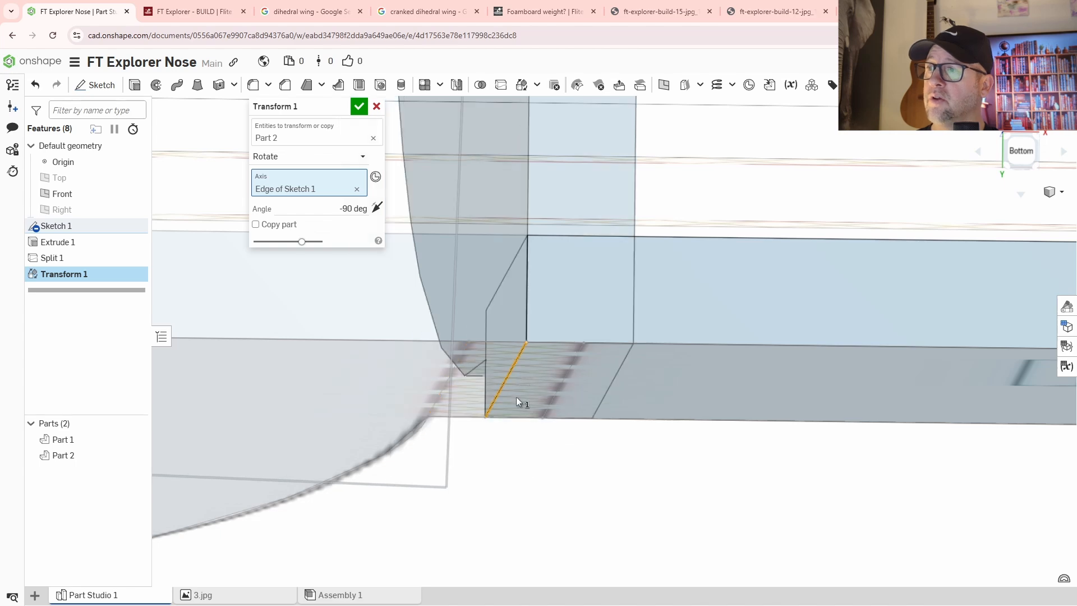
Step: Accept the rotation of the lobed piece about the strip's middle line and check the folded corner
scroll(527, 402, "down", 5)
right_click_drag(551, 423, 561, 422)
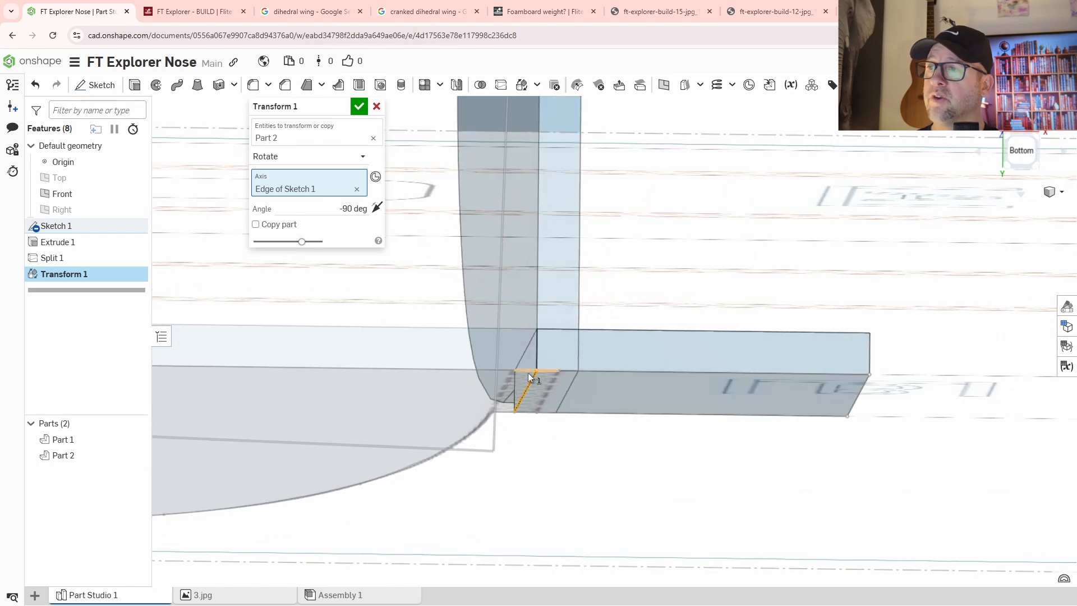
scroll(510, 376, "up", 3)
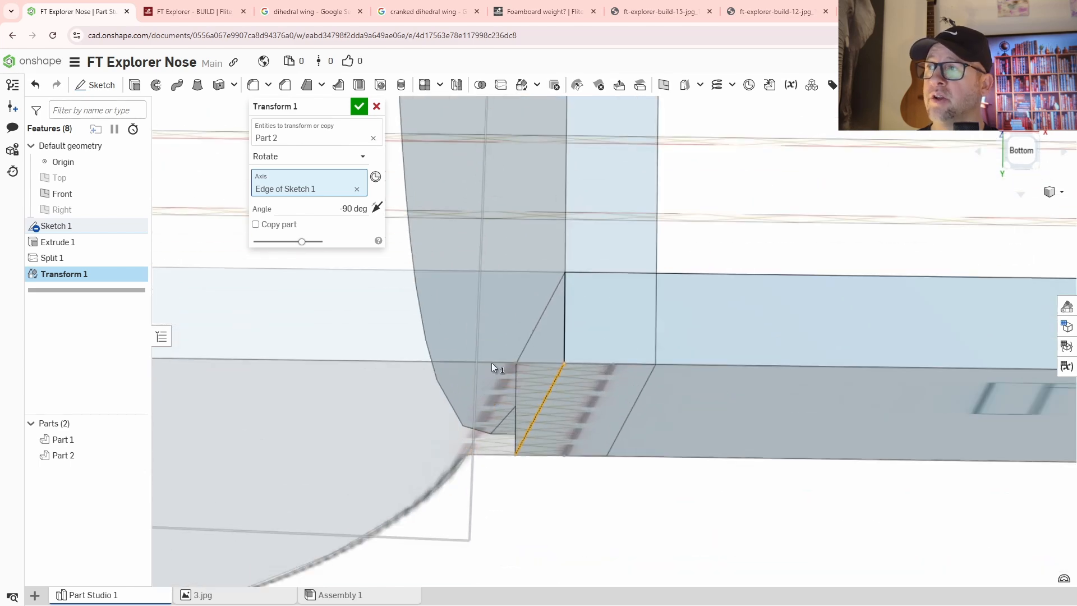
left_click(359, 106)
scroll(669, 499, "down", 3)
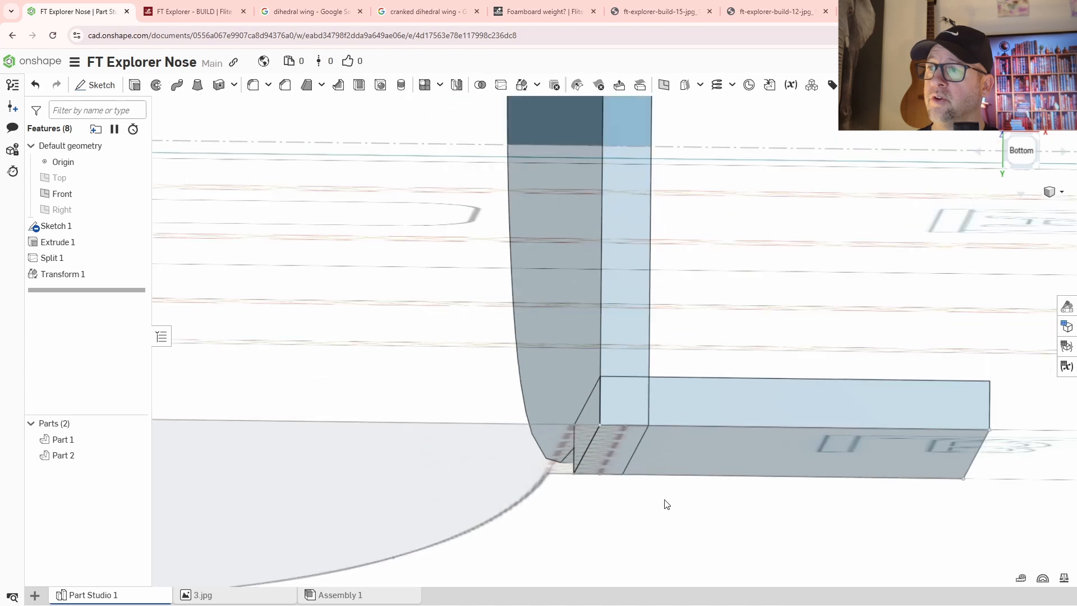
middle_click_drag(638, 505, 635, 412)
right_click_drag(634, 412, 627, 416)
scroll(569, 351, "up", 3)
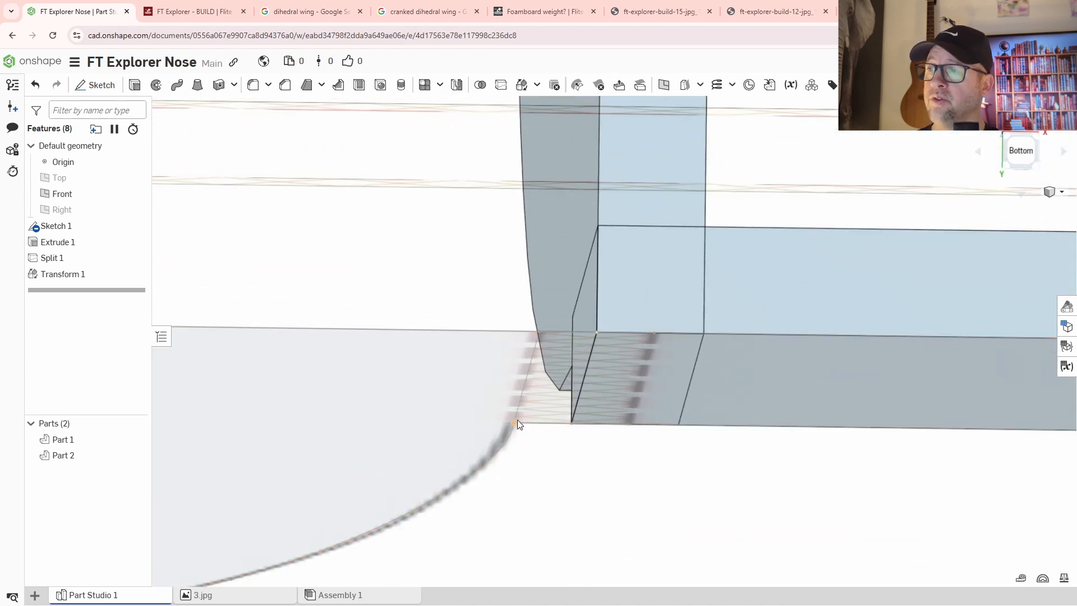
middle_click_drag(441, 433, 365, 378)
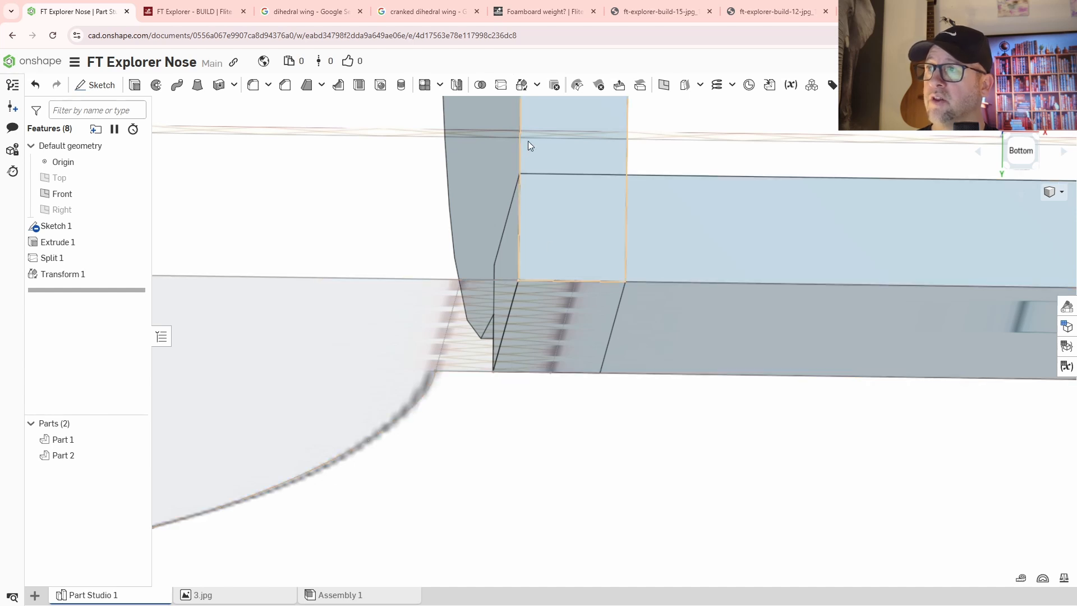
left_click(521, 85)
left_click(556, 140)
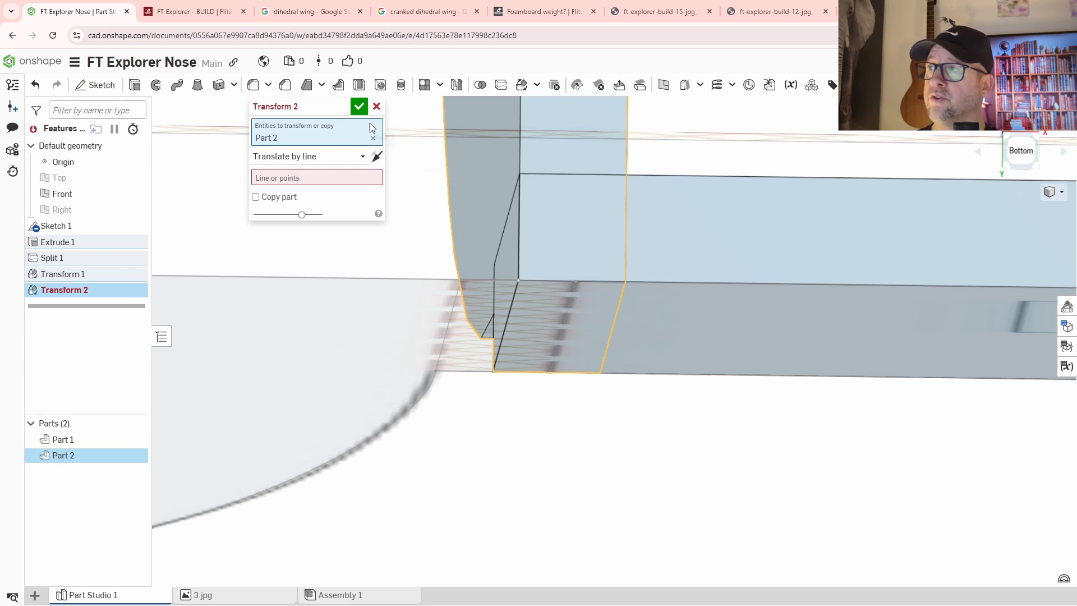
left_click(376, 106)
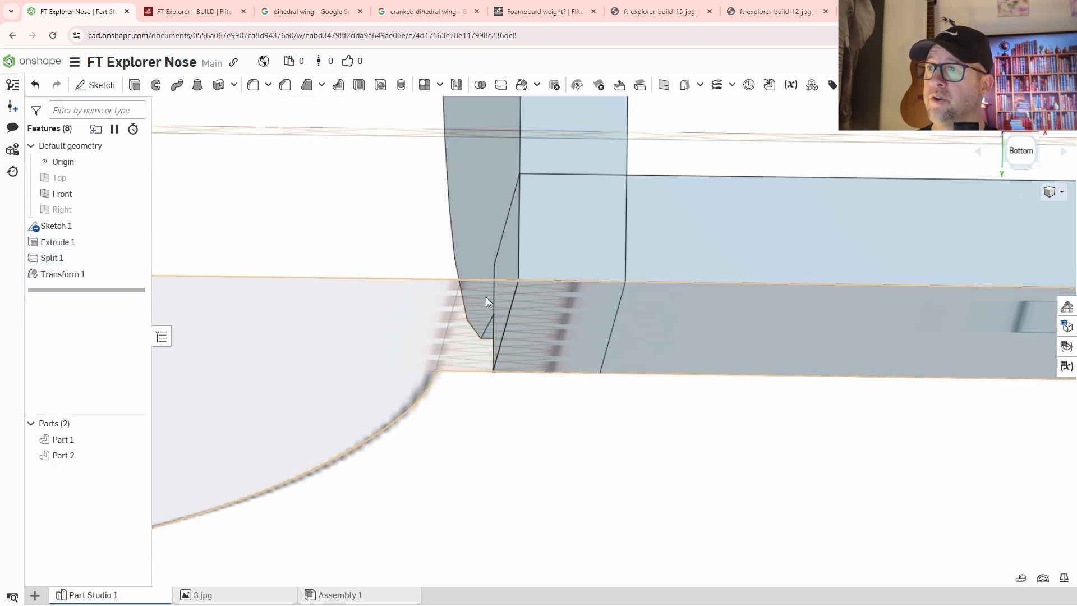
Step: Measure between the hatched strip's outer and middle sketch lines in millimetres and copy the X component of the distance
left_click(1017, 577)
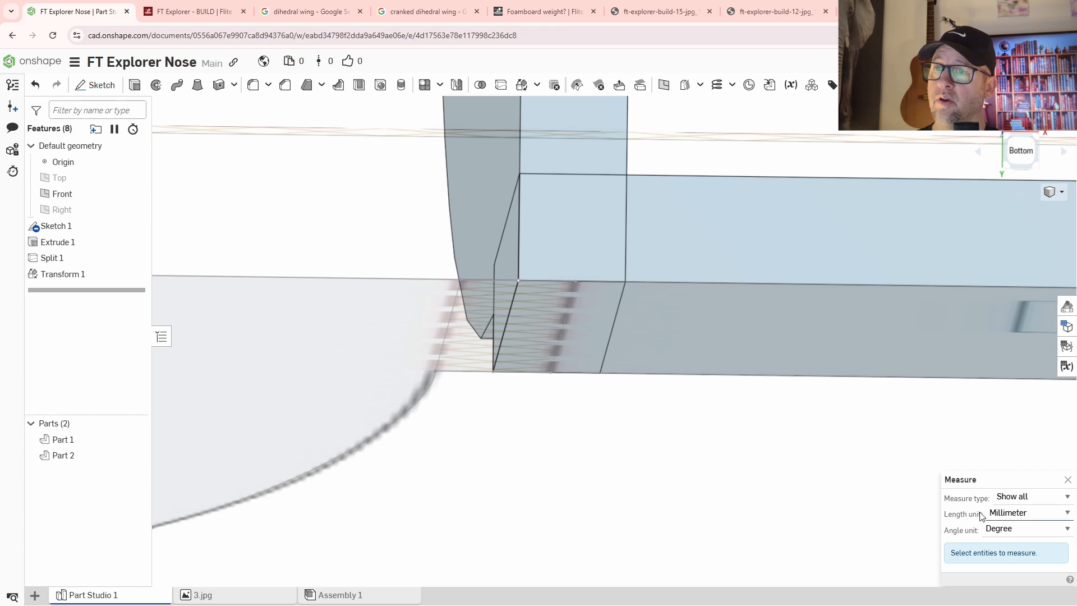
left_click(438, 364)
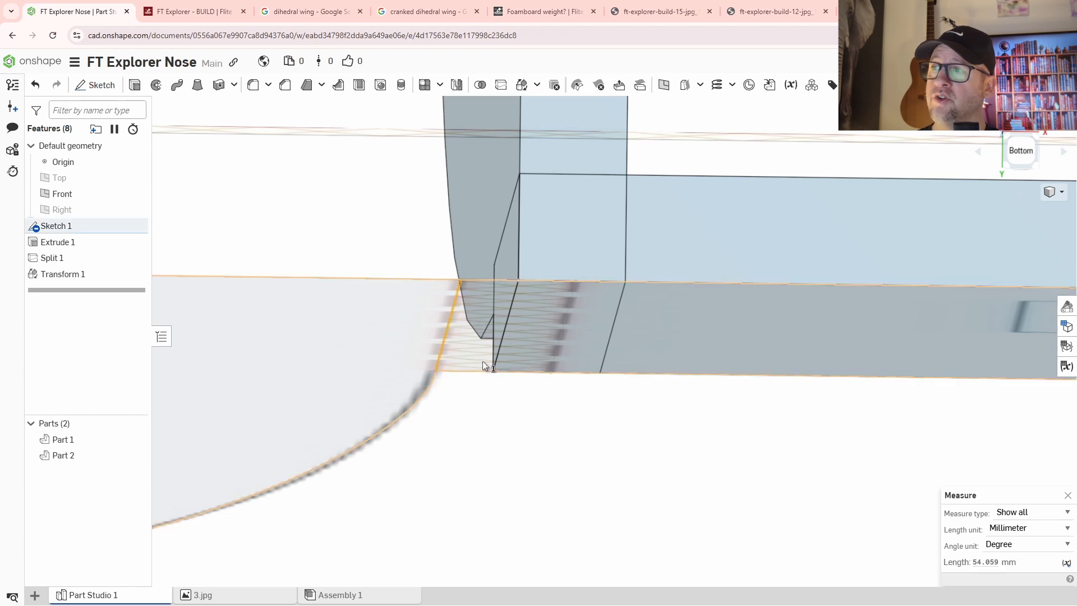
left_click(494, 358)
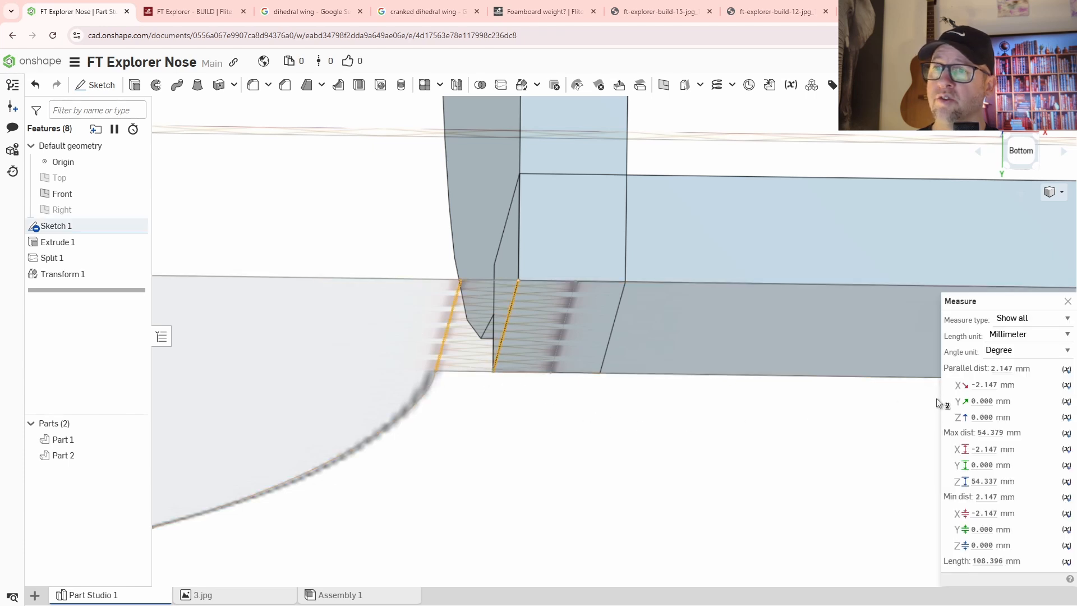
left_click(984, 385)
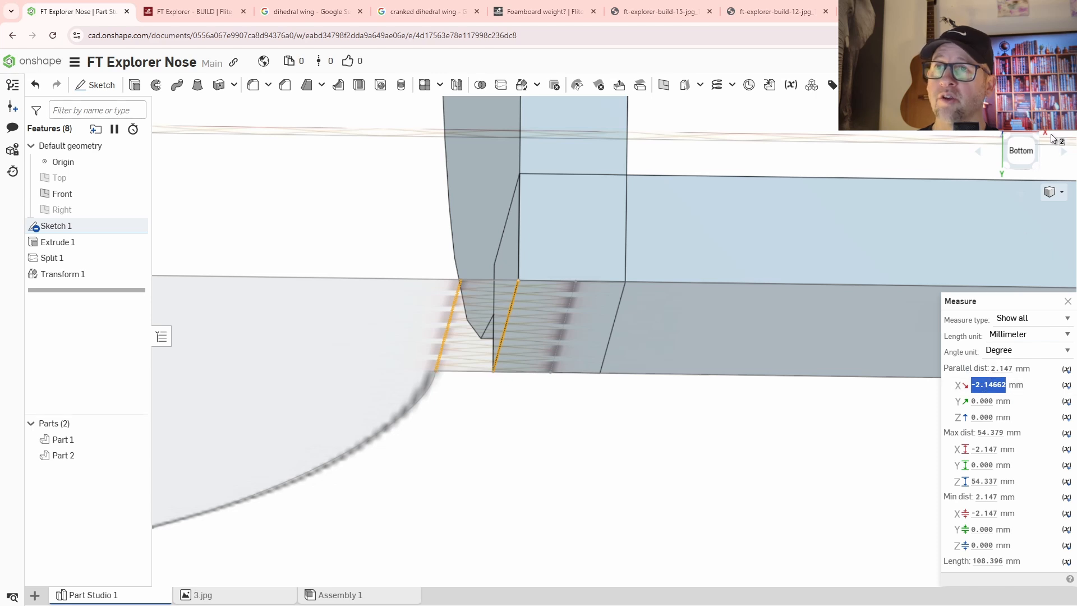
right_click(985, 384)
left_click(861, 403)
left_click(714, 450)
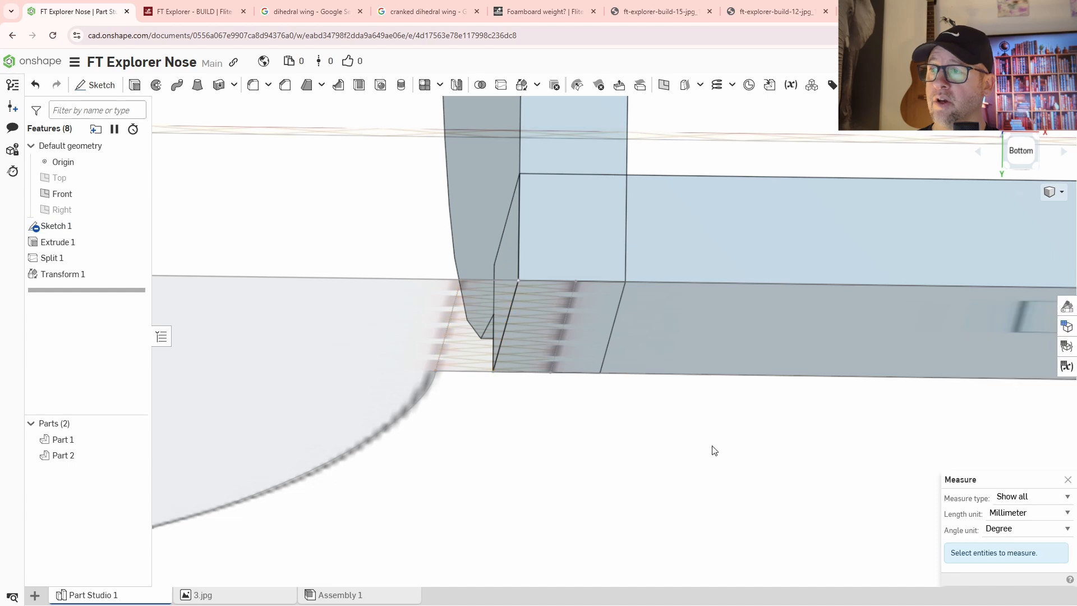
Step: Translate the upright lobed piece by XYZ with X set to -2.14662 mm, and accept the transform
left_click(522, 87)
left_click(573, 147)
left_click(303, 160)
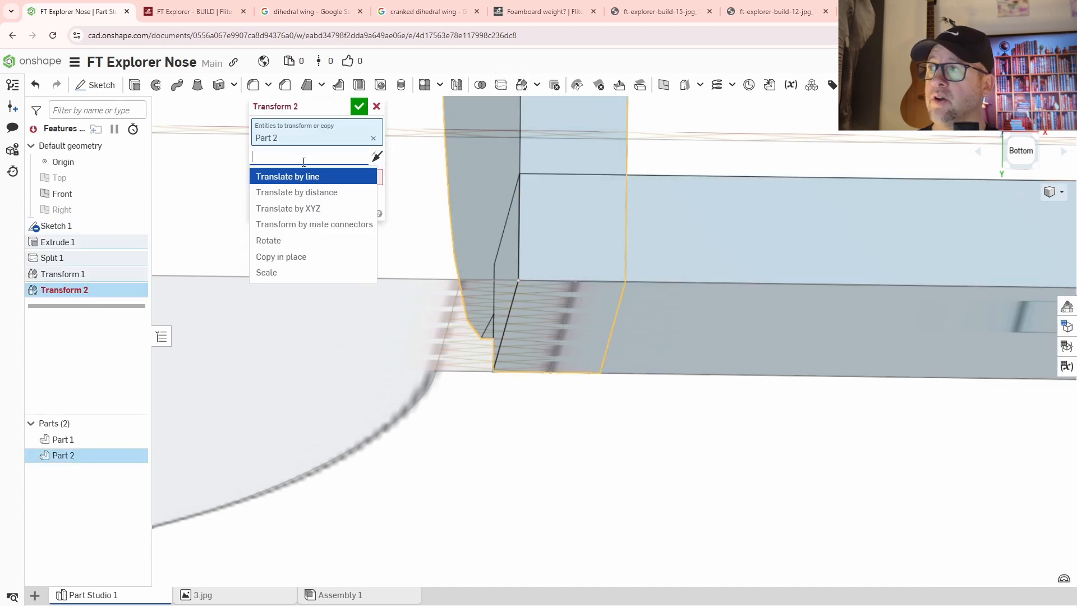
left_click(291, 209)
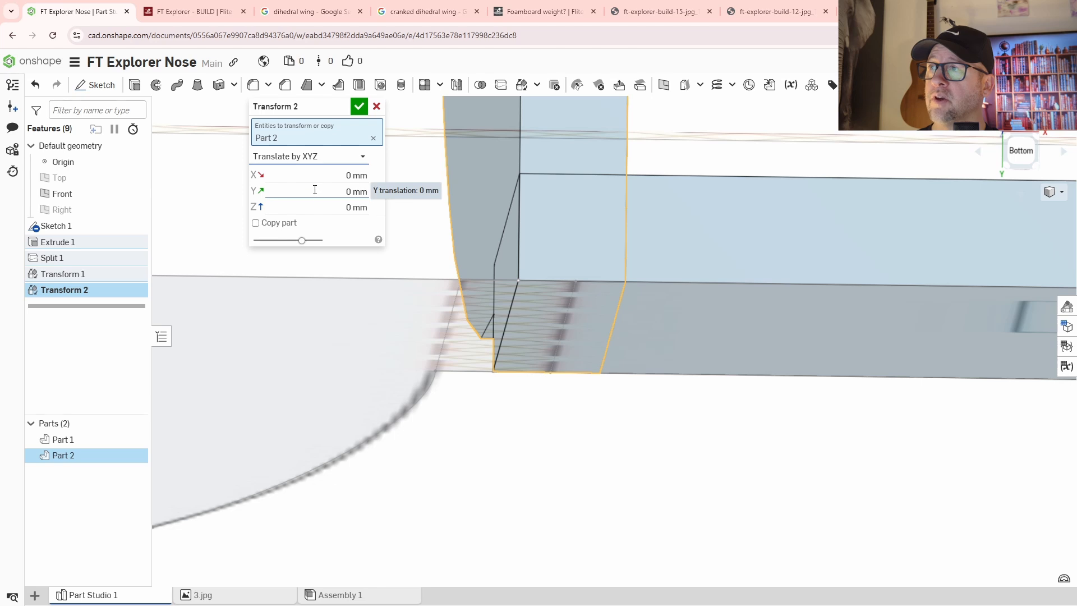
left_click(326, 179)
key("BackSpace")
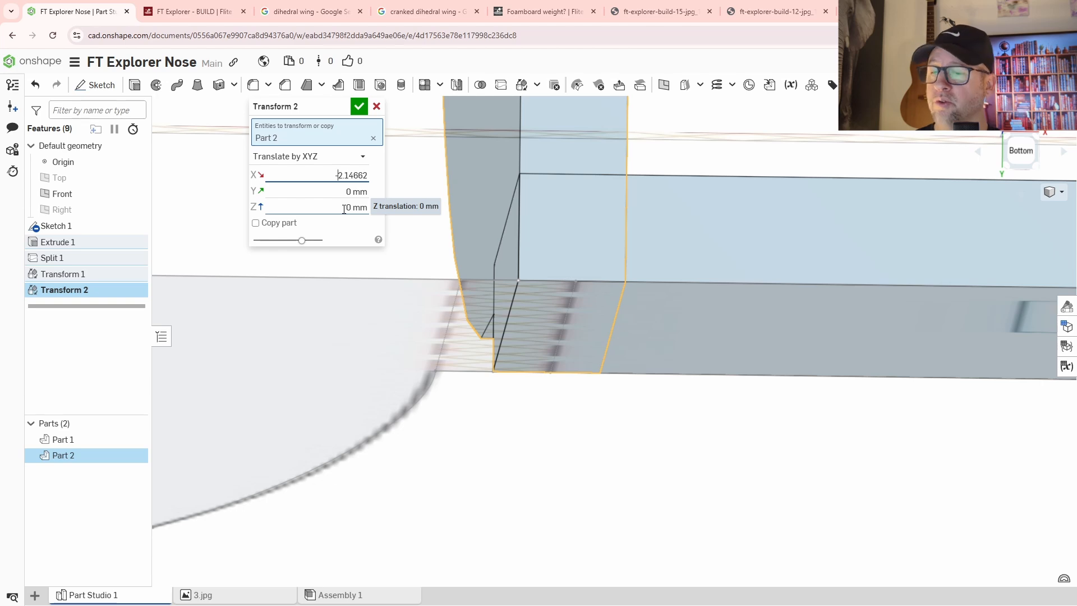
key("Return")
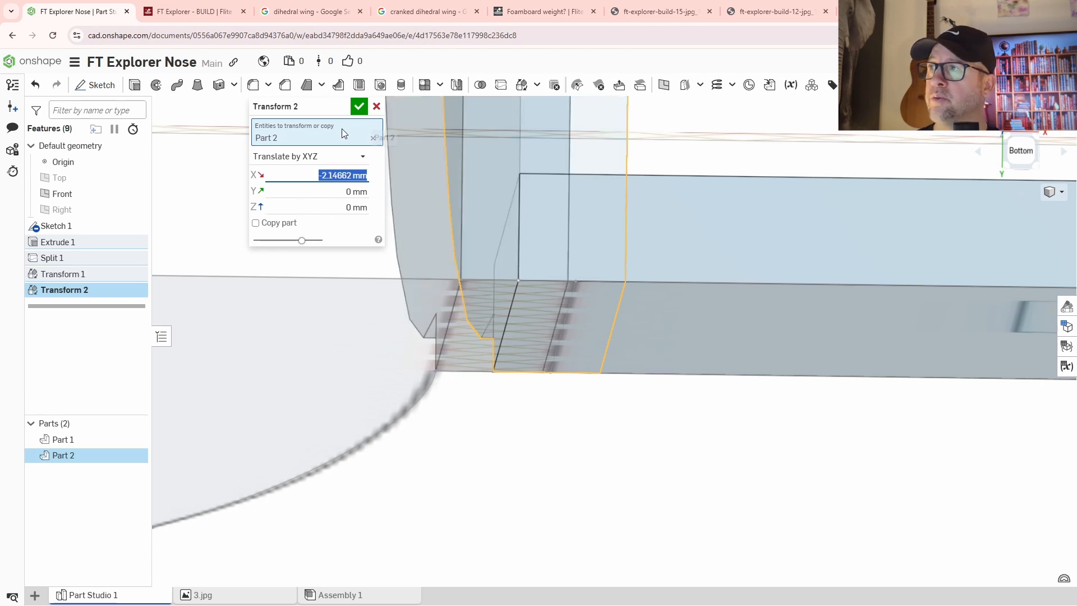
left_click(359, 107)
Step: Unite the upright lobed piece and the flat base piece with a Boolean union, without keeping the tools
scroll(572, 361, "down", 3)
scroll(675, 424, "down", 2)
right_click_drag(743, 443, 702, 449)
scroll(702, 449, "down", 3)
right_click_drag(703, 492, 757, 343)
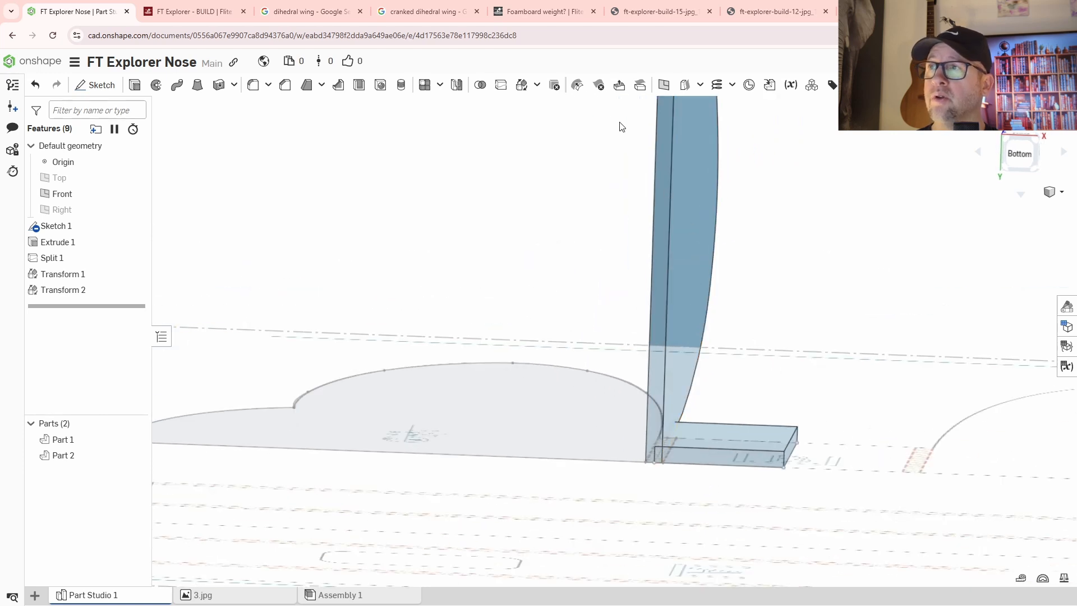
left_click(480, 85)
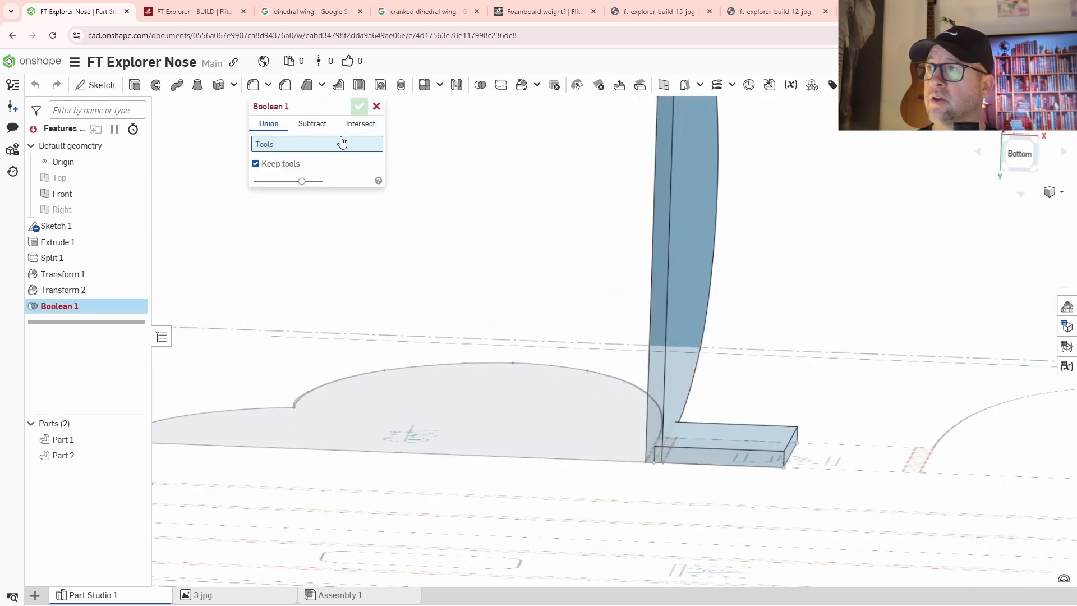
left_click(256, 164)
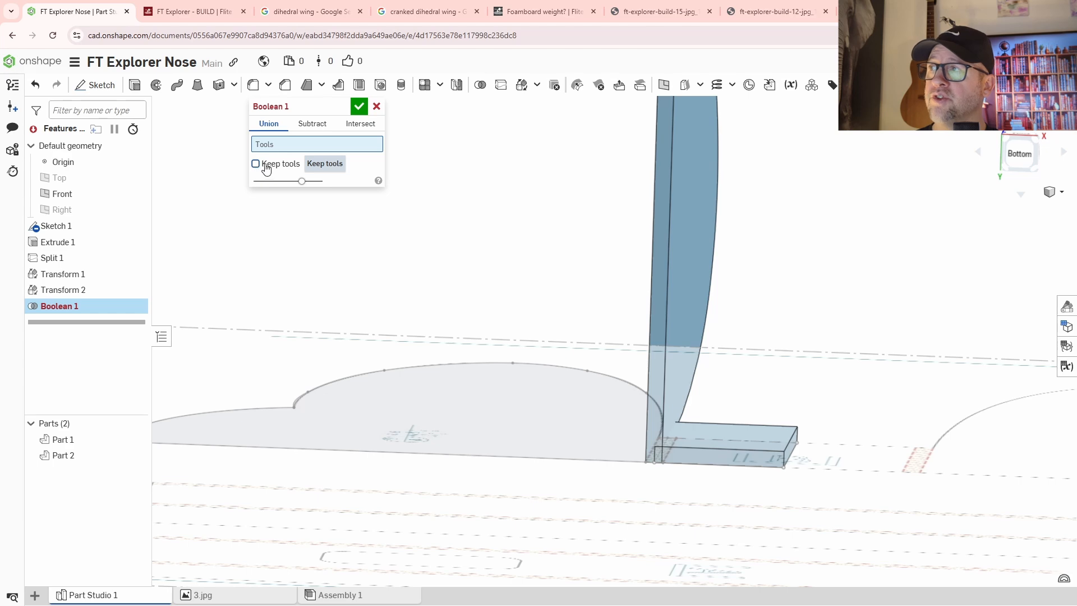
left_click(674, 272)
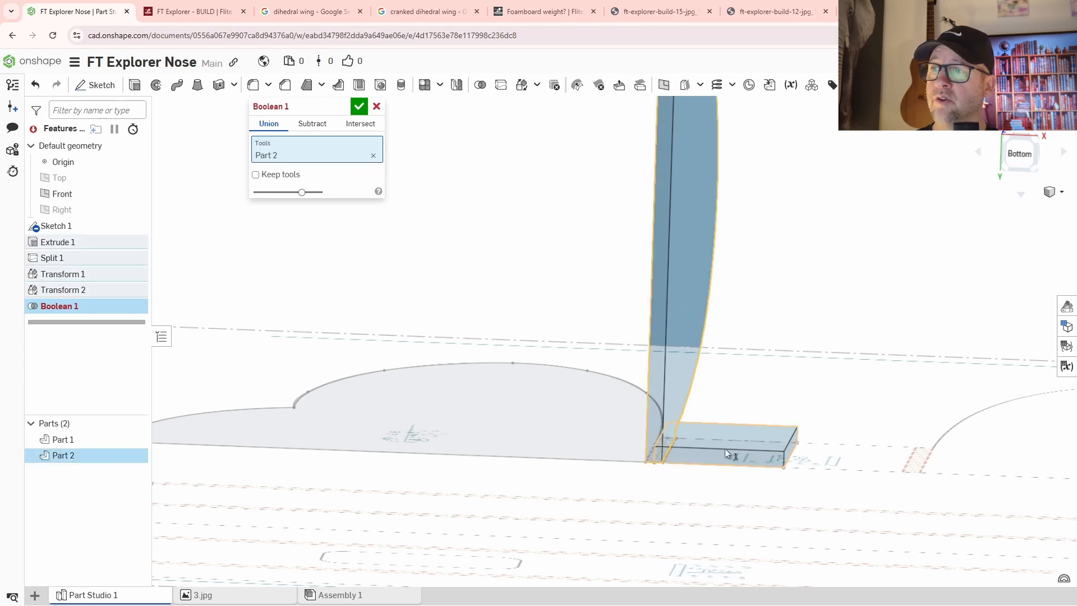
left_click(724, 449)
left_click(359, 106)
Step: Mirror the folded half part across the end face of its flat base, adding the copy and merging it with the original part
middle_click_drag(727, 446, 656, 398)
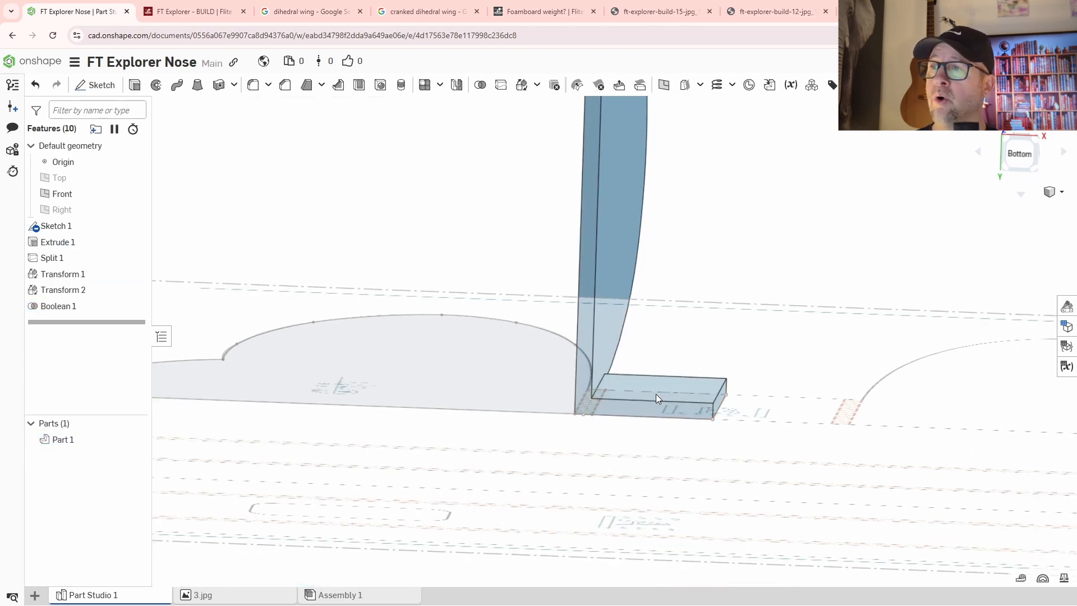
mouse_move(655, 393)
right_mouse_down()
mouse_move(590, 387)
mouse_move(665, 376)
right_mouse_up()
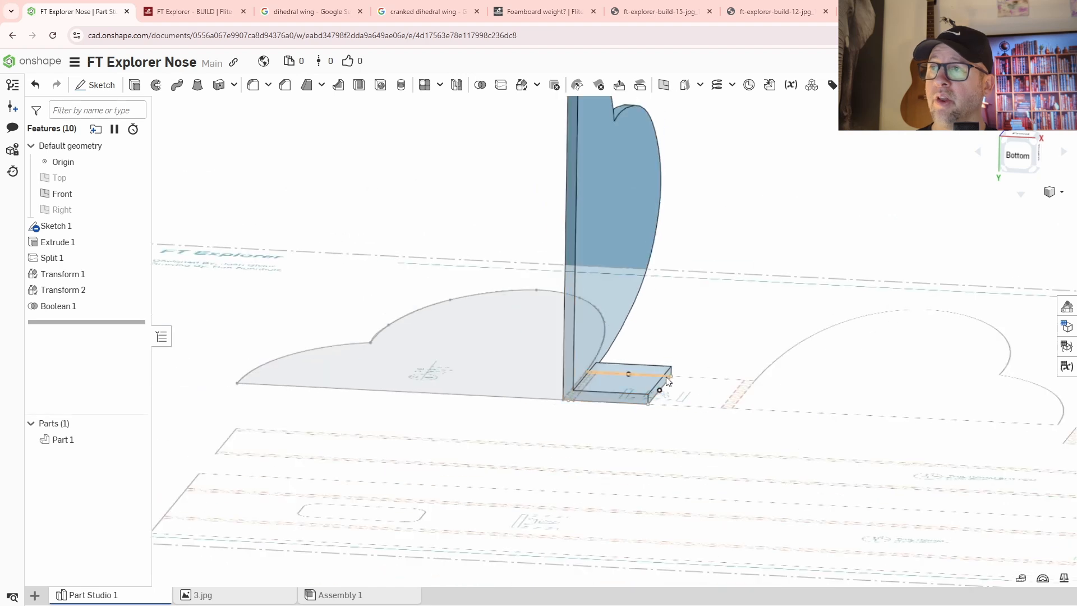
middle_click_drag(661, 212, 602, 263)
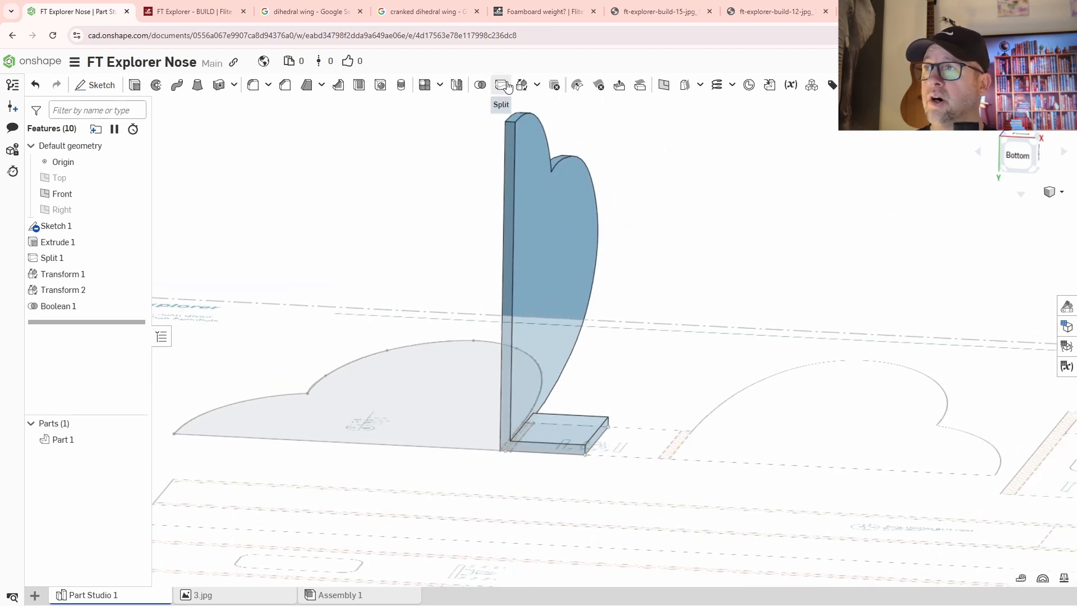
left_click(456, 85)
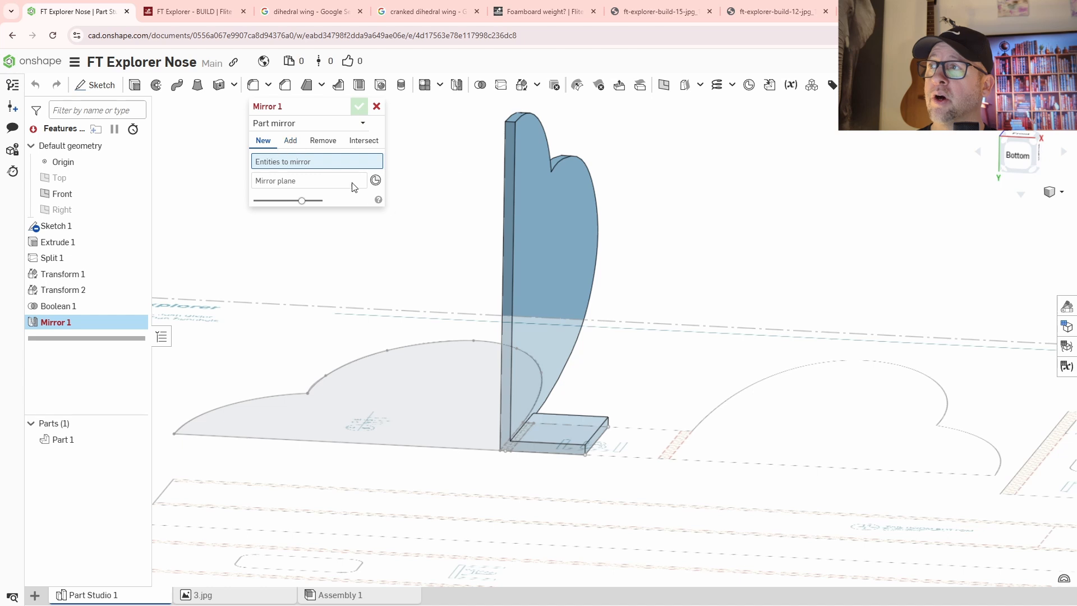
left_click(289, 141)
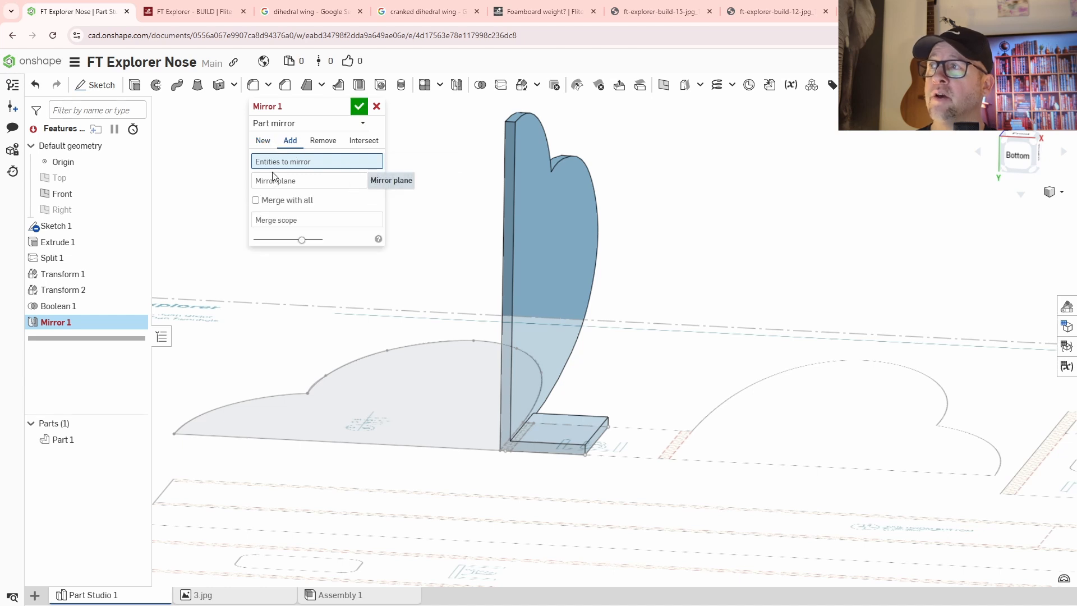
left_click(524, 221)
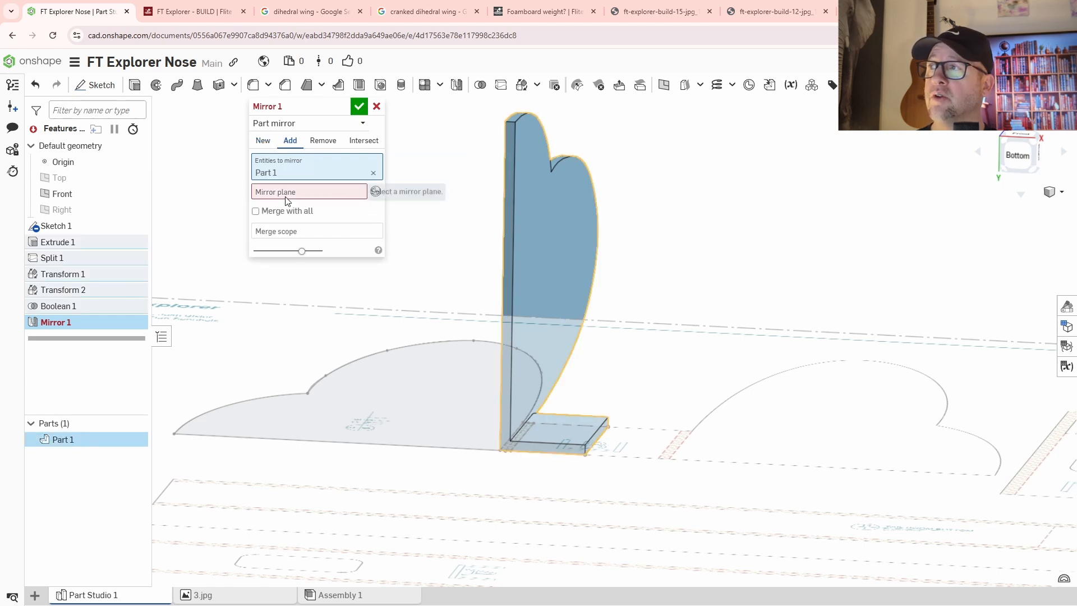
scroll(600, 437, "up", 5)
left_click(597, 436)
scroll(577, 466, "down", 3)
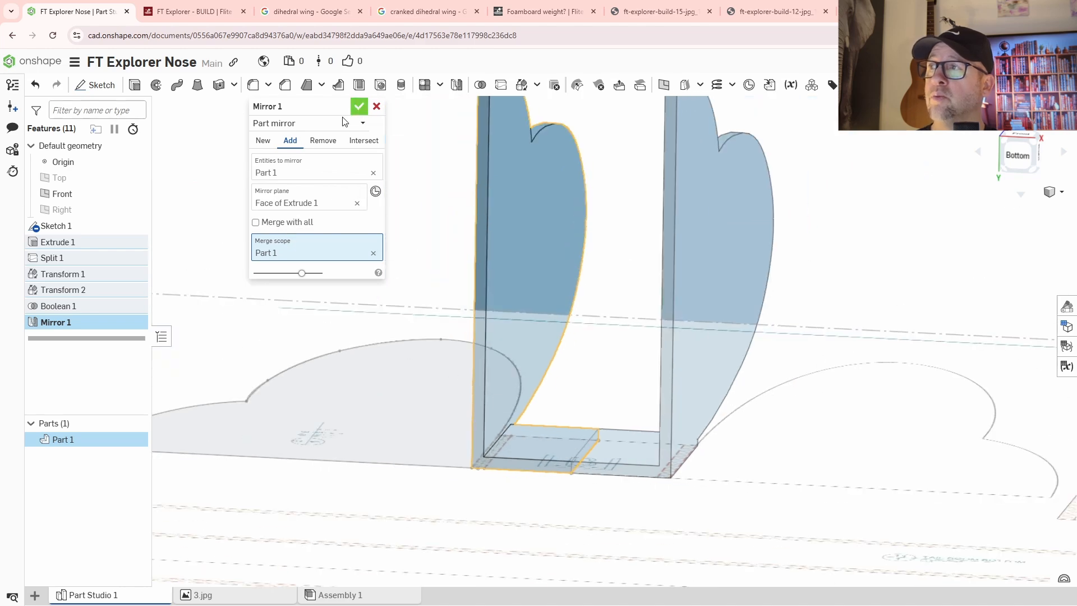
left_click(359, 106)
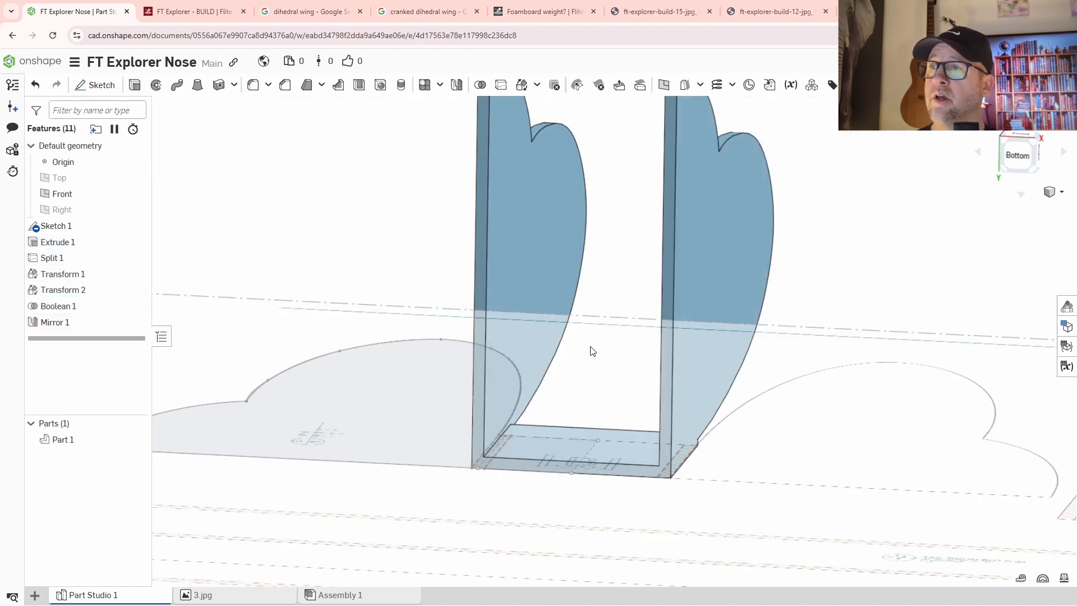
Step: Examine the mirrored U-shaped nose from several angles against the plan, including its base and folded corners over the hatched strips
scroll(589, 351, "down", 4)
mouse_move(606, 357)
right_mouse_down()
mouse_move(668, 365)
mouse_move(654, 398)
mouse_move(632, 342)
mouse_move(714, 363)
mouse_move(725, 344)
mouse_move(671, 353)
mouse_move(682, 368)
mouse_move(716, 365)
mouse_move(705, 366)
right_mouse_up()
scroll(710, 367, "down", 4)
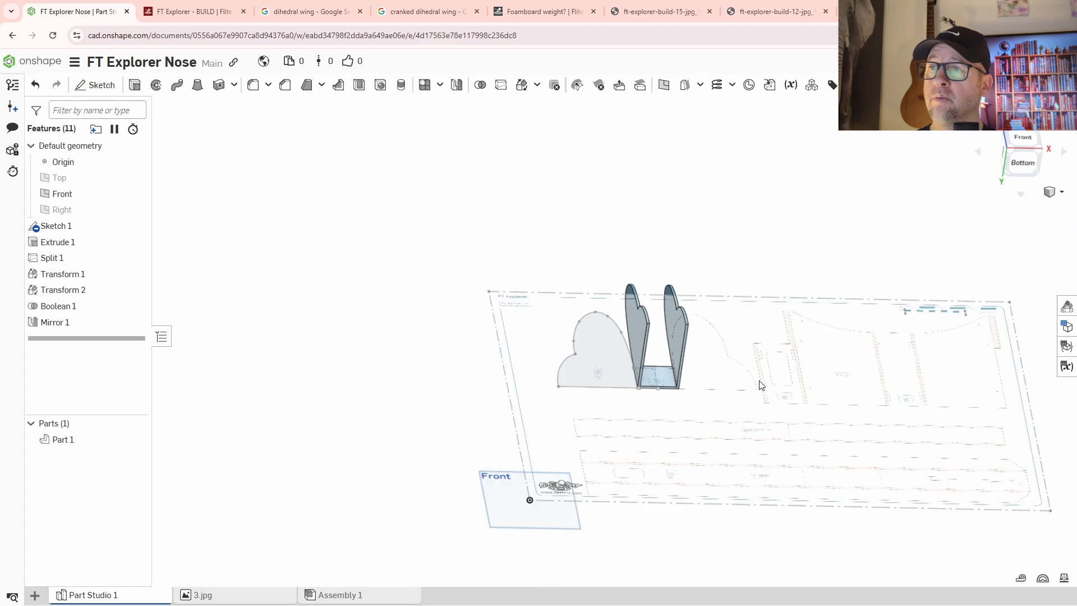
middle_click_drag(759, 381, 632, 346)
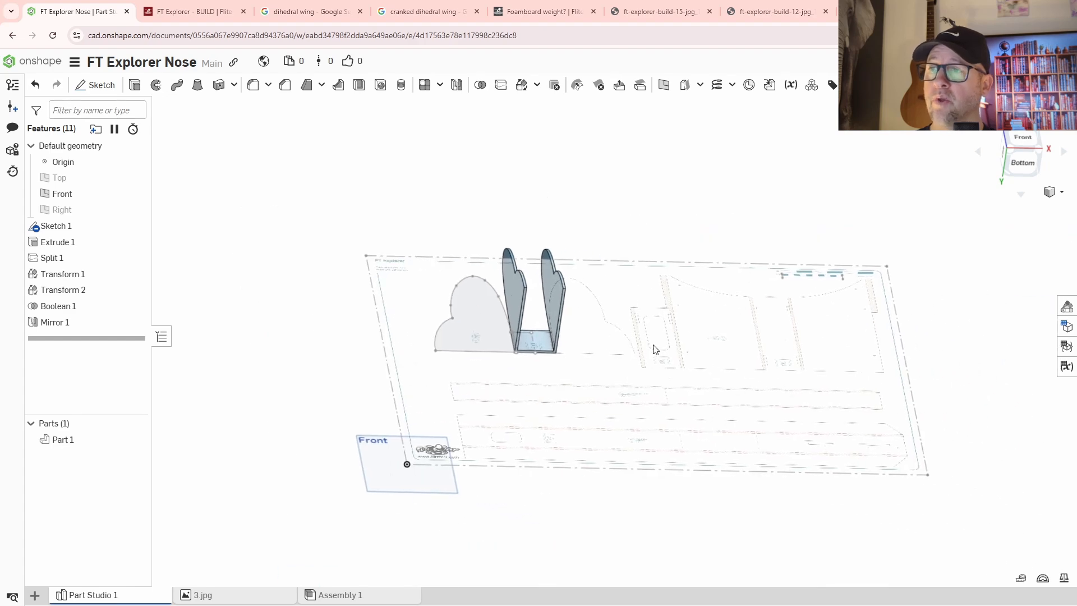
scroll(488, 286, "up", 5)
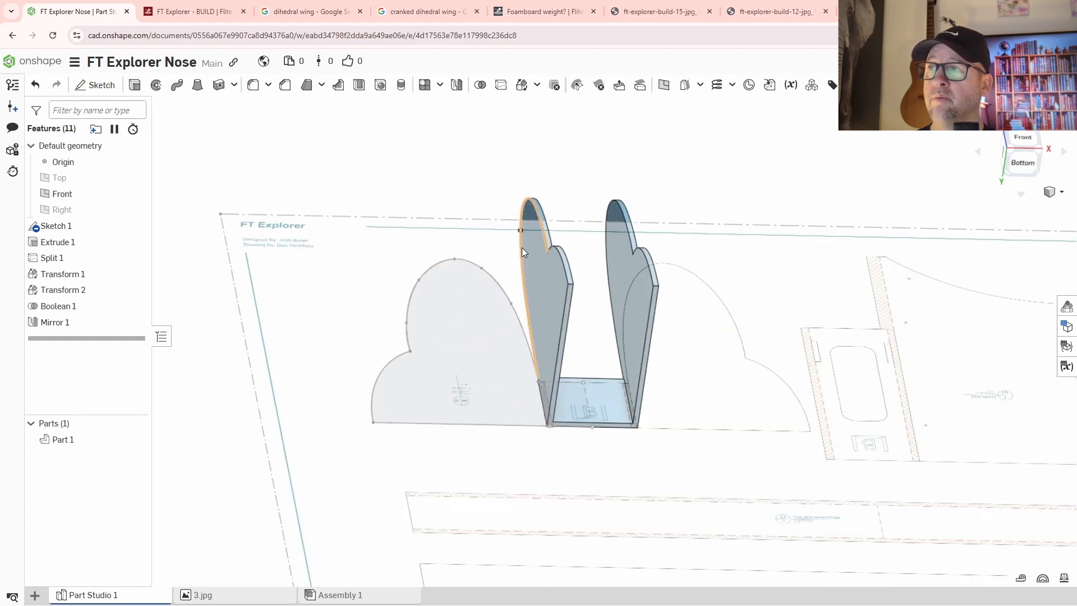
mouse_move(700, 337)
right_mouse_down()
mouse_move(673, 331)
mouse_move(697, 332)
mouse_move(682, 341)
mouse_move(673, 393)
right_mouse_up()
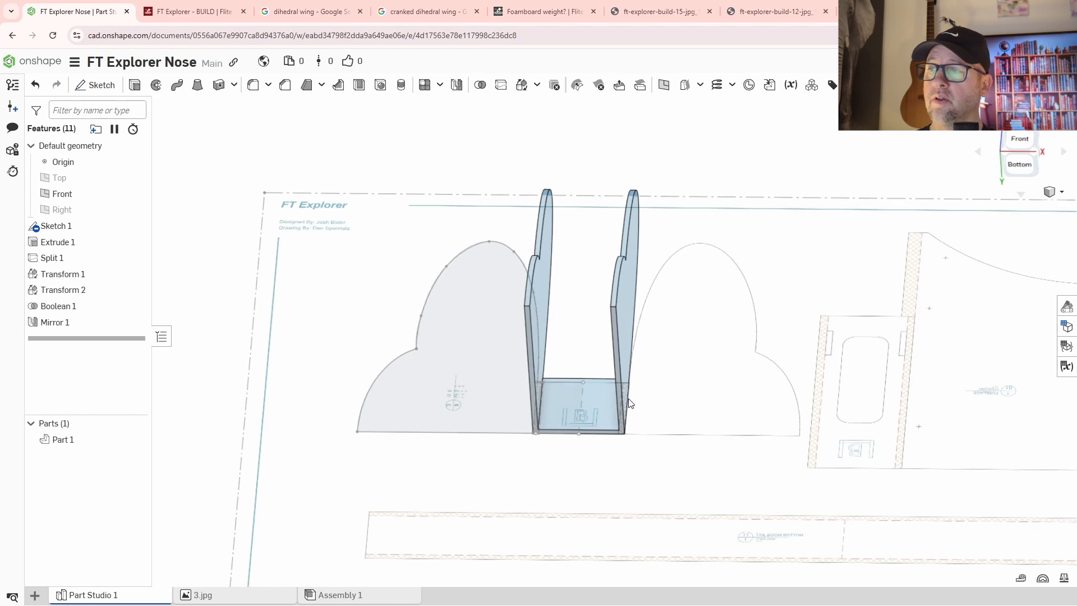
scroll(663, 449, "up", 5)
scroll(678, 443, "down", 6)
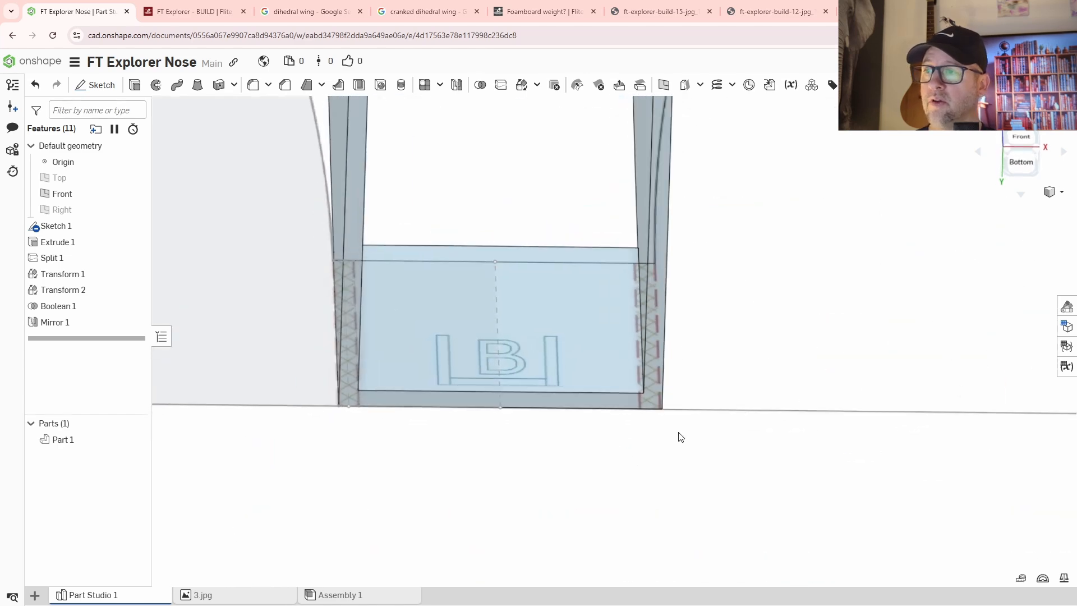
mouse_move(739, 463)
right_mouse_down()
mouse_move(701, 421)
mouse_move(681, 418)
right_mouse_up()
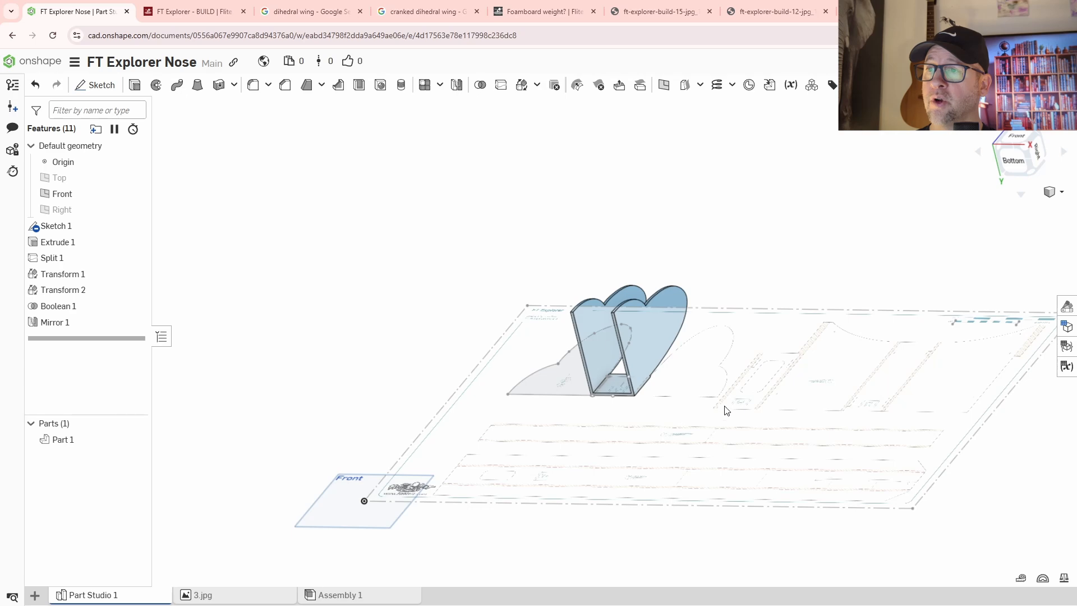
mouse_move(720, 460)
right_mouse_down()
mouse_move(868, 467)
mouse_move(752, 373)
mouse_move(783, 411)
mouse_move(762, 405)
mouse_move(753, 416)
mouse_move(770, 416)
right_mouse_up()
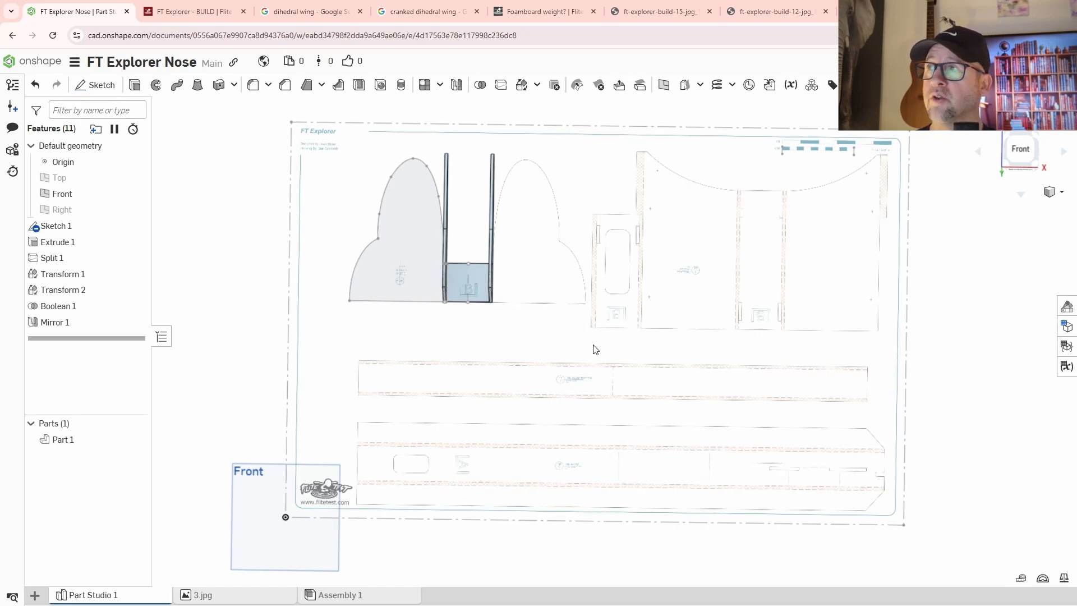
Step: Switch to the FT Explorer build article, look at the photos of the assembled foamboard core, and return to the Onshape model
left_click(193, 11)
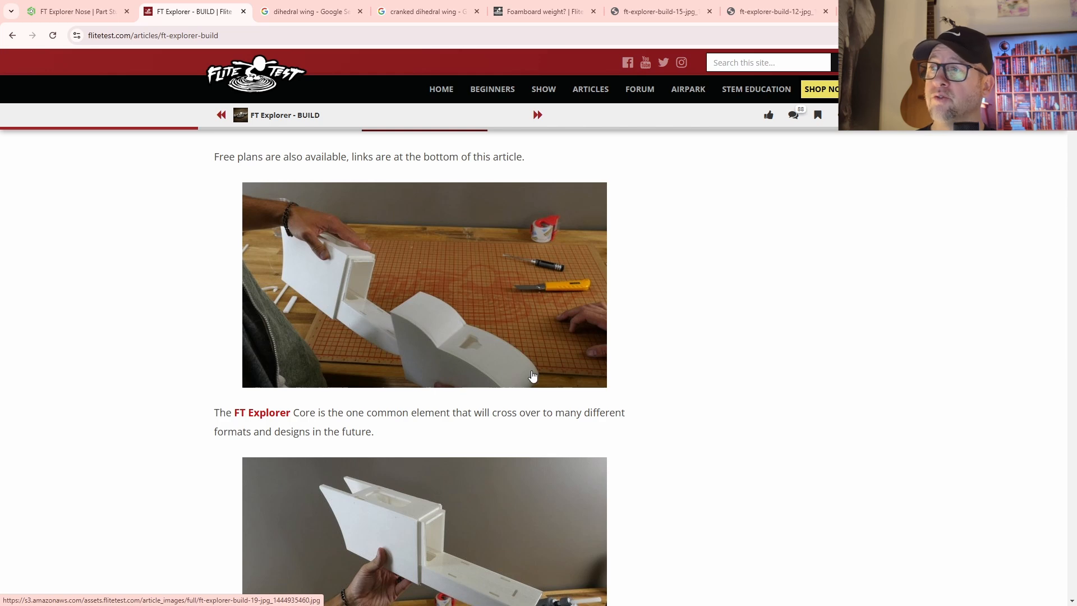
scroll(532, 376, "down", 4)
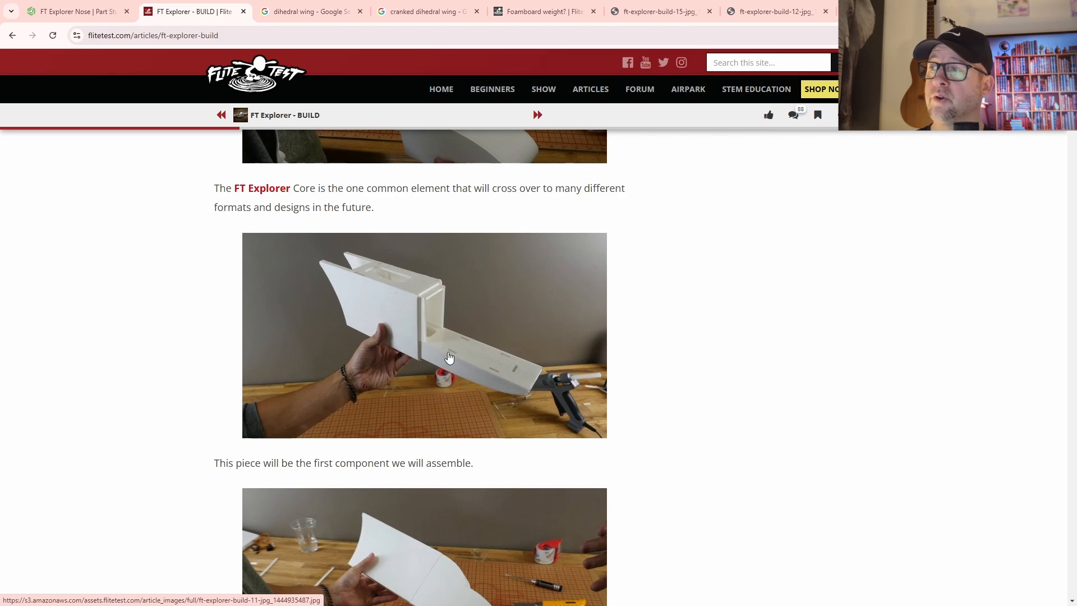
left_click(116, 18)
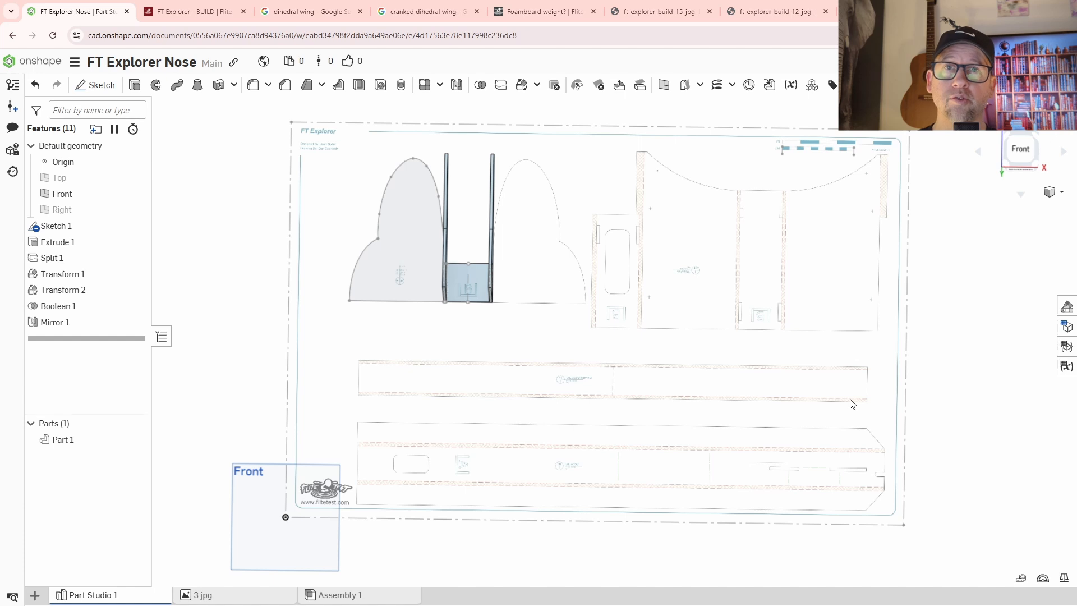